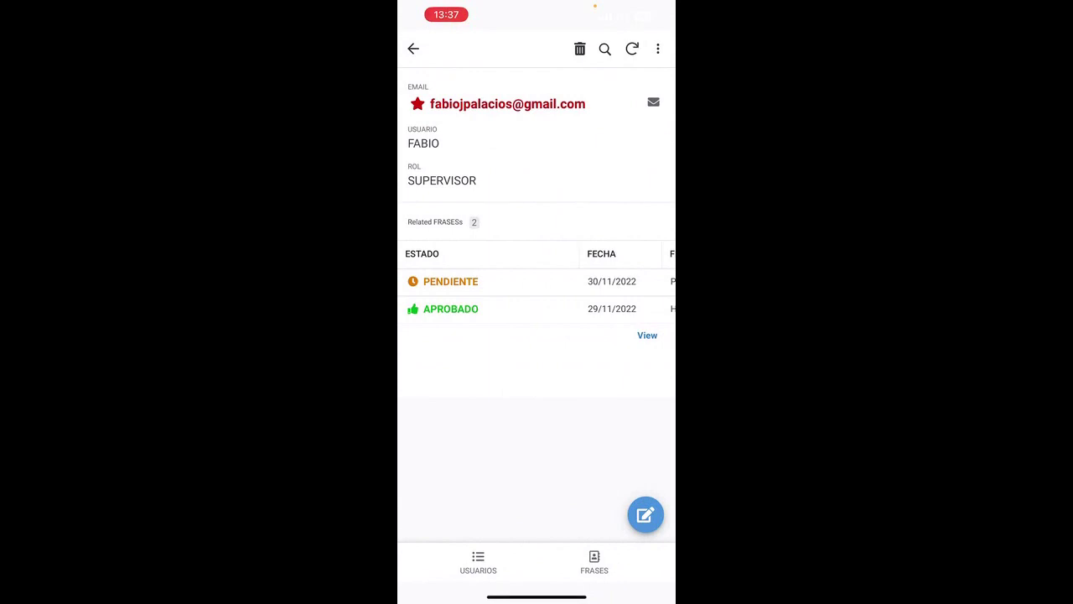
- Open the PENDIENTE phrase and its linked user, then return to the USUARIOS list with both accounts and roles
left_click(503, 281)
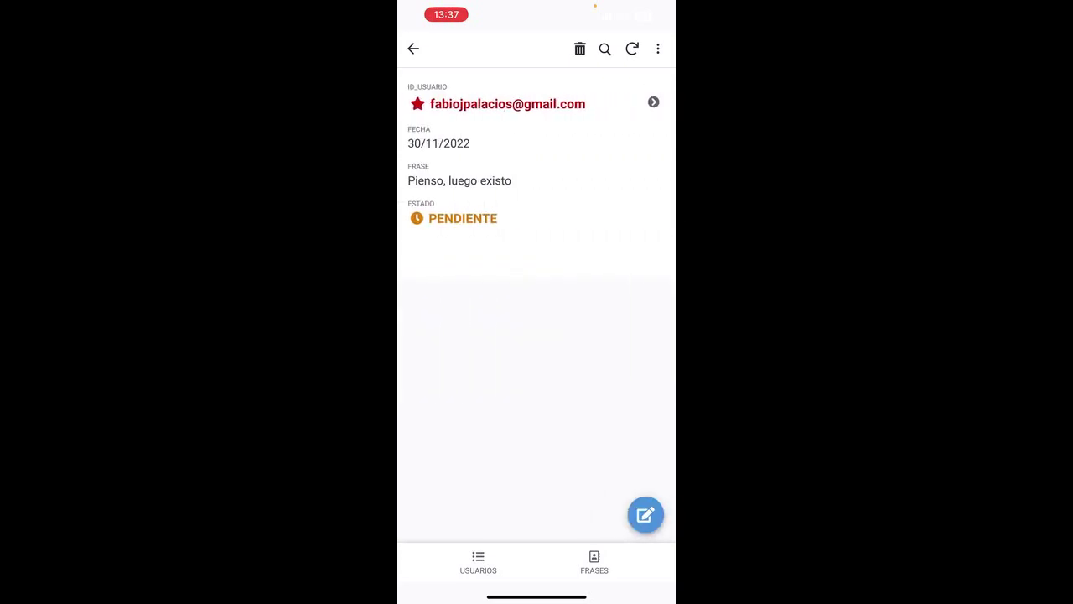
left_click(507, 103)
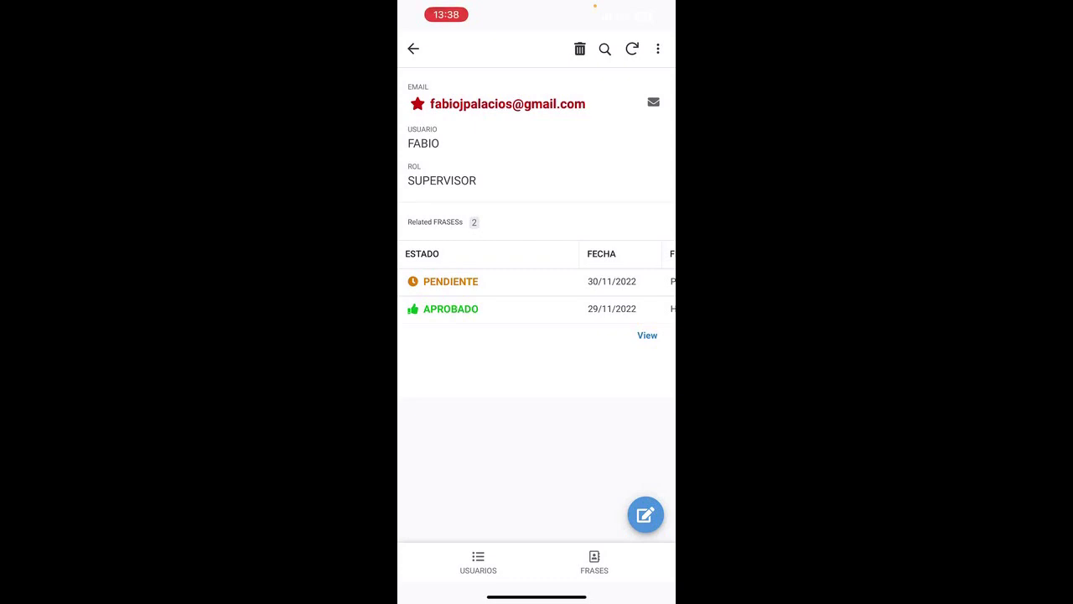
left_click(477, 562)
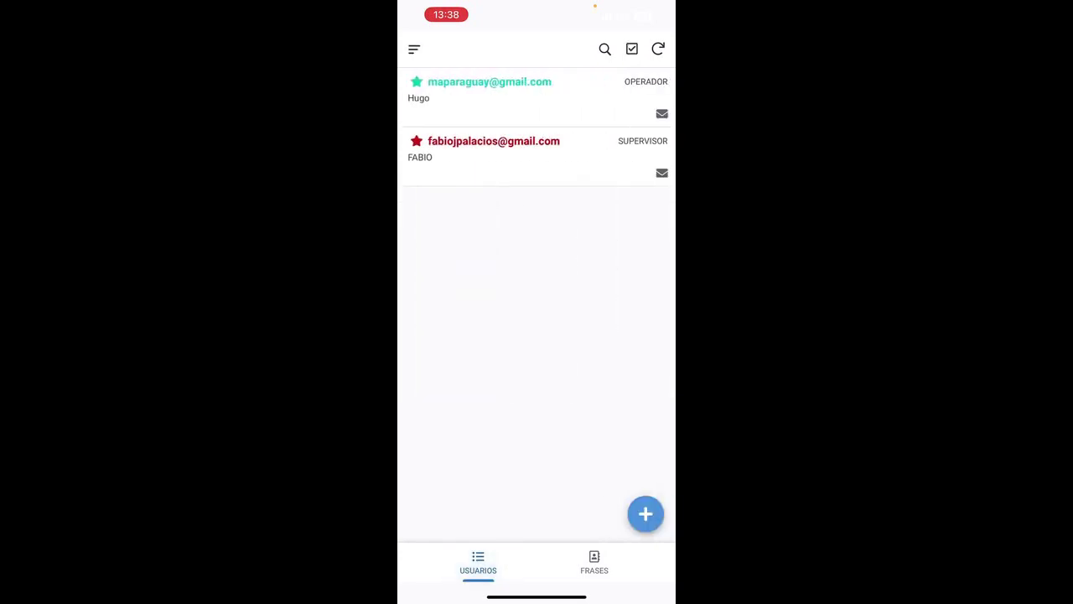
left_click_drag(637, 8, 637, 252)
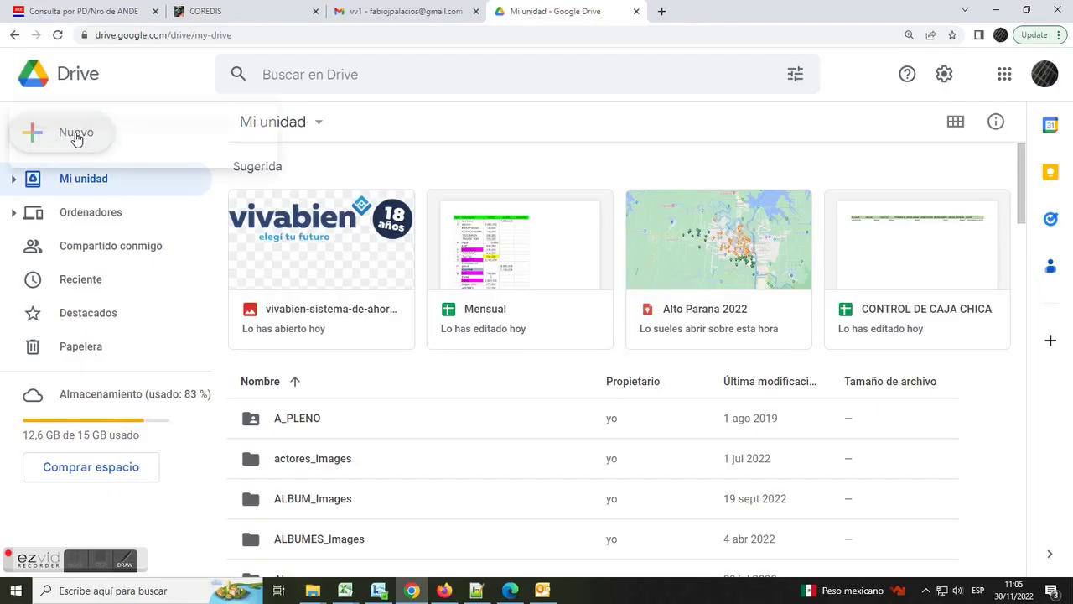
- Create a blank Google Sheets spreadsheet from Google Drive's Nuevo menu
left_click(79, 139)
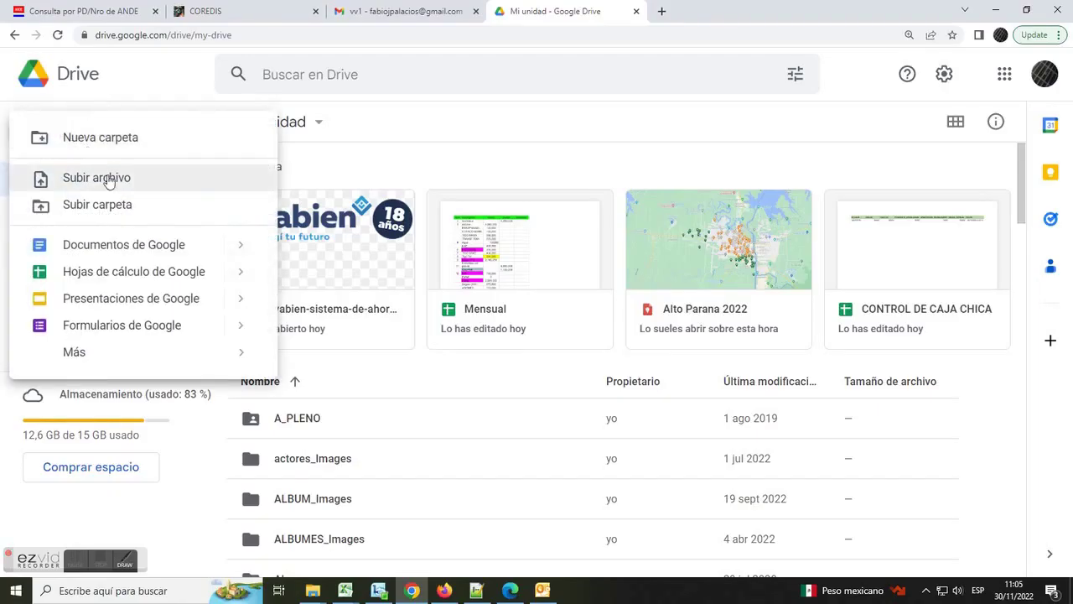
mouse_move(235, 277)
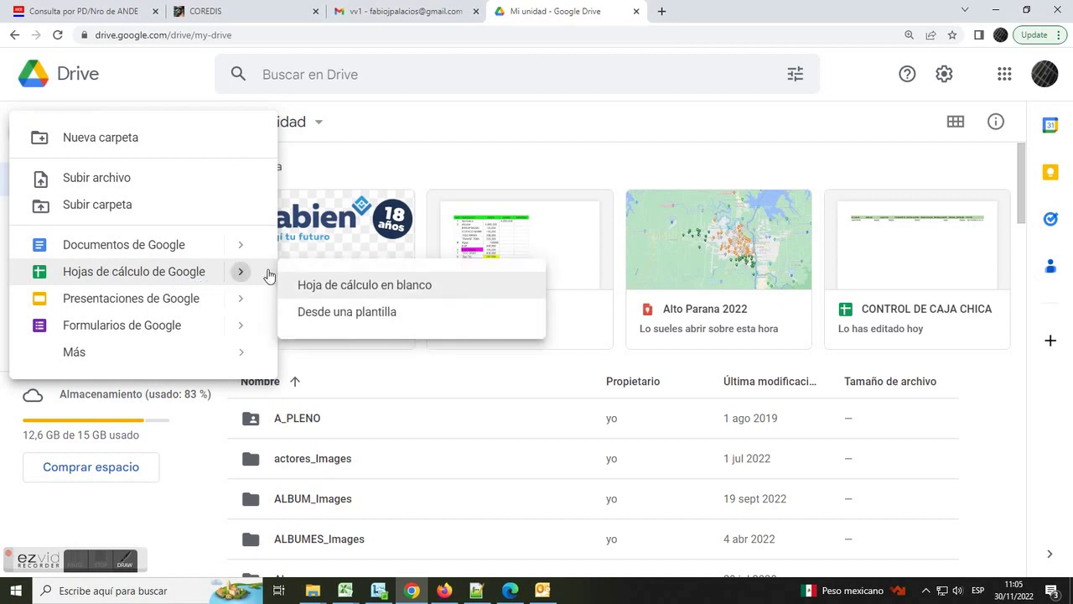
left_click(326, 283)
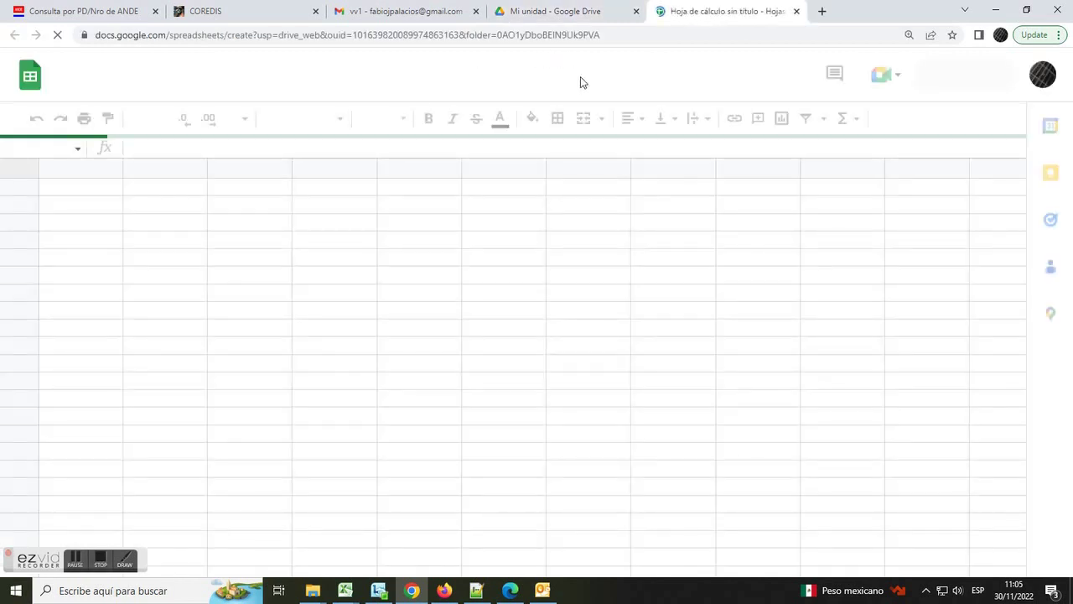
- Name the spreadsheet BEHAVIORS and rename its first sheet USUARIOS
left_click_drag(29, 560, 527, 436)
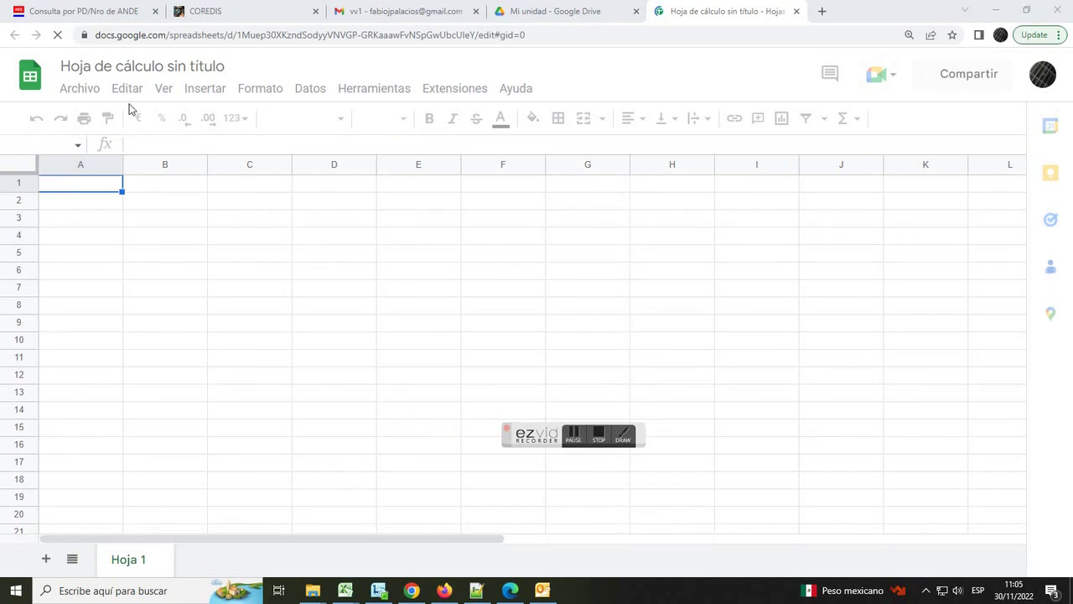
left_click(149, 65)
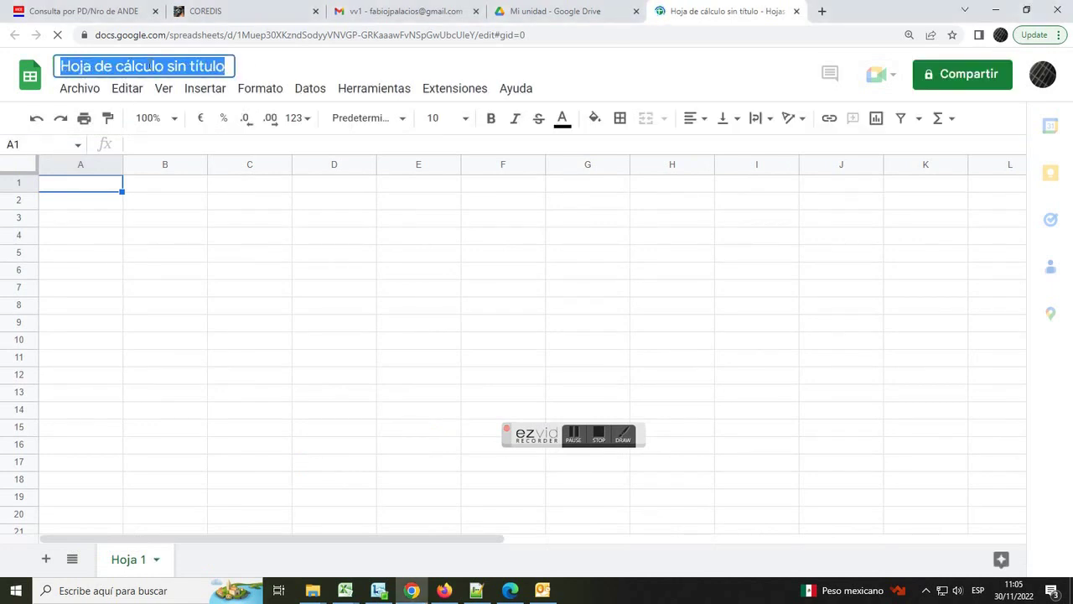
type("BEHAVIORS")
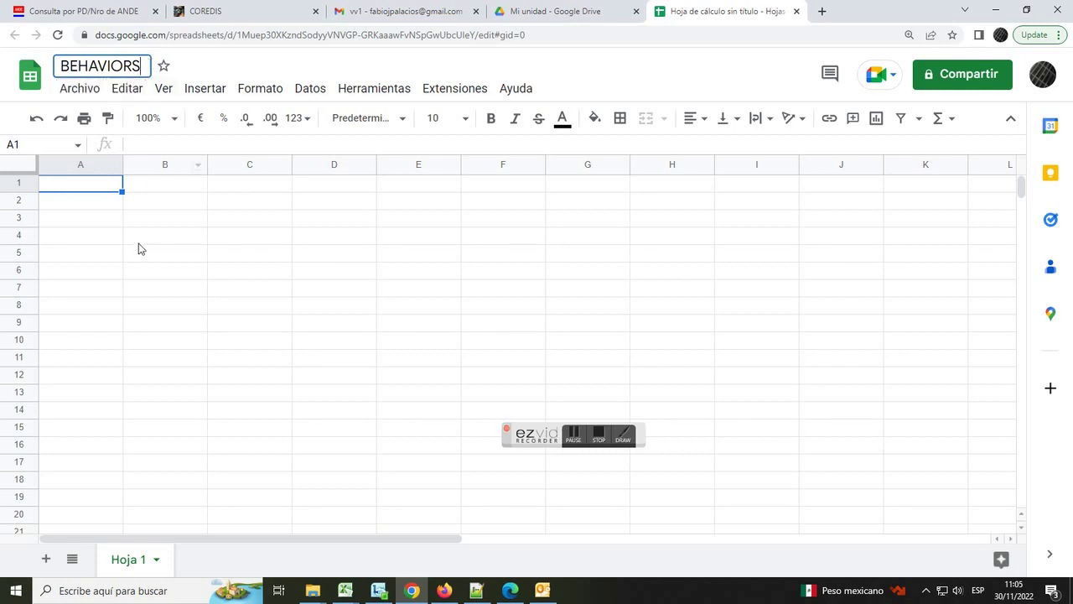
left_click(138, 242)
double_click(130, 559)
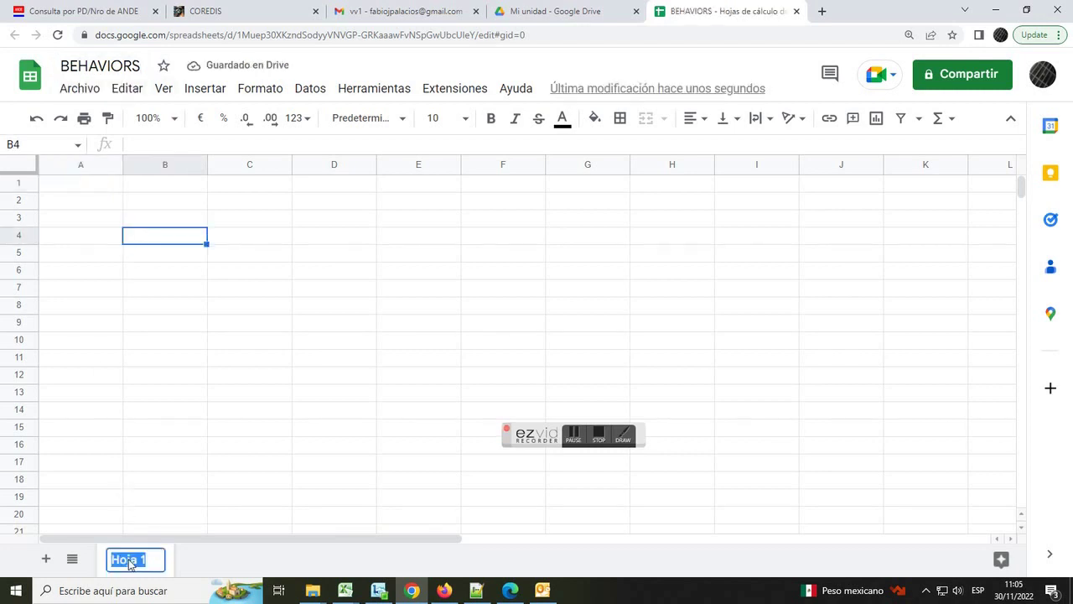
type("USUARIOS")
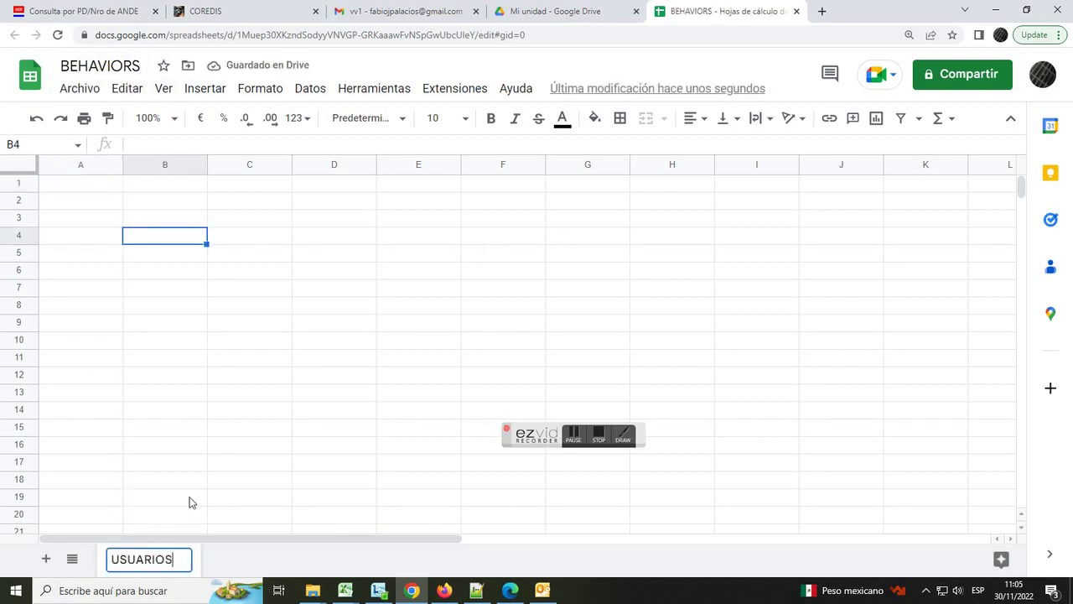
left_click(257, 434)
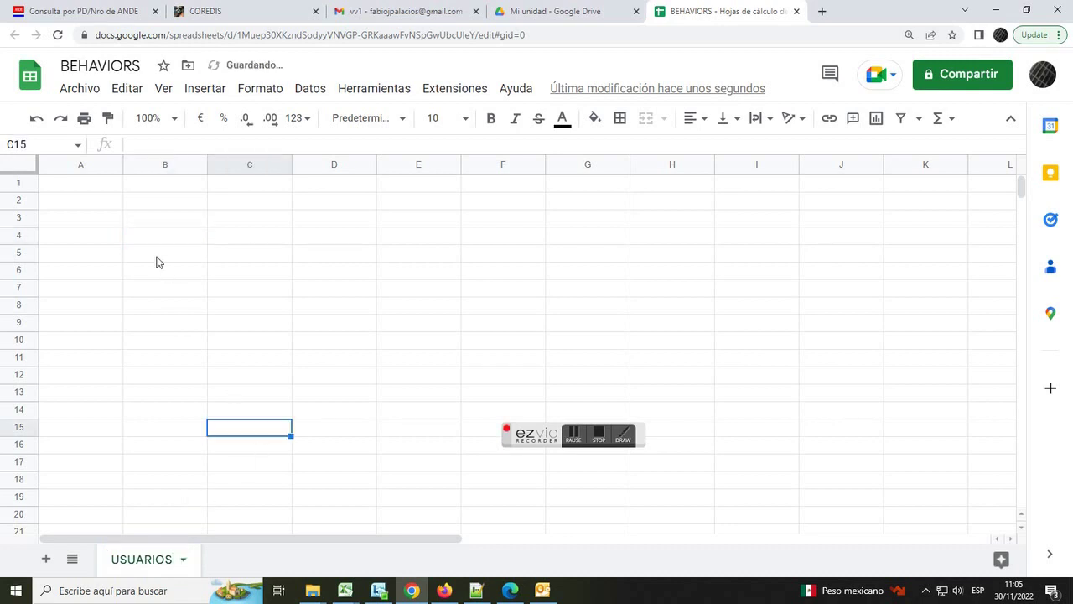
- Enter the headers ID_USUARIO, EMAIL, USUARIO, ROL in cells A1 to D1
left_click(85, 190)
type("ID_USUARIO")
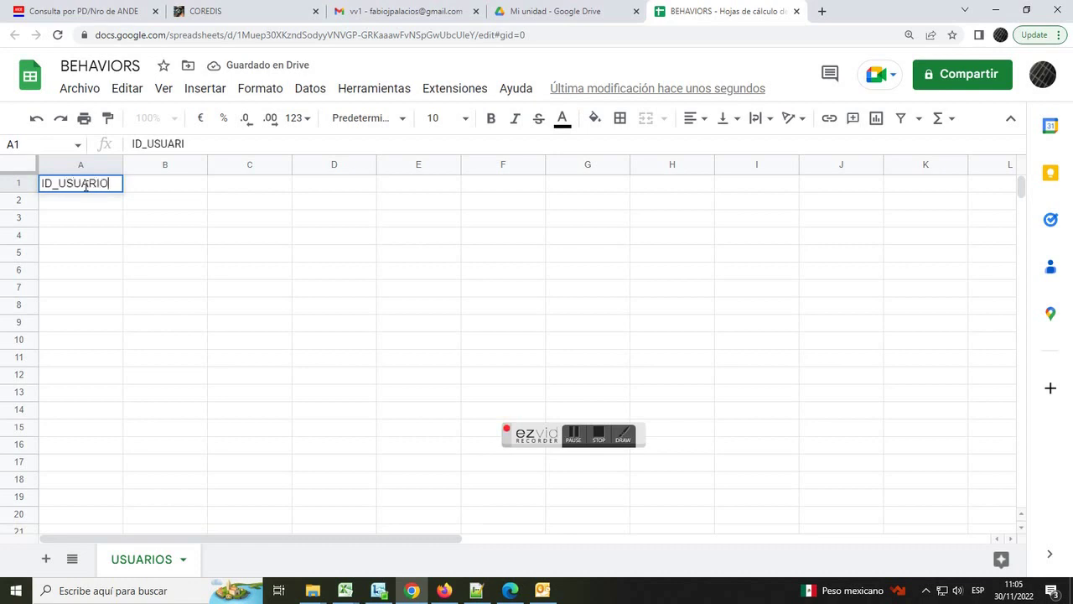
key("Tab")
type("EMAIL")
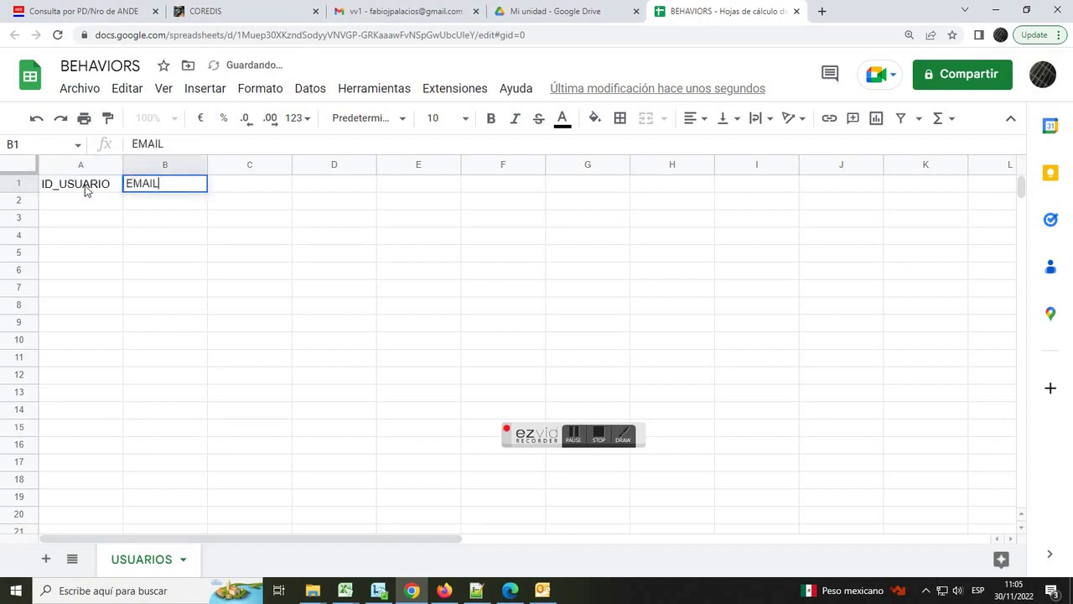
key("Tab")
type("USUARIO")
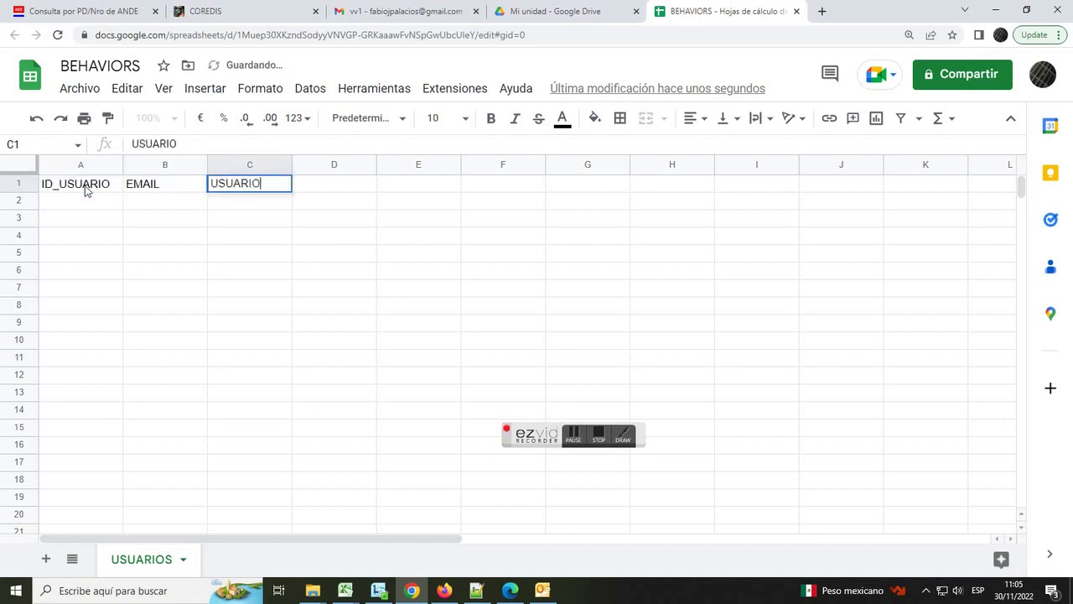
key("Tab")
type("ROL")
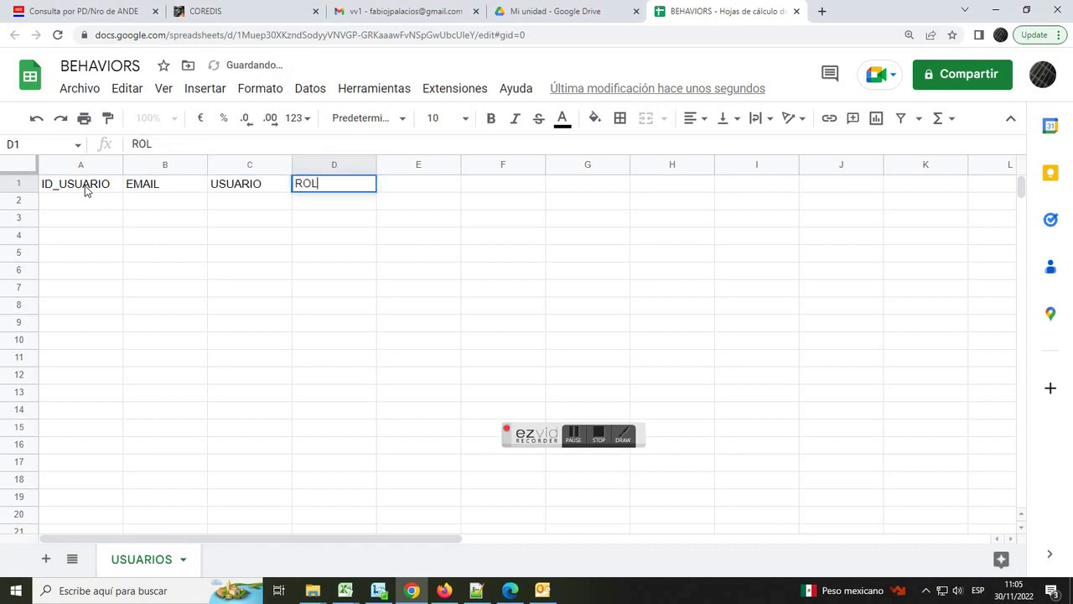
left_click(227, 256)
- Make the A1:D1 headers bold with a light blue-grey fill
left_click_drag(84, 186, 302, 192)
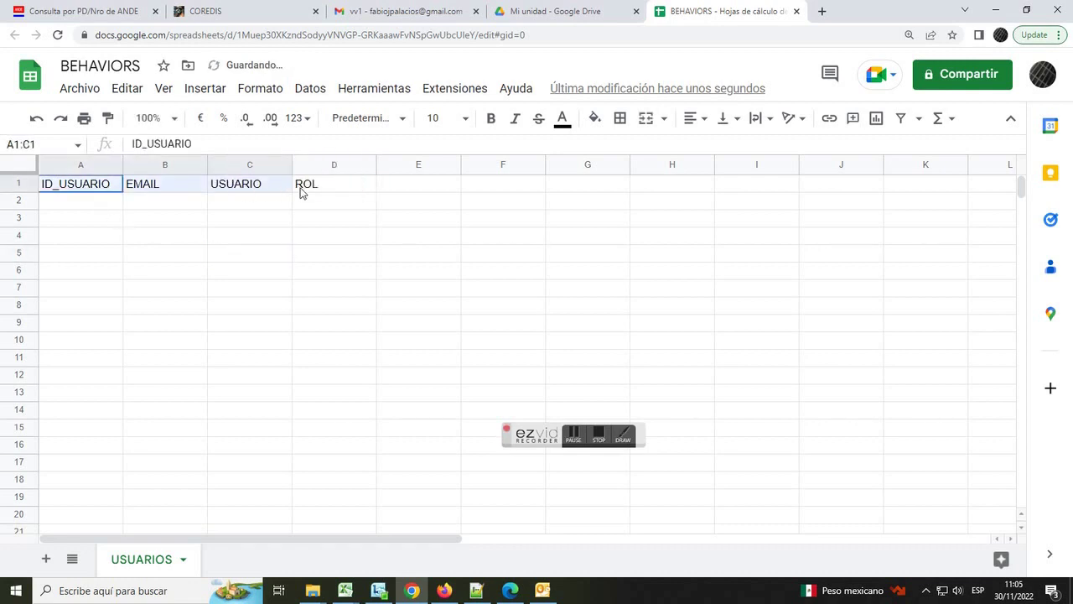
left_click(492, 118)
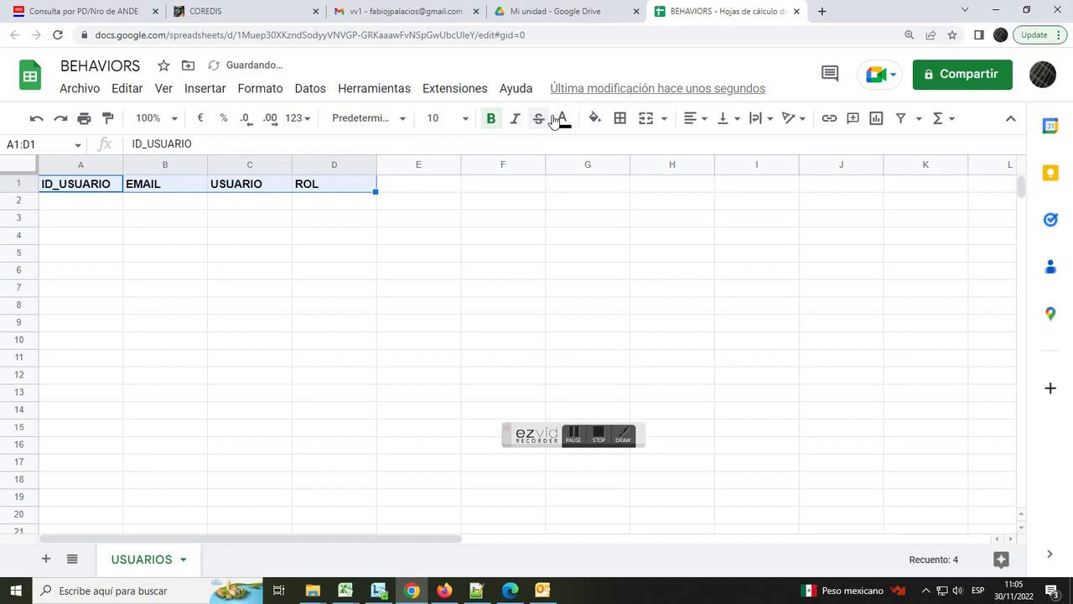
left_click(596, 118)
left_click(694, 213)
left_click(566, 240)
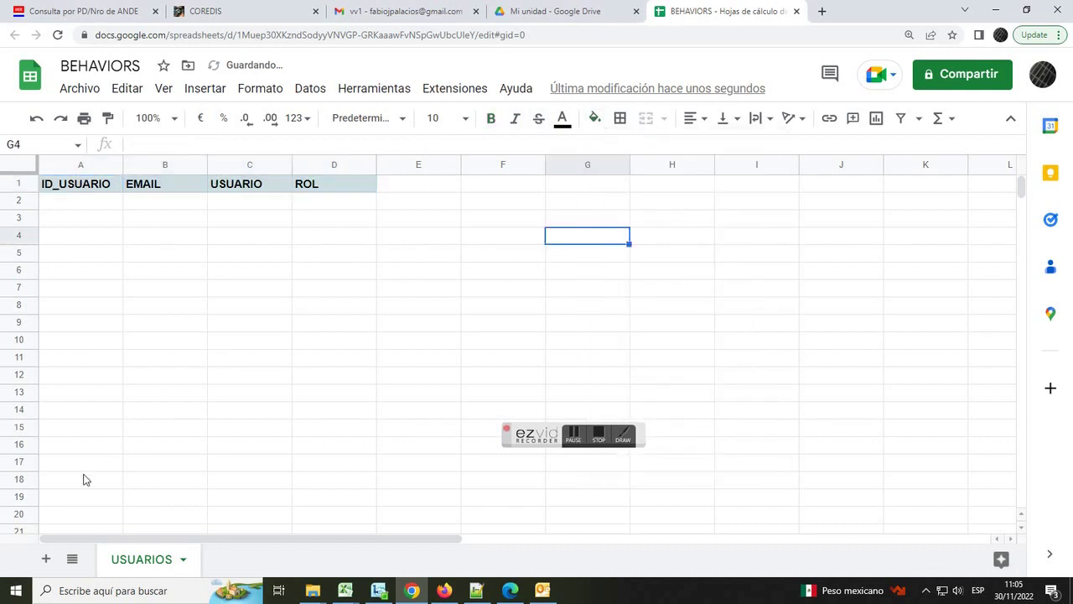
left_click(46, 558)
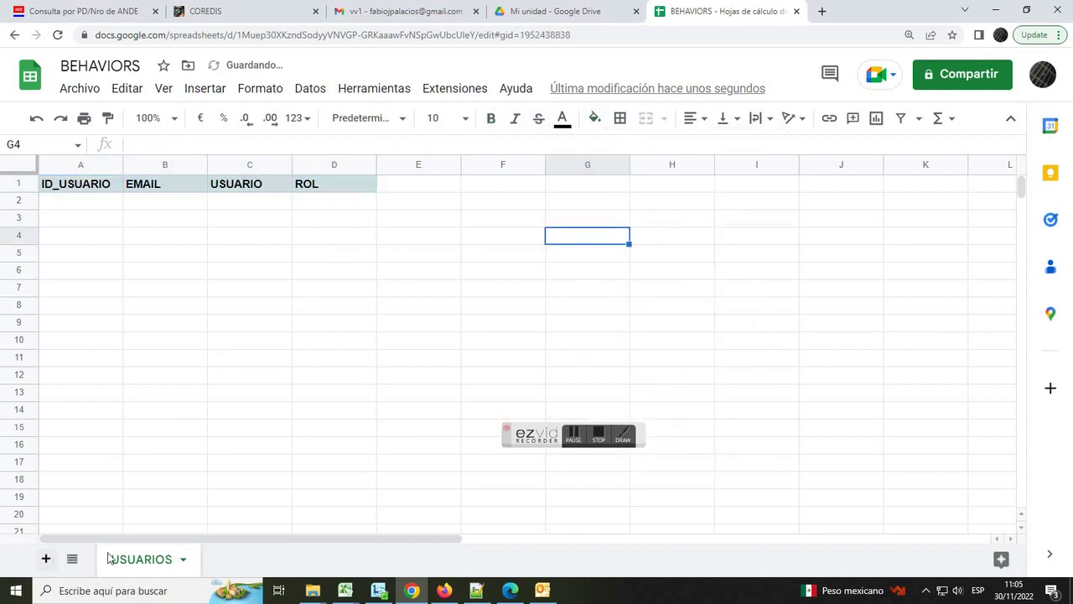
- Rename the new sheet FRASES
double_click(233, 559)
type("FR")
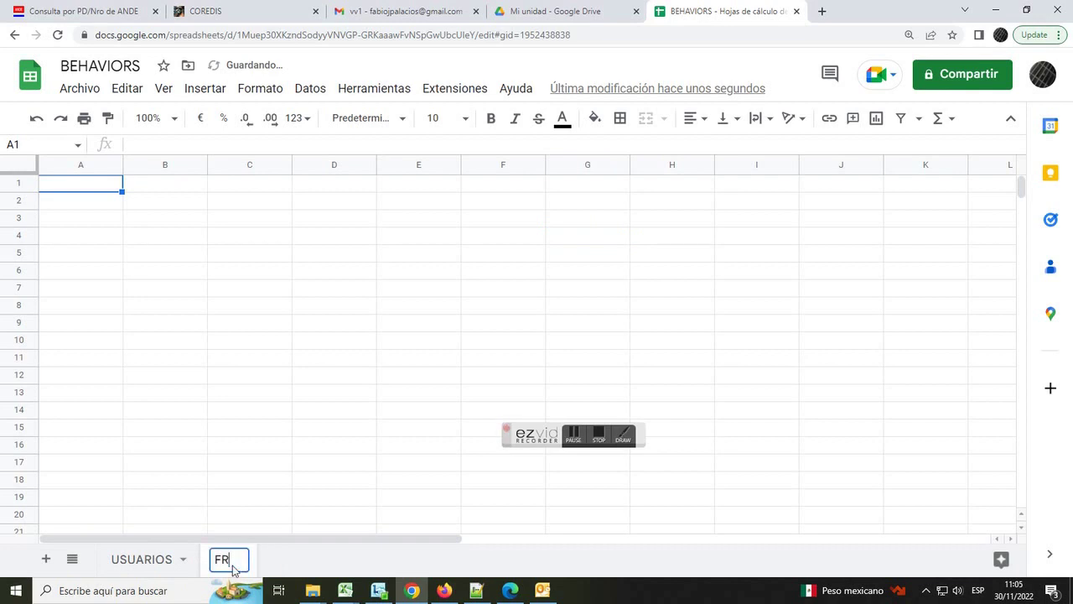
type("ASES")
left_click(241, 514)
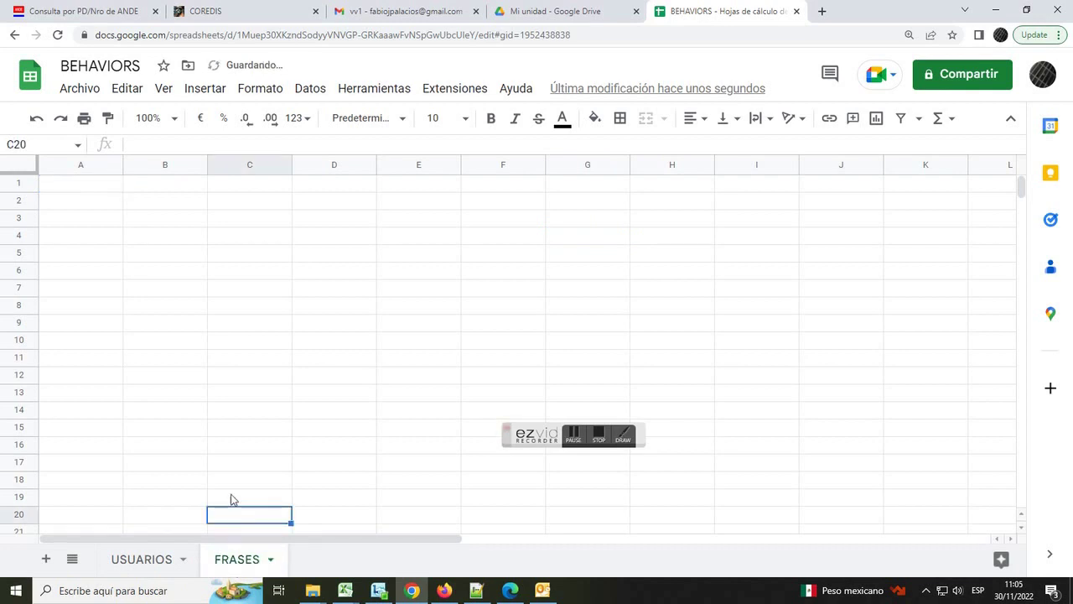
- Enter the headers ID_FRASE, ID_USUARIO, FECHA, FRASE, ESTADO across row 1
left_click(99, 185)
type("ID")
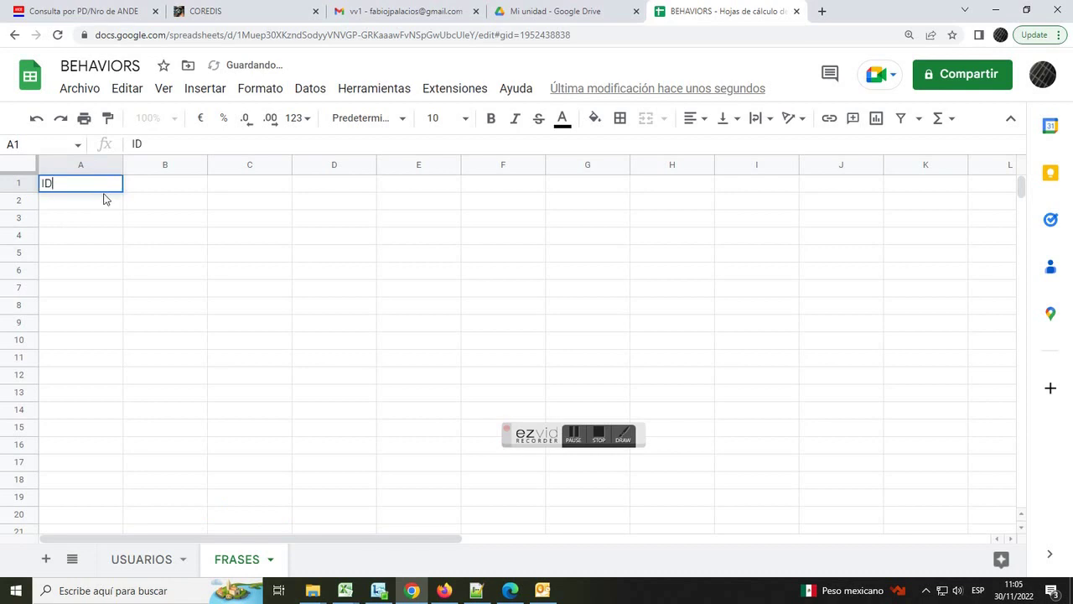
type("_FRASE")
key("Tab")
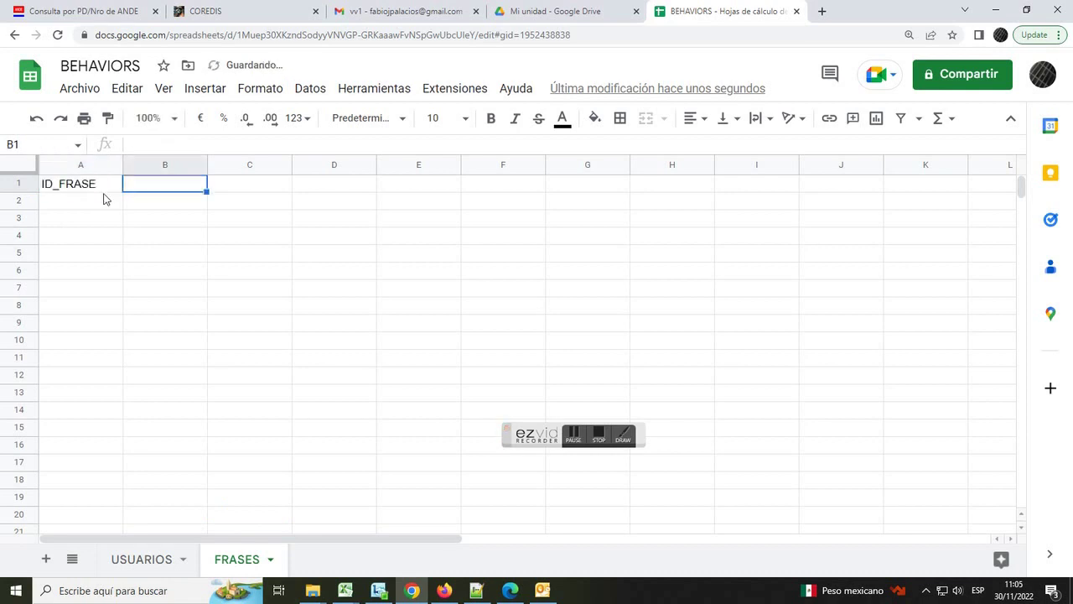
type("ID_USUARIO")
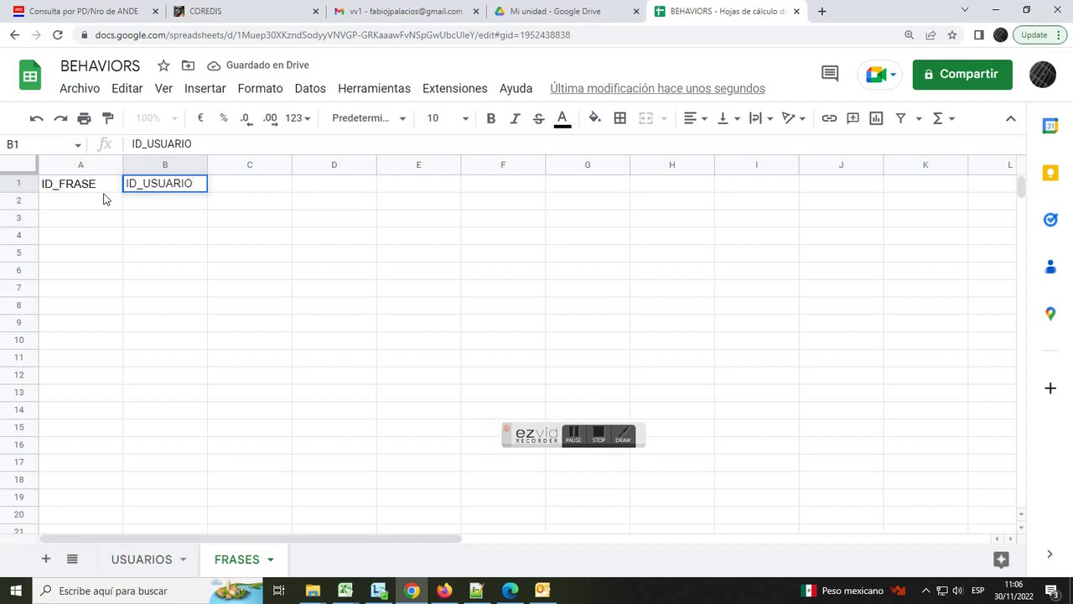
key("Tab")
type("FECHA")
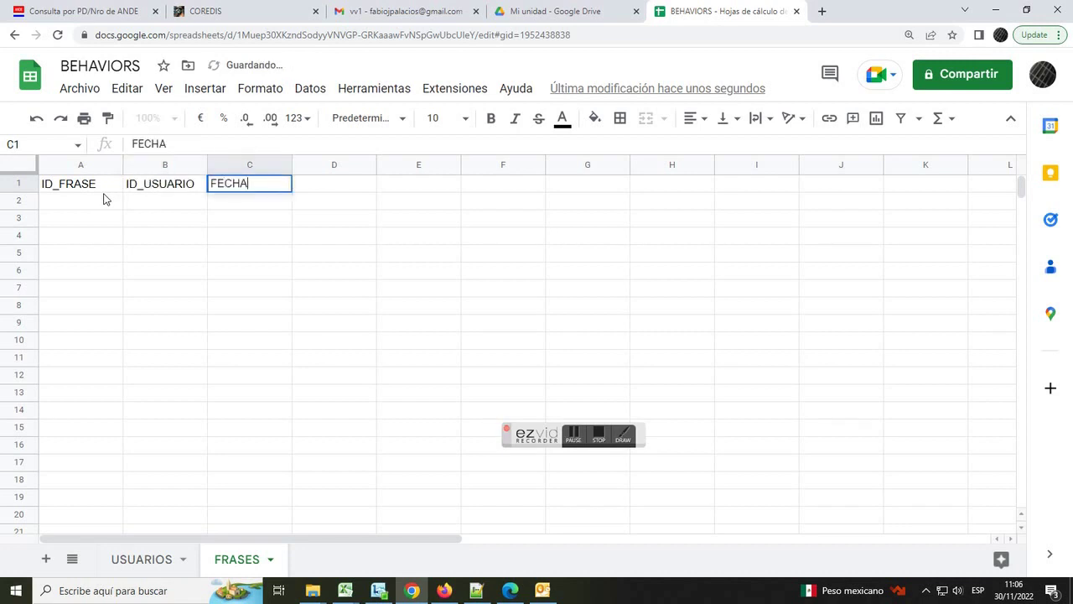
key("Tab")
type("FRASE")
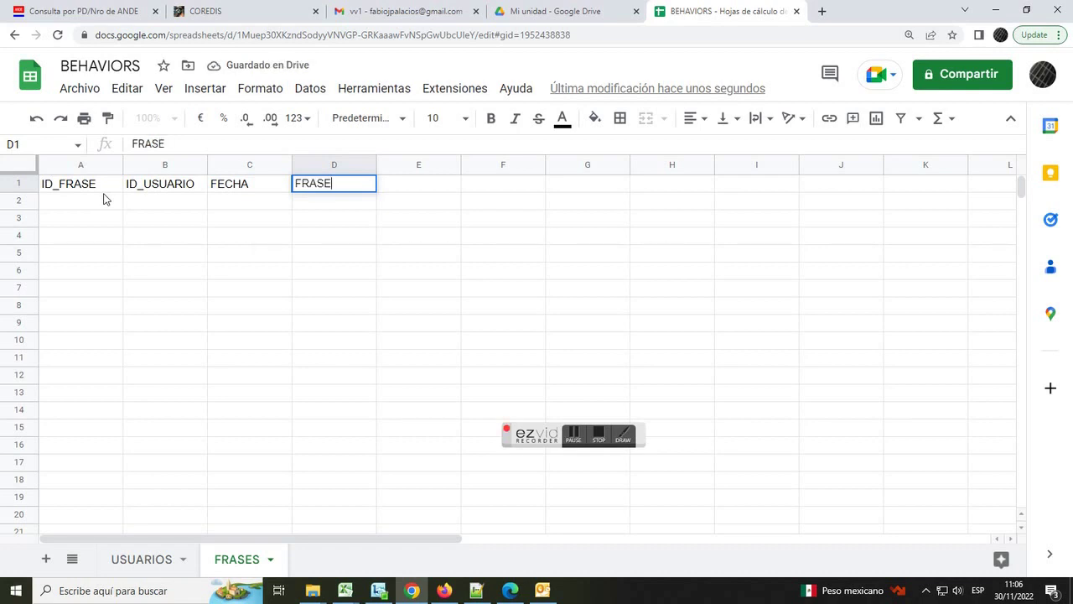
key("Tab")
type("ESTADO")
key("Return")
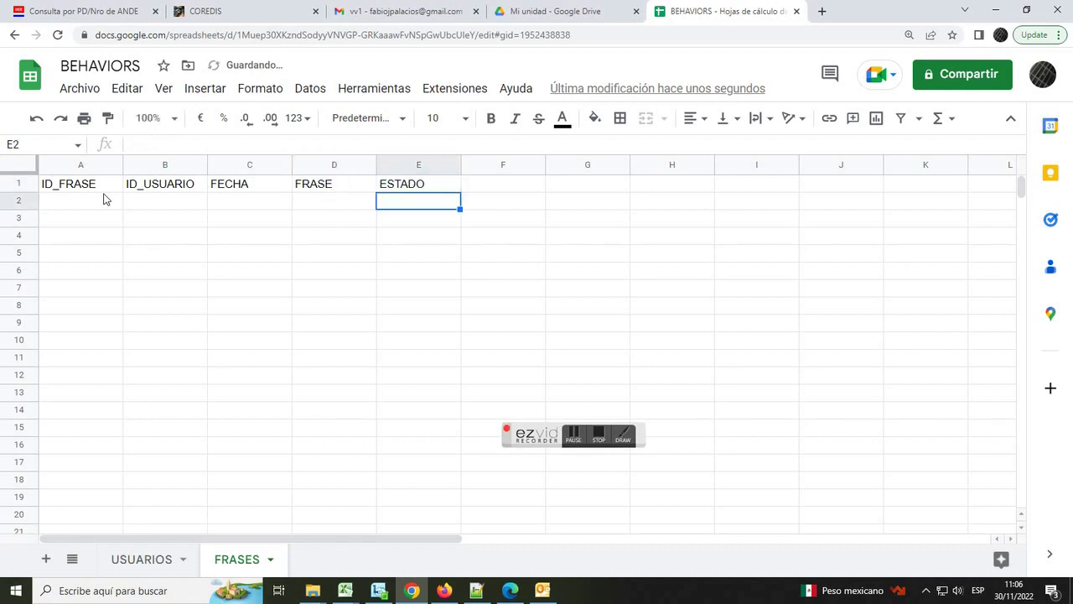
- Make the FRASES headers bold with a light green fill, then check both sheet tabs
left_click_drag(77, 187, 393, 196)
left_click(491, 118)
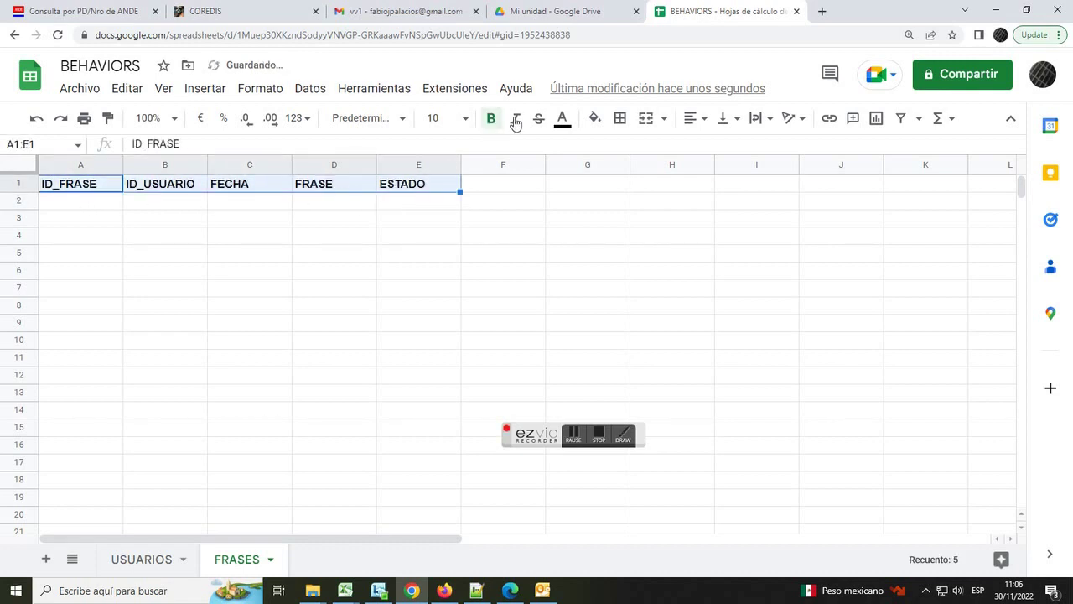
left_click(592, 119)
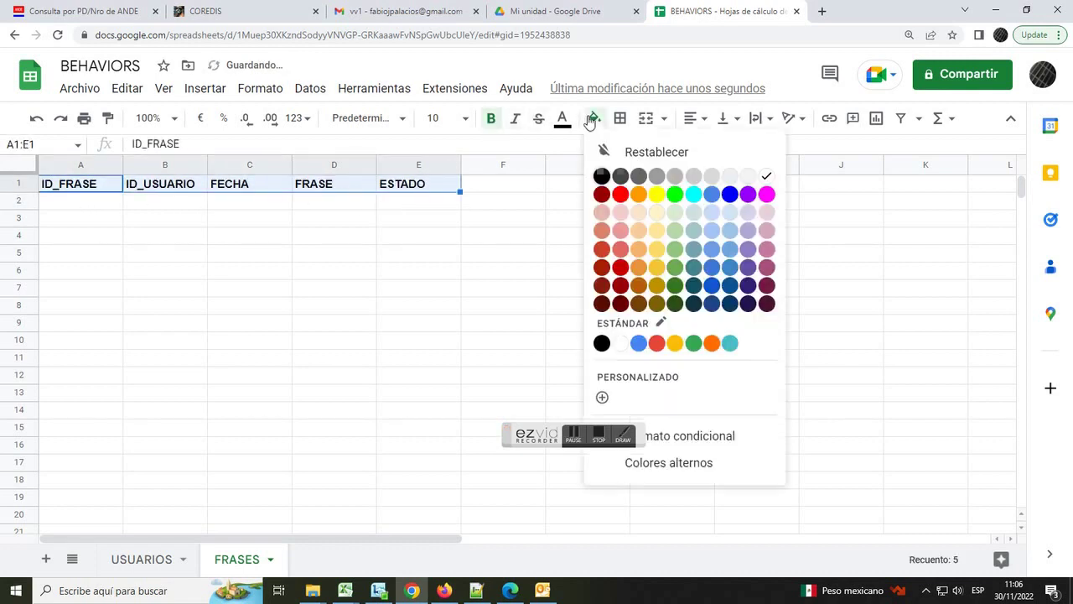
left_click(676, 231)
left_click(513, 256)
left_click(140, 560)
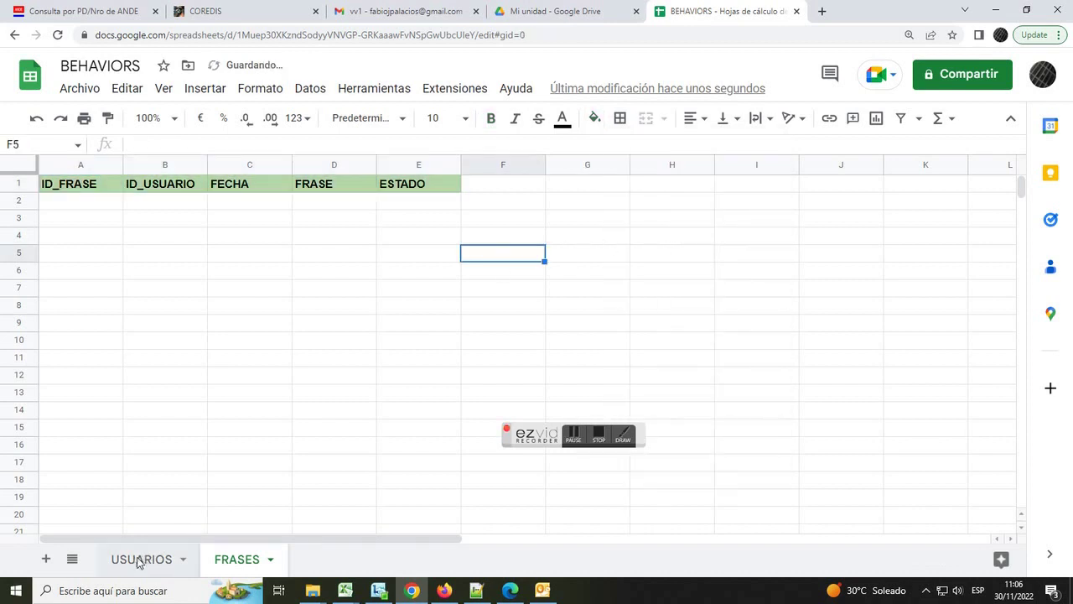
left_click(241, 562)
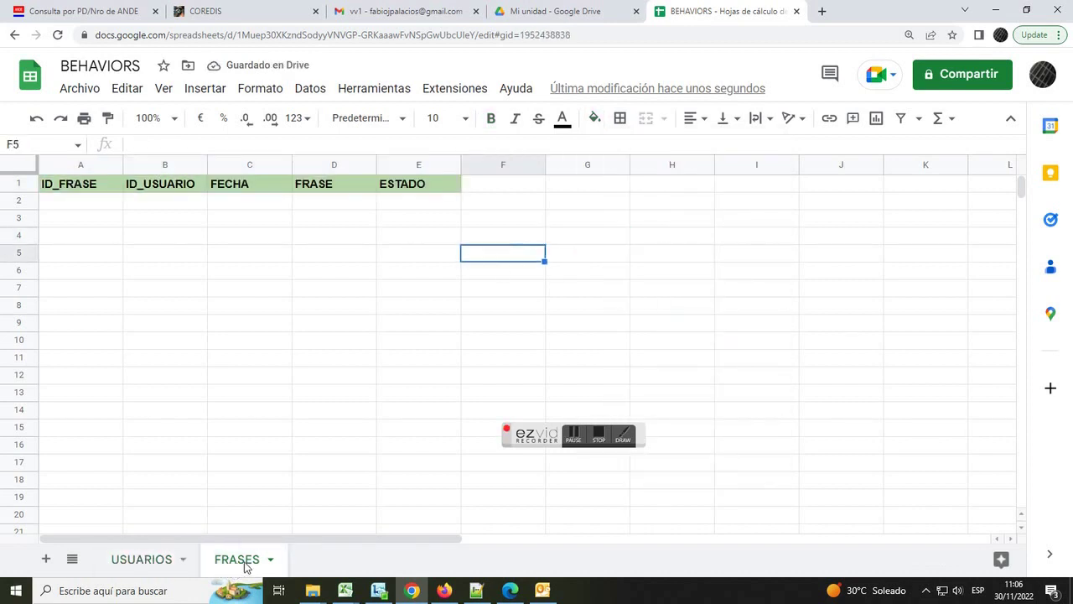
left_click(599, 434)
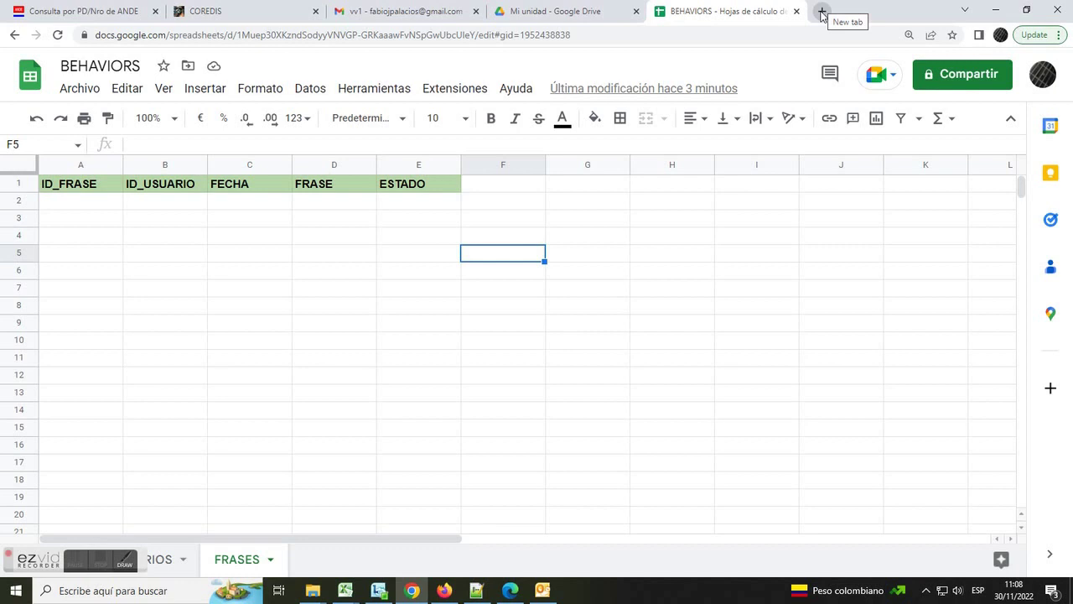
left_click(821, 14)
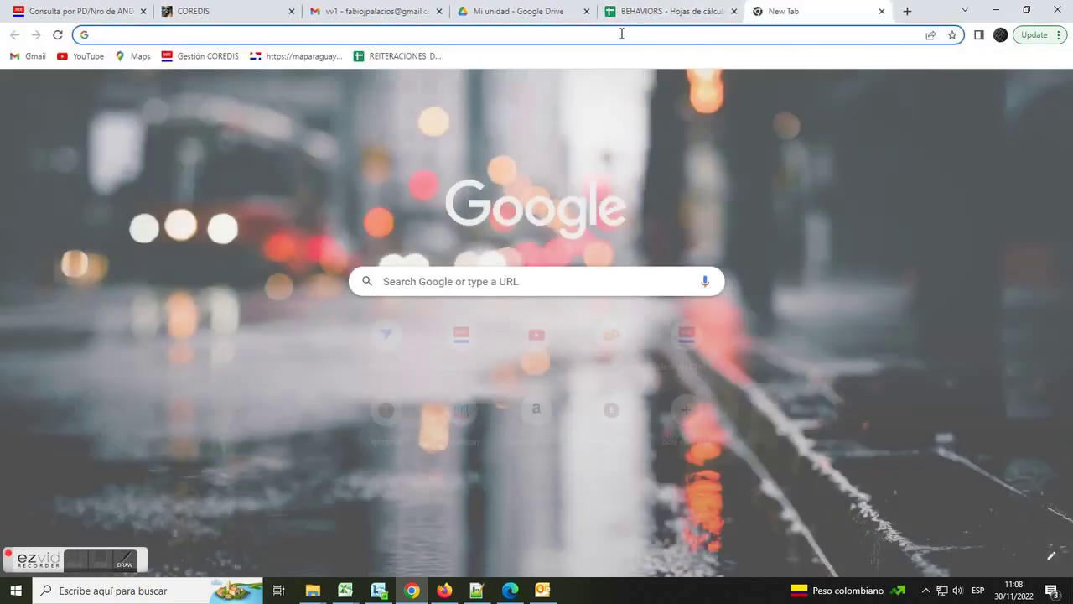
left_click(623, 36)
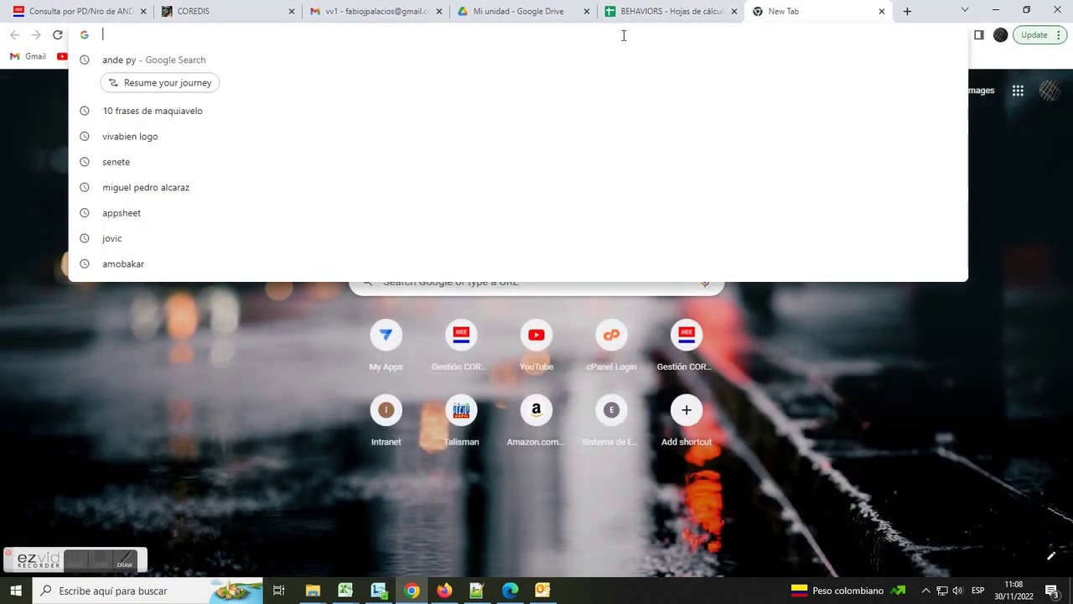
type("www.appsheet.com")
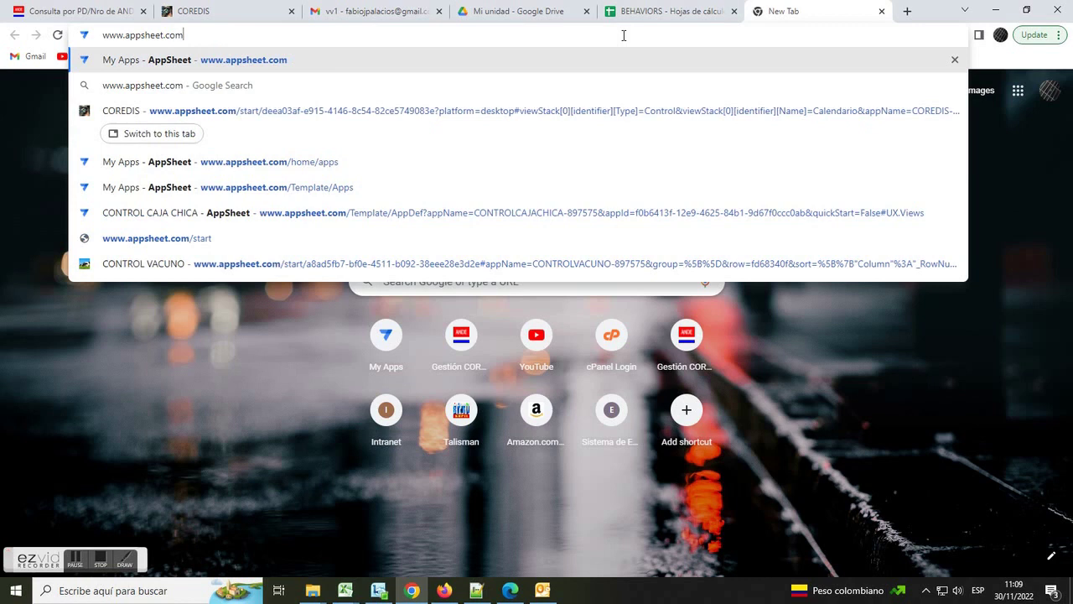
key("Return")
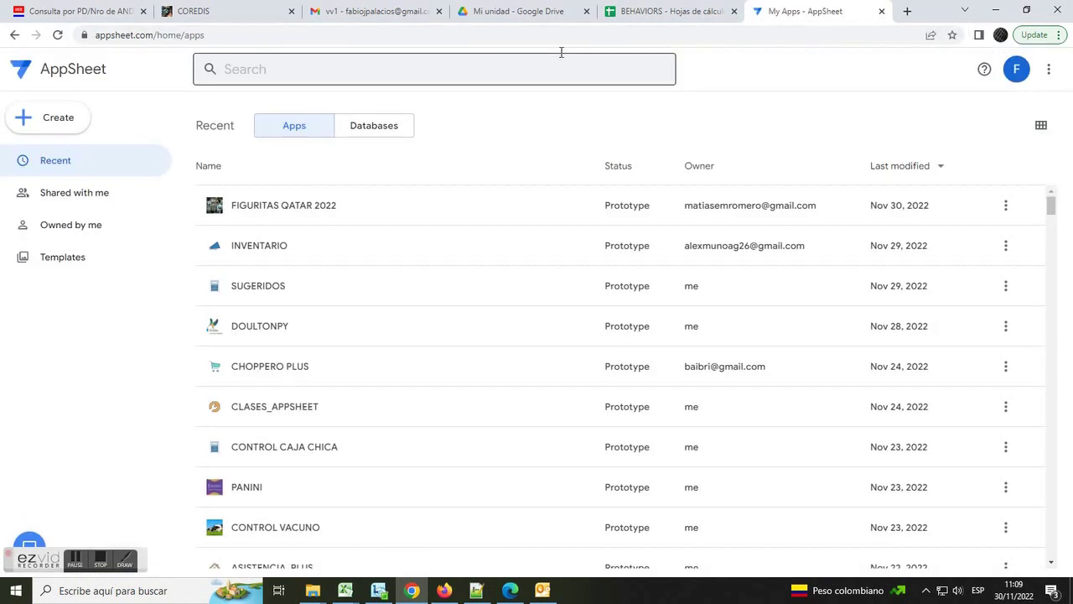
- Start an app from existing data named BEHAVIORS, category Inspections & Surveys, and continue to data selection
left_click(54, 119)
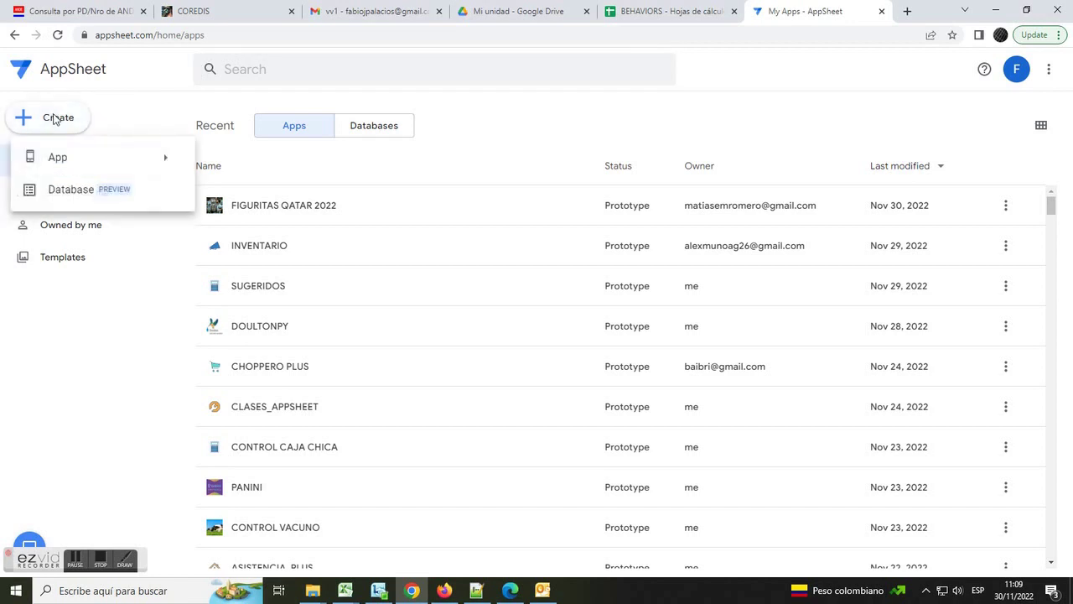
mouse_move(159, 160)
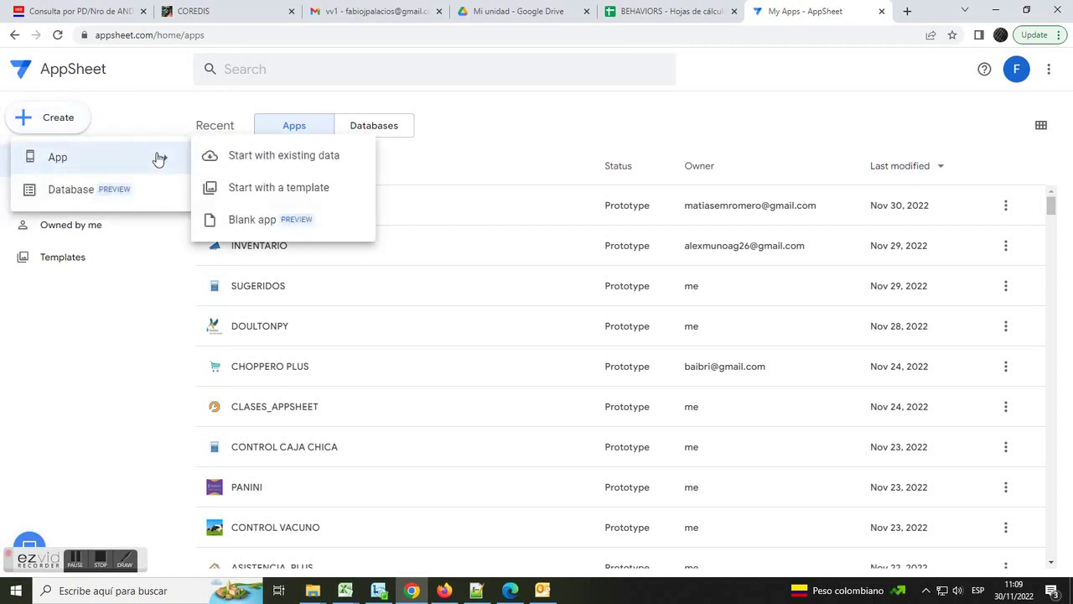
left_click(304, 156)
triple_click(461, 137)
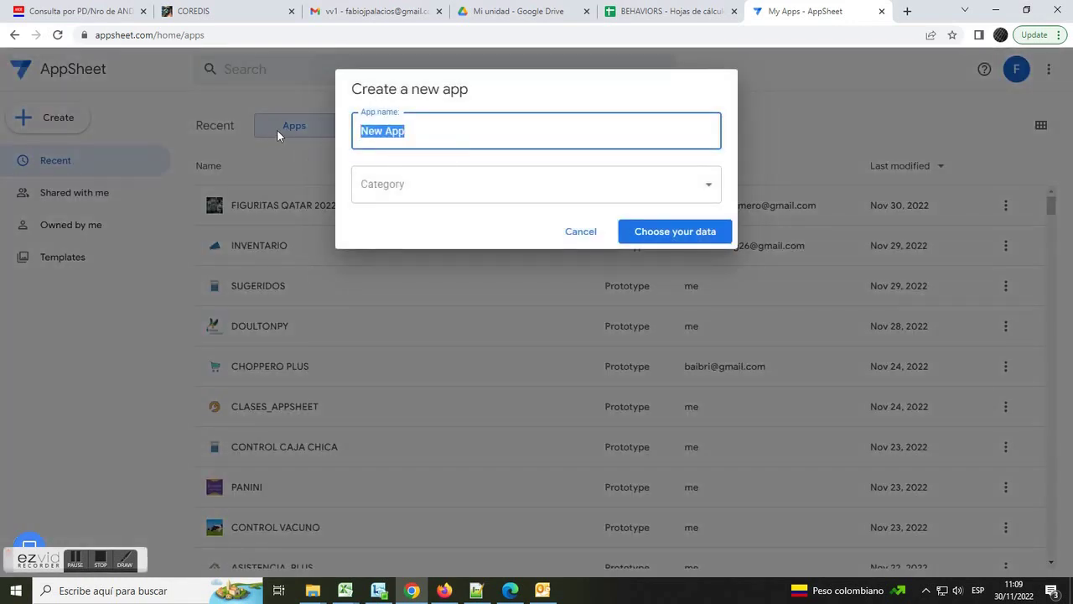
type("beh")
key("BackSpace")
key("BackSpace")
key("BackSpace")
type("BEHAVIORS")
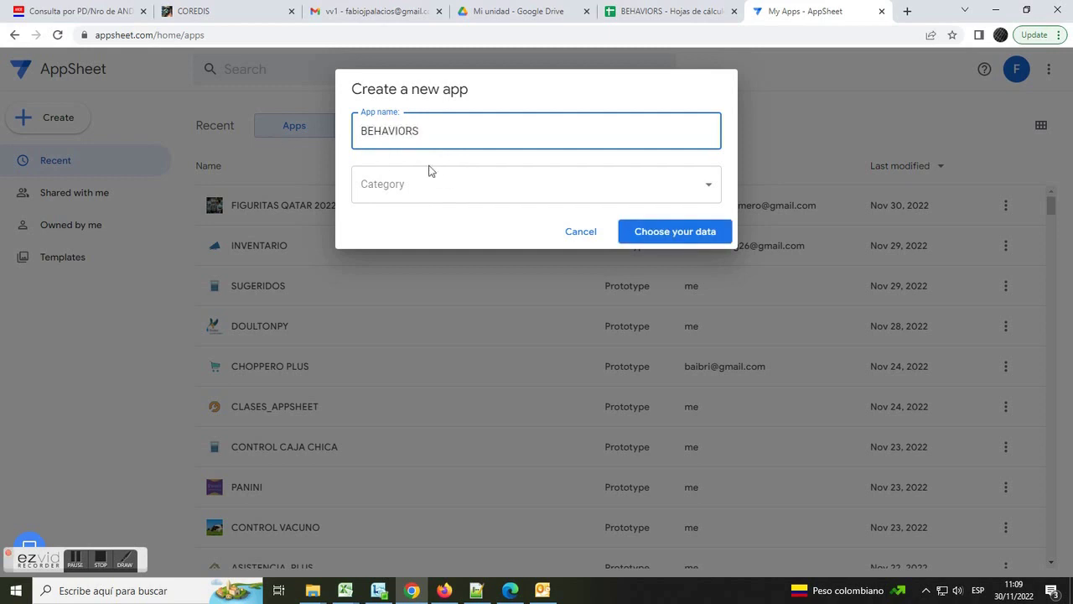
left_click(599, 200)
left_click(414, 186)
left_click(684, 236)
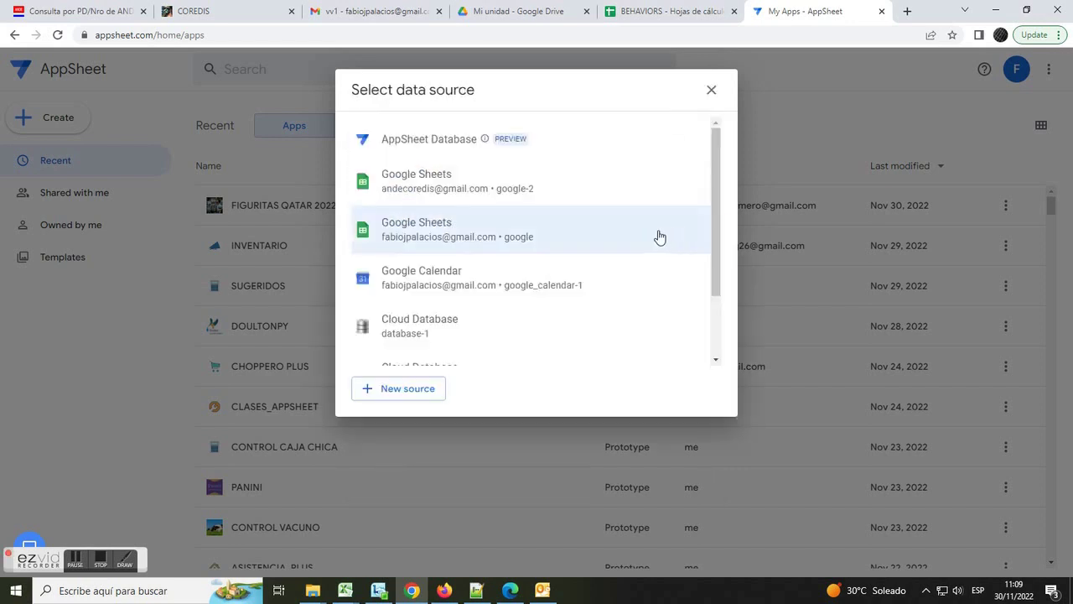
- Choose Google Sheets as the source and pick the BEHAVIORS spreadsheet by searching BEHA
left_click(422, 238)
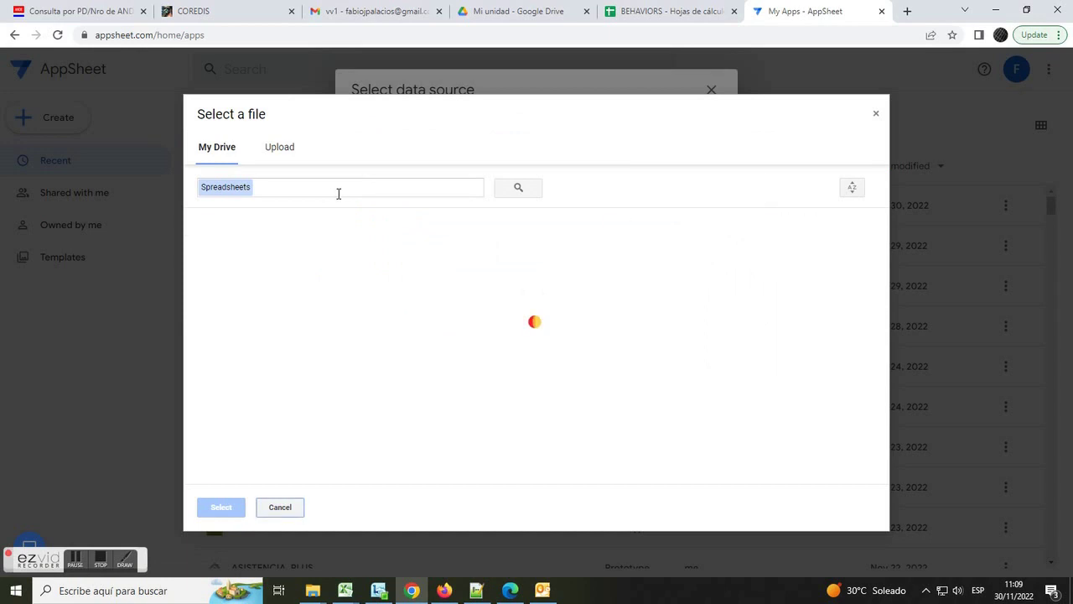
left_click(329, 186)
type("BEHA")
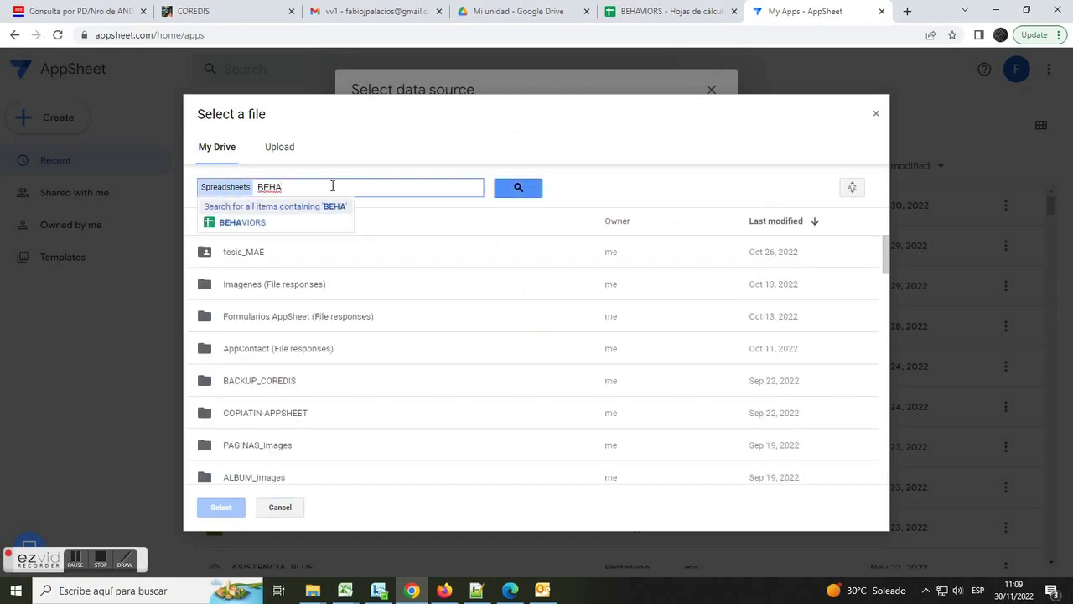
left_click(243, 226)
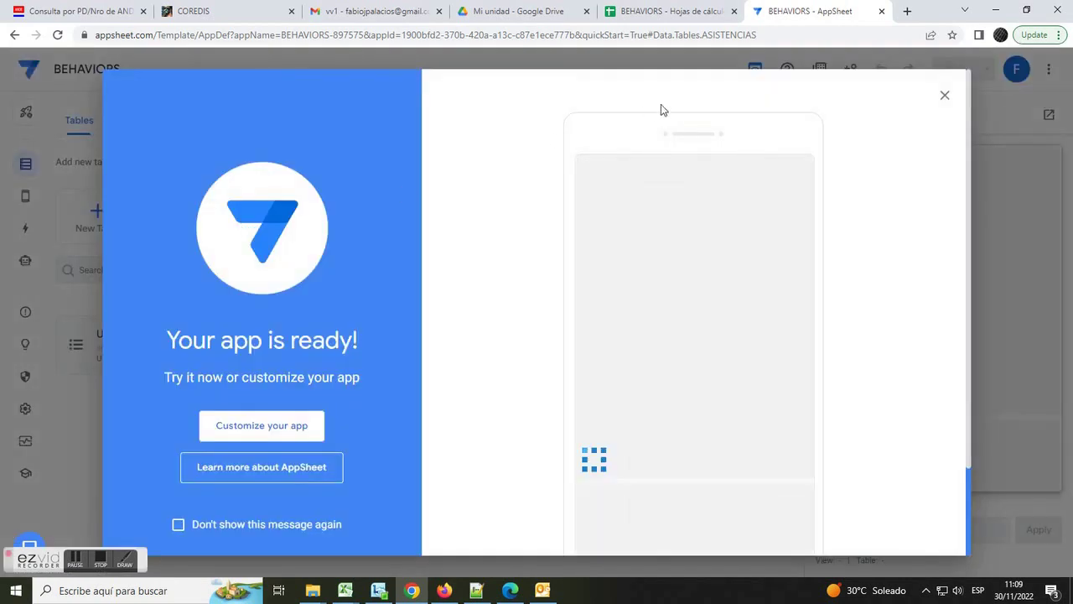
- Dismiss the app-ready message, add FRASES as a table, and expand the USUARIOS table settings
left_click(945, 98)
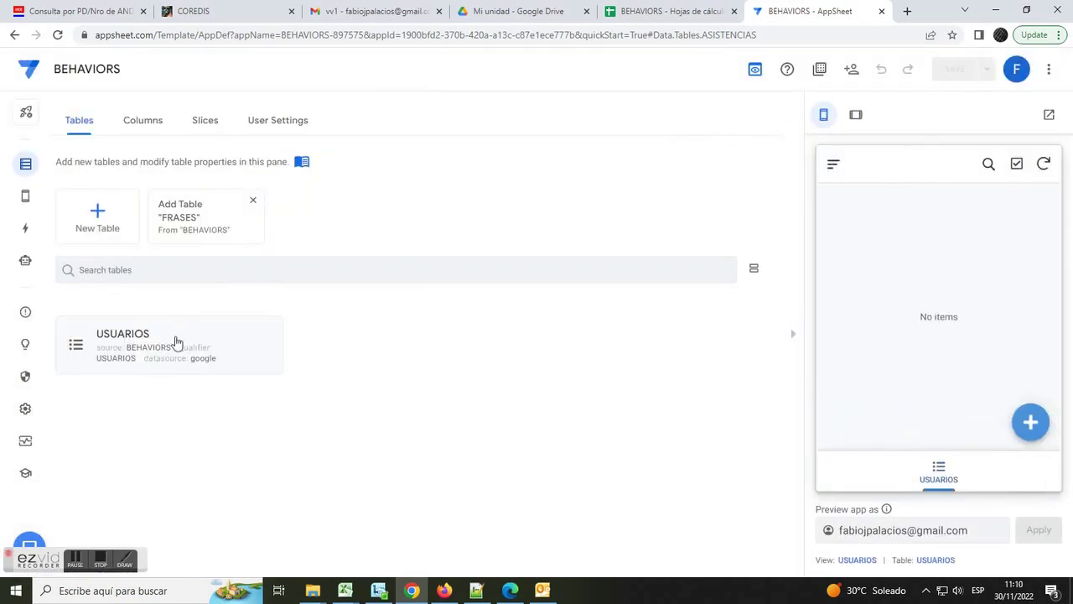
left_click(187, 211)
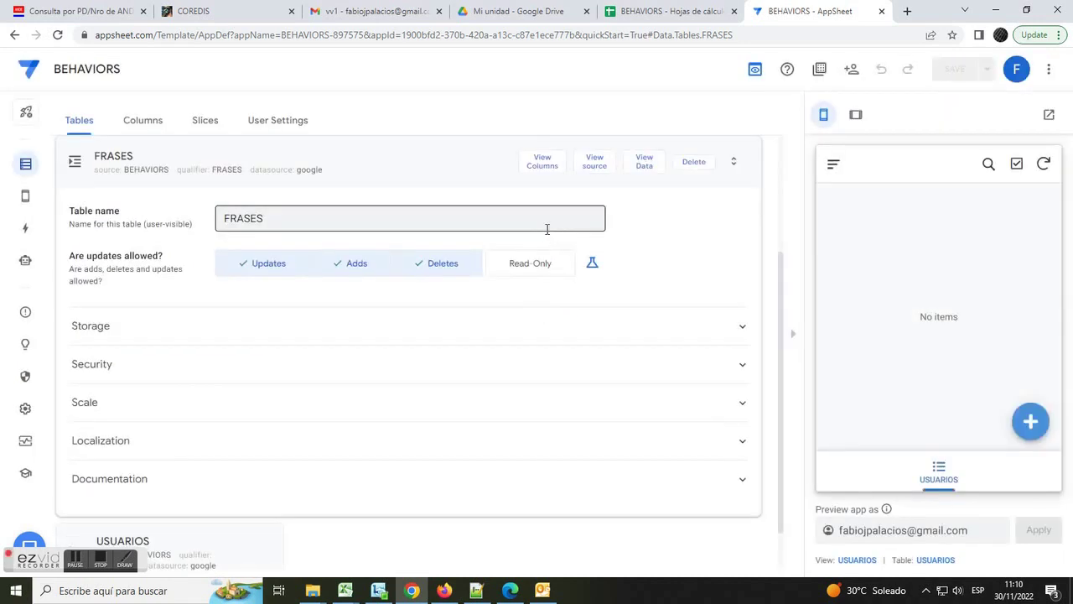
left_click(408, 168)
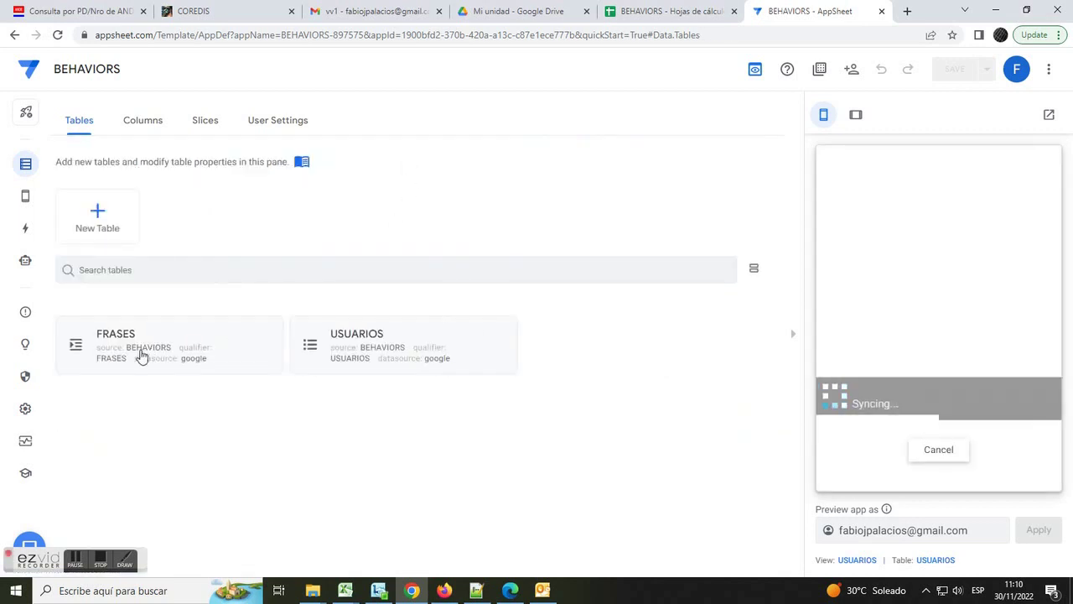
left_click(108, 561)
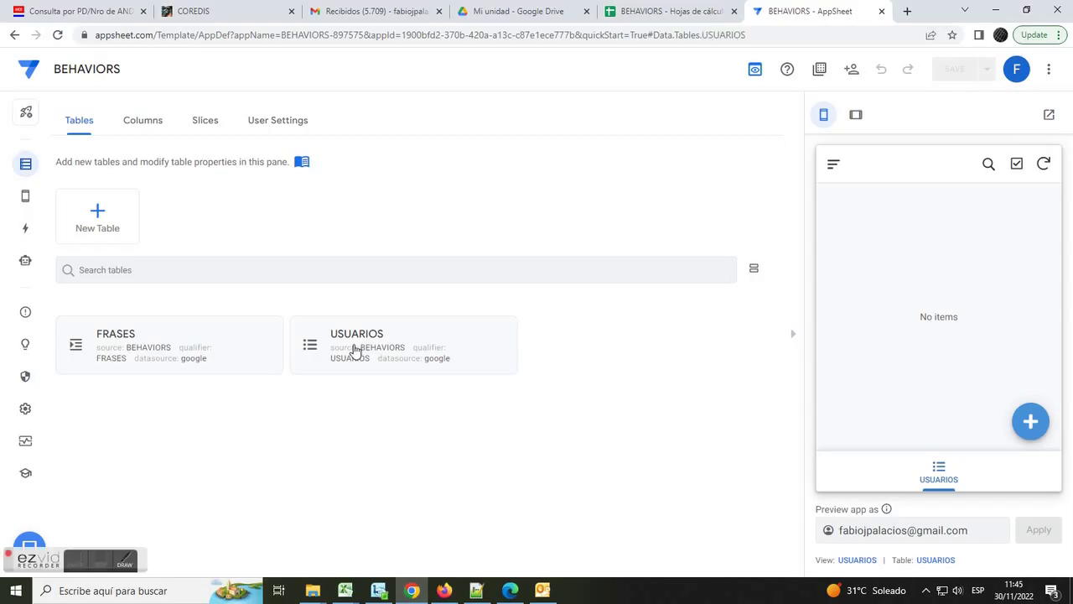
left_click(354, 350)
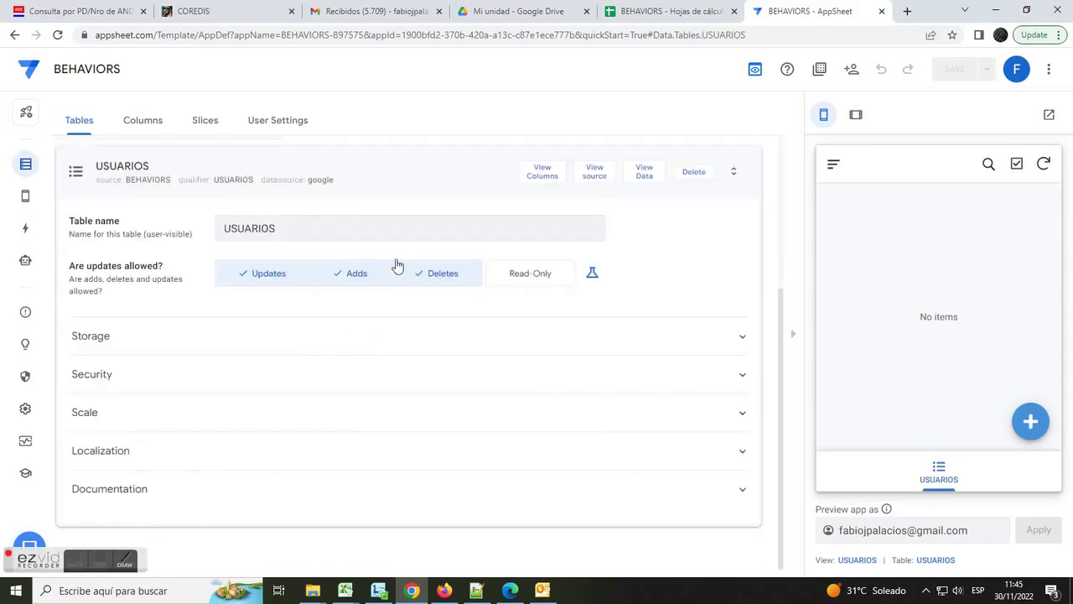
- Review the USUARIOS columns and make EMAIL the table's label
left_click(541, 178)
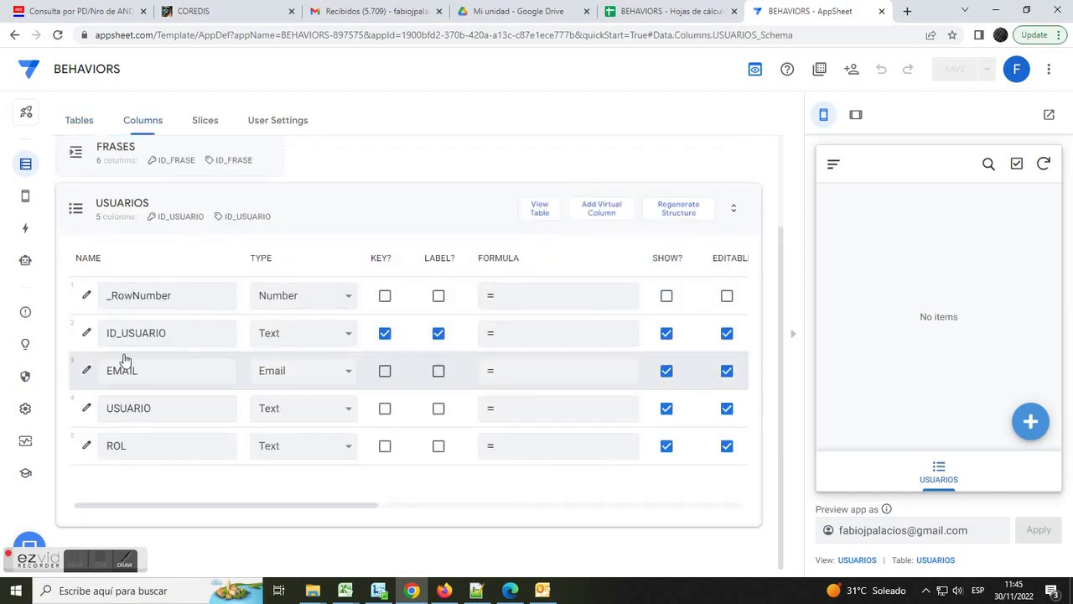
left_click(85, 332)
scroll(323, 402, "down", 2)
left_click(323, 400)
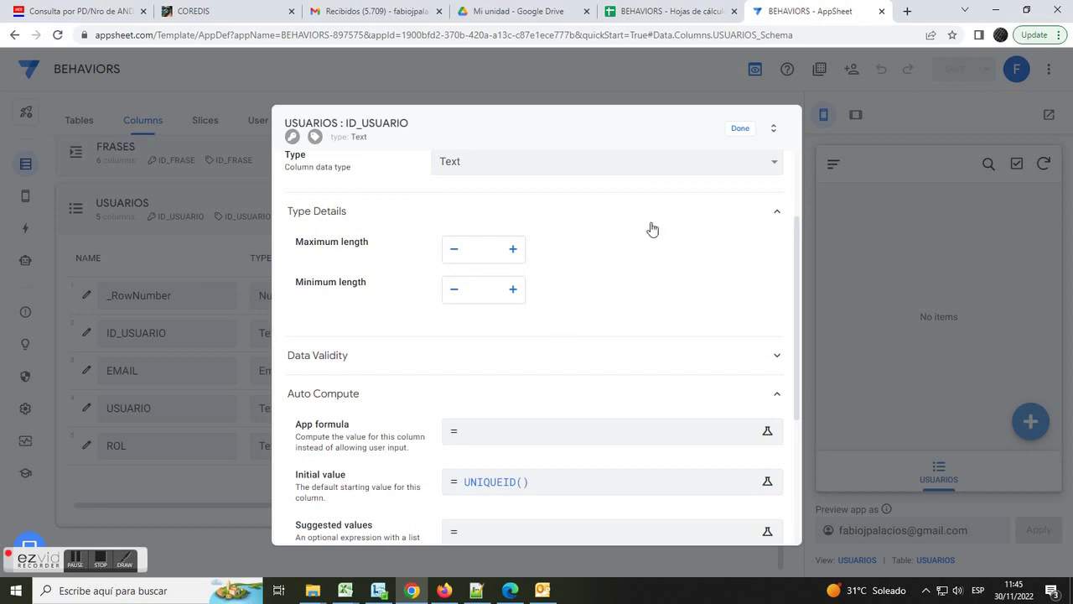
left_click(740, 128)
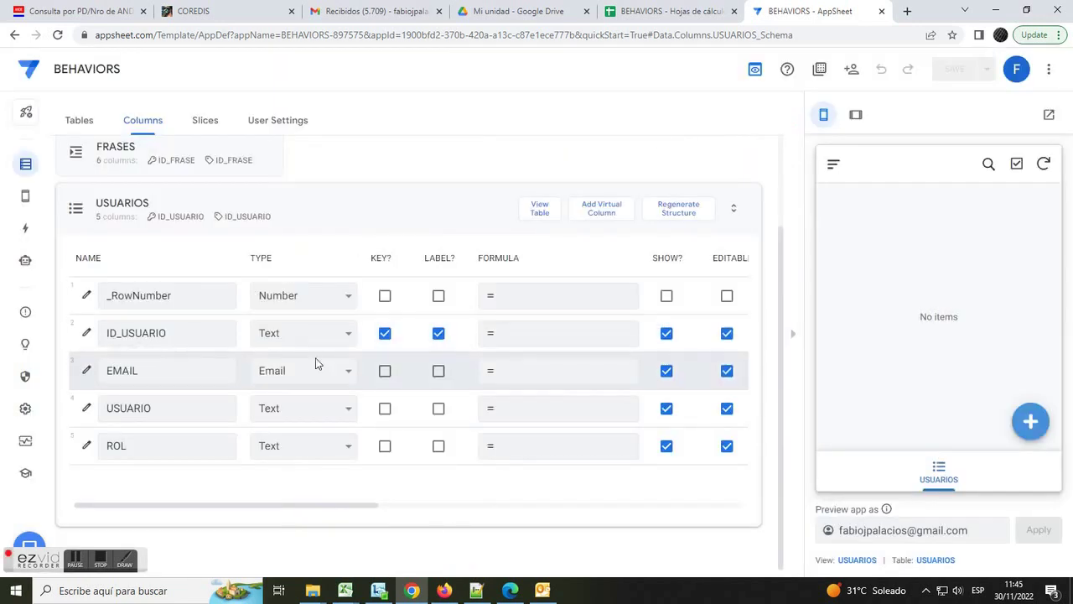
left_click_drag(332, 508, 305, 517)
left_click(437, 371)
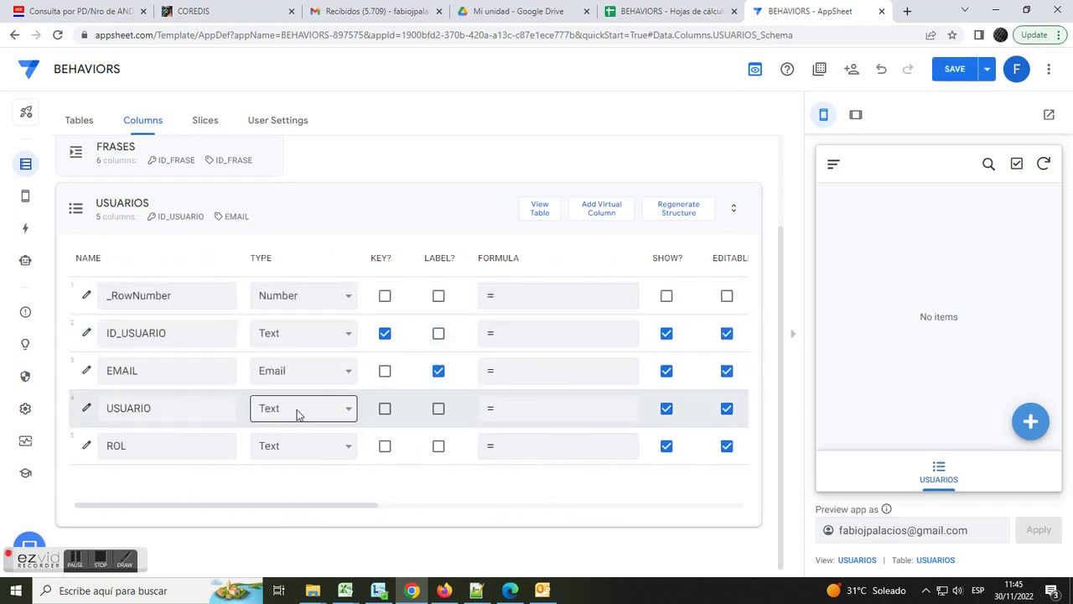
- Make ROL an Enum column with allowed values SUPERVISOR and OPERADOR
left_click(346, 446)
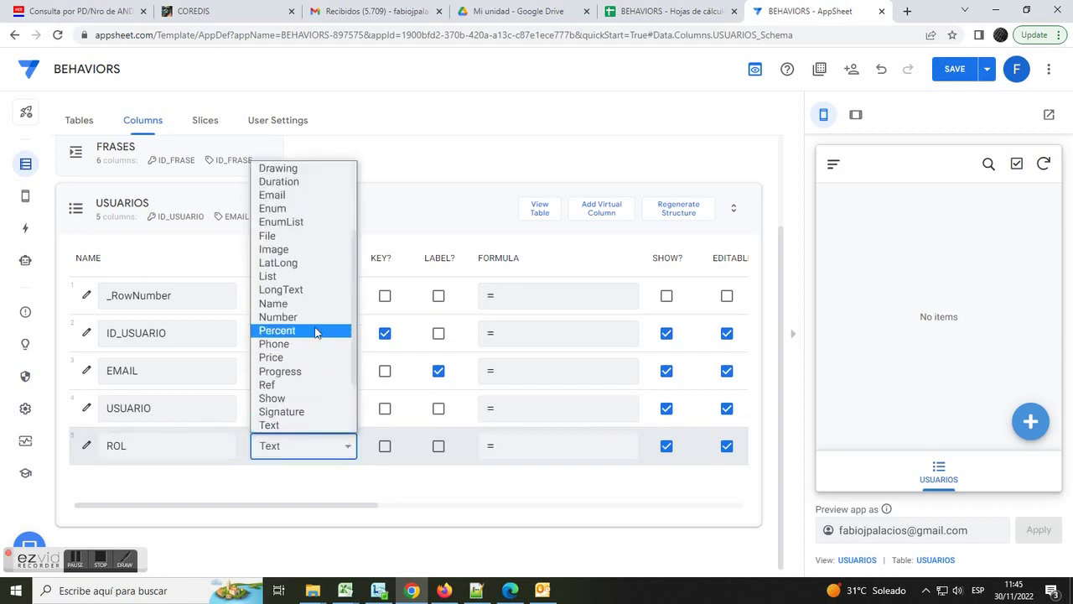
left_click(304, 208)
left_click(88, 446)
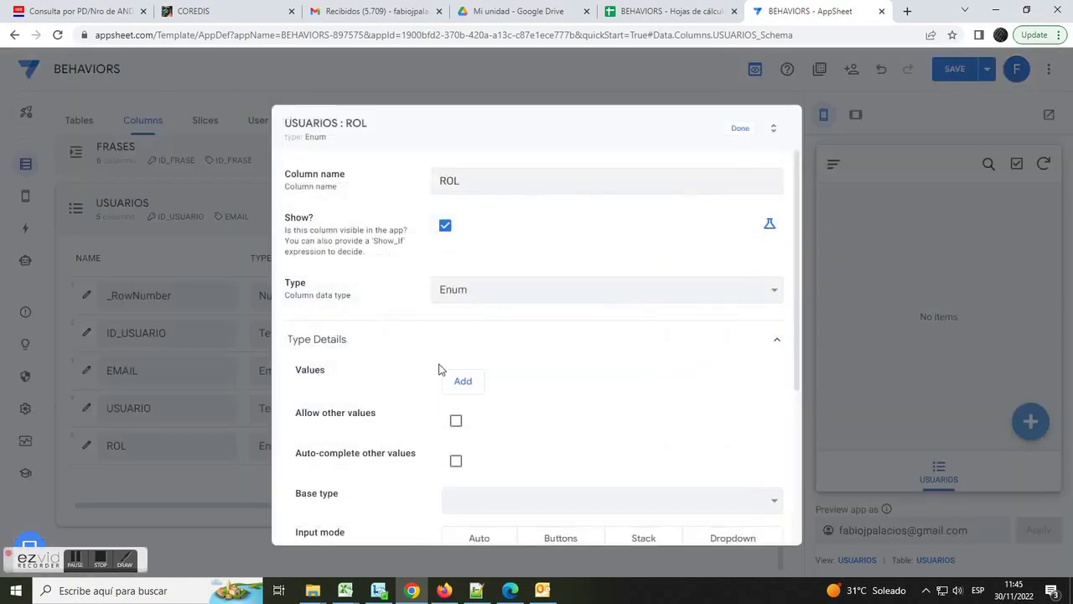
left_click(463, 380)
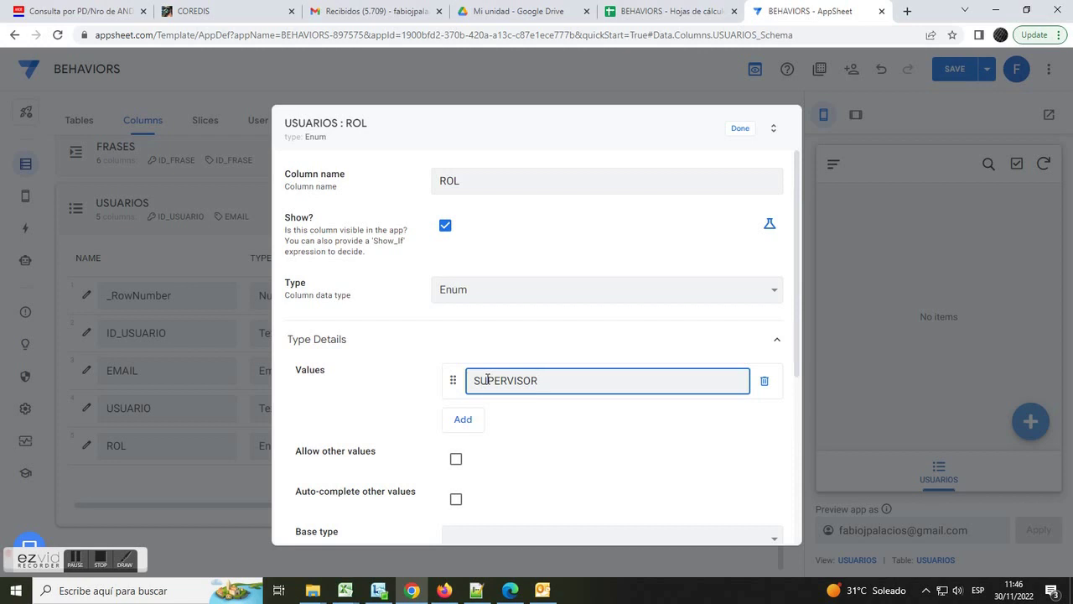
left_click(466, 421)
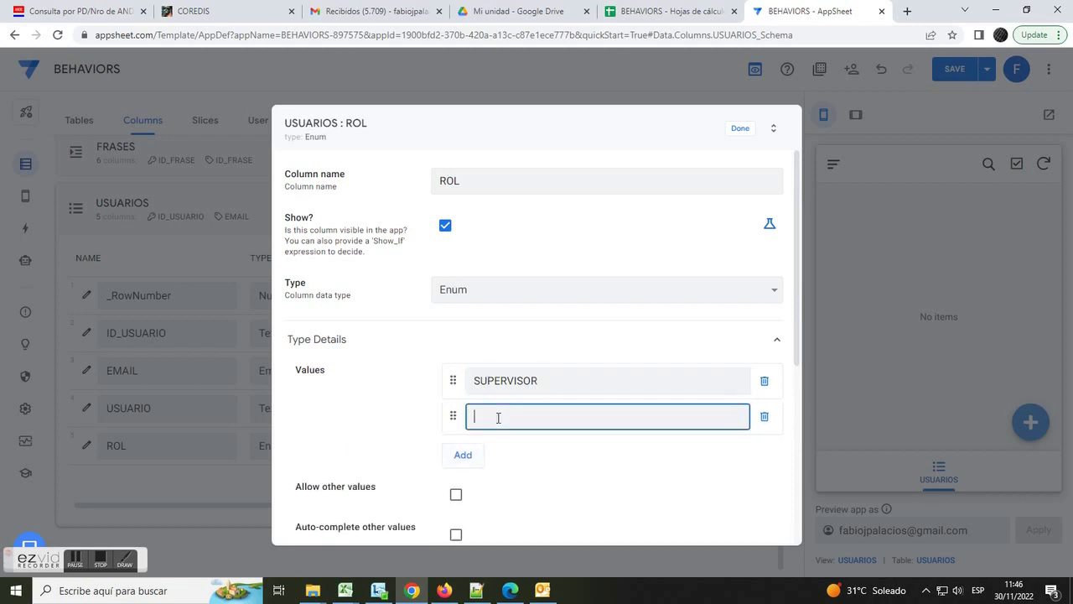
type("OPERADOR")
left_click(739, 130)
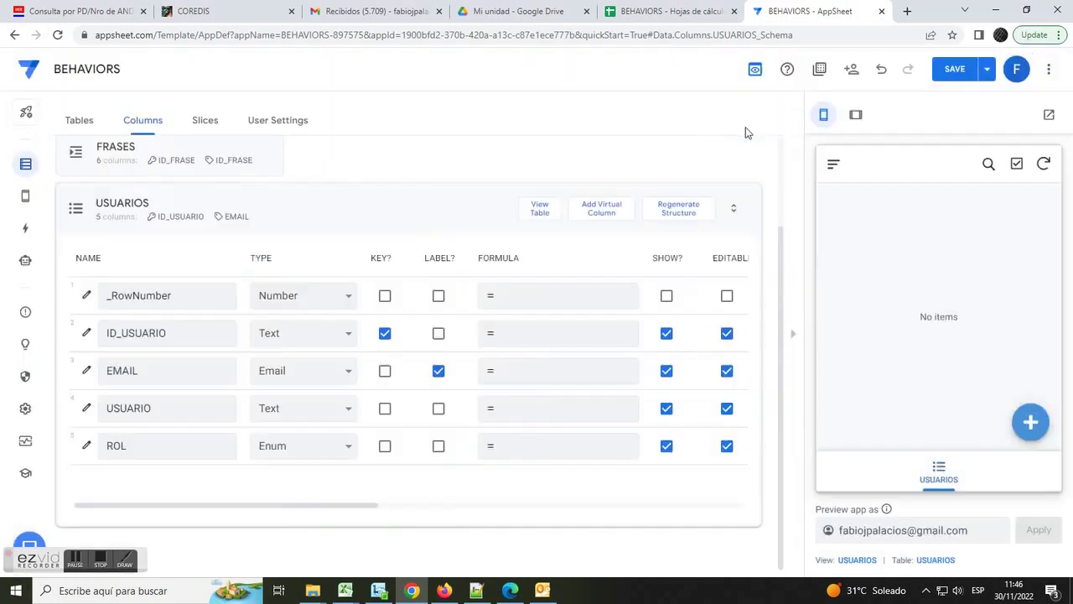
left_click(372, 216)
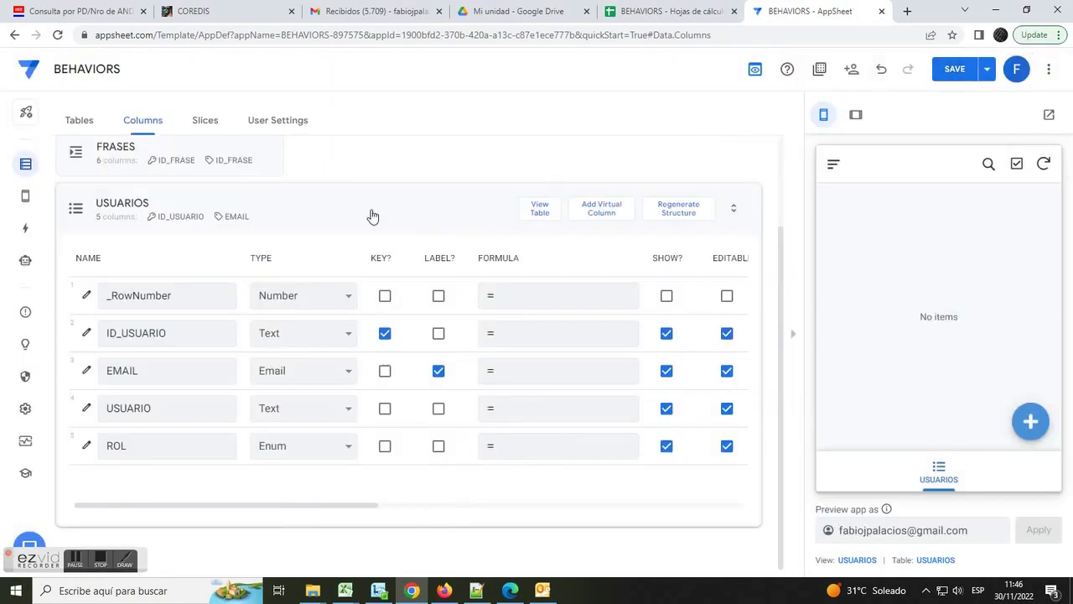
left_click(155, 273)
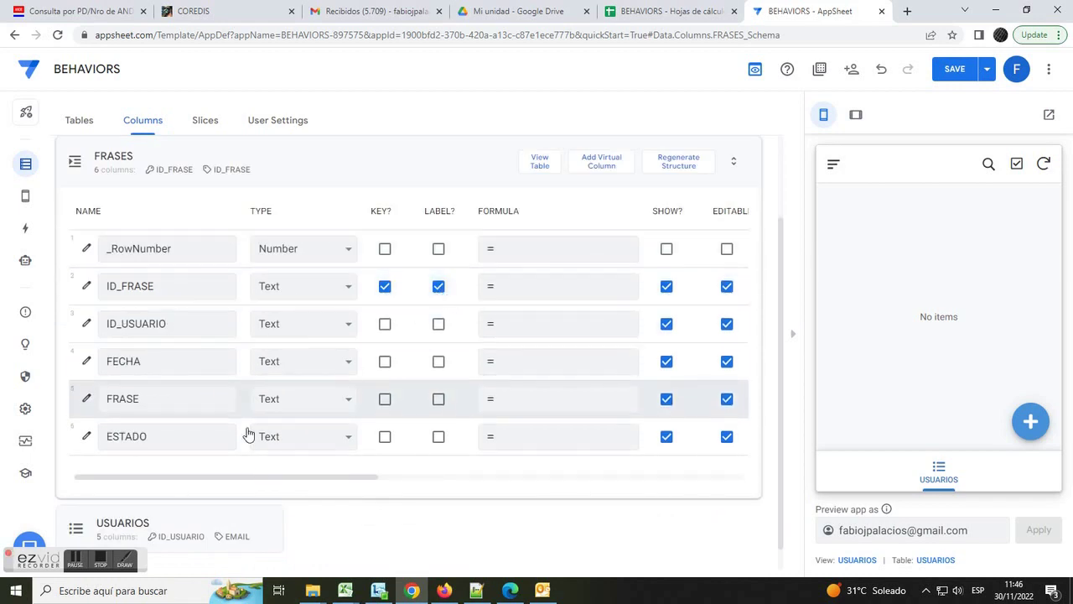
- Make ID_USUARIO the FRASES label and a Ref to USUARIOS, marked 'Is a part of'
left_click_drag(281, 483, 232, 479)
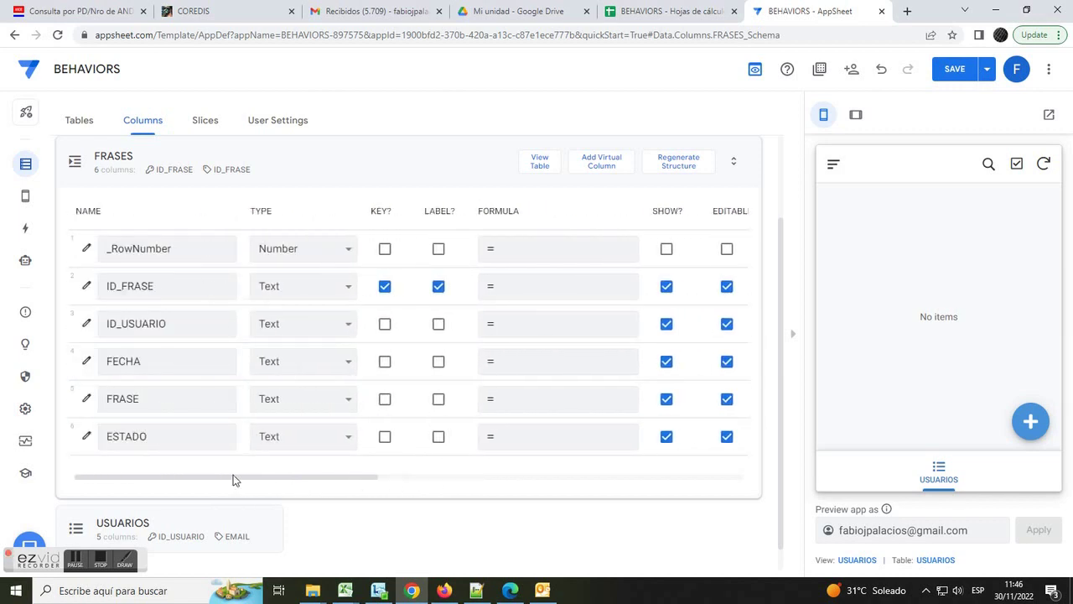
left_click(437, 324)
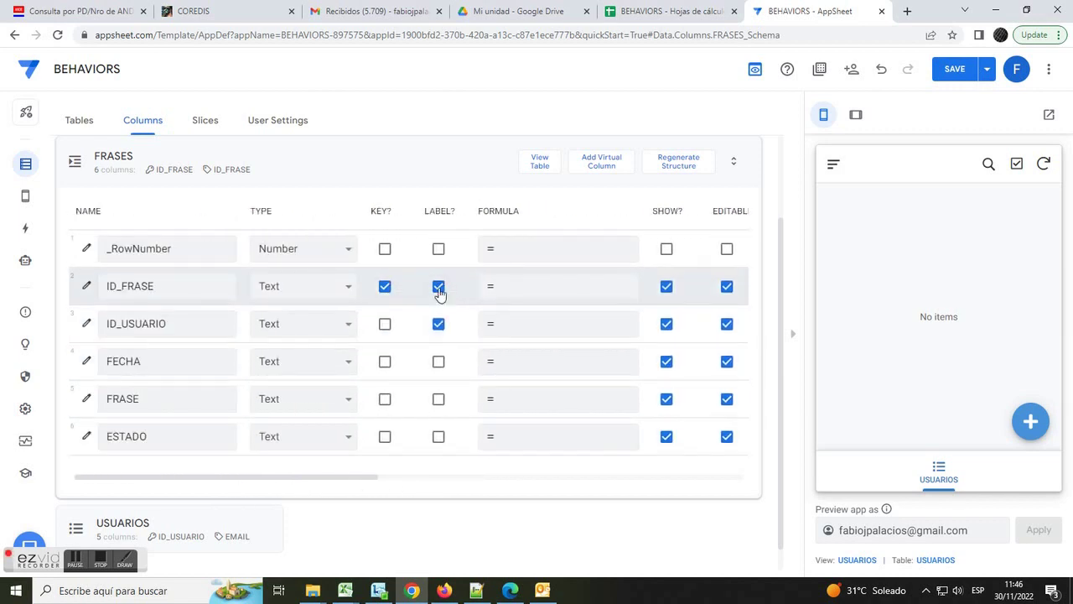
left_click(348, 326)
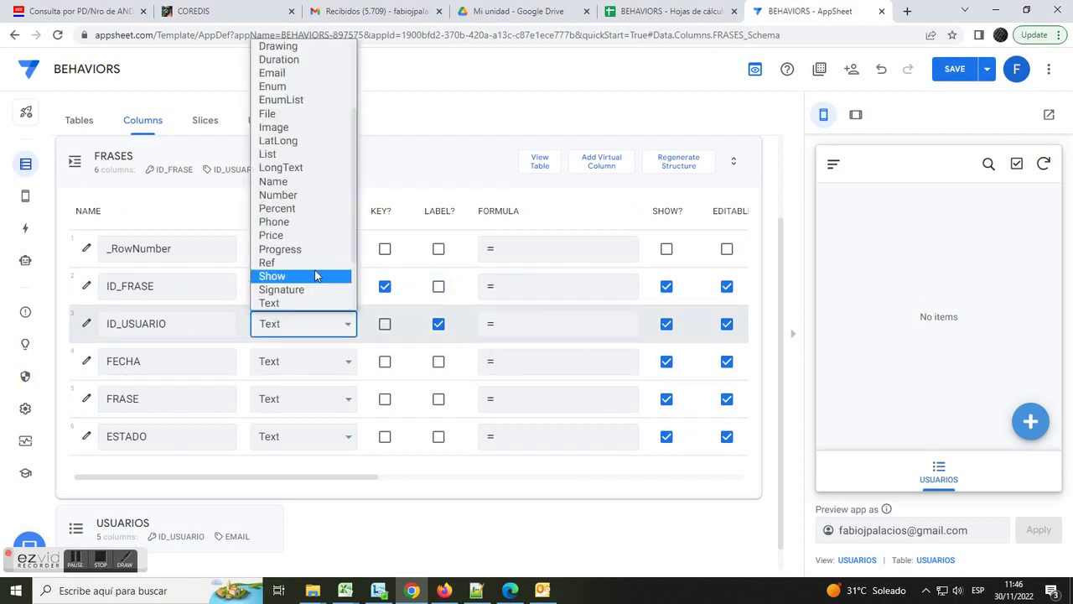
left_click(314, 264)
left_click(519, 388)
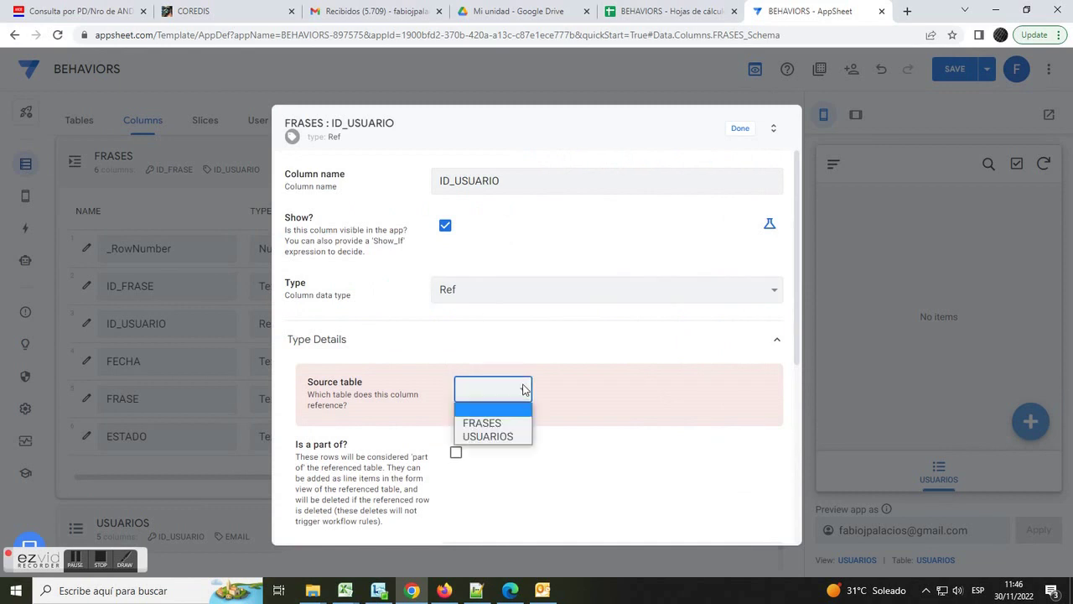
left_click(507, 436)
left_click(456, 431)
left_click(733, 130)
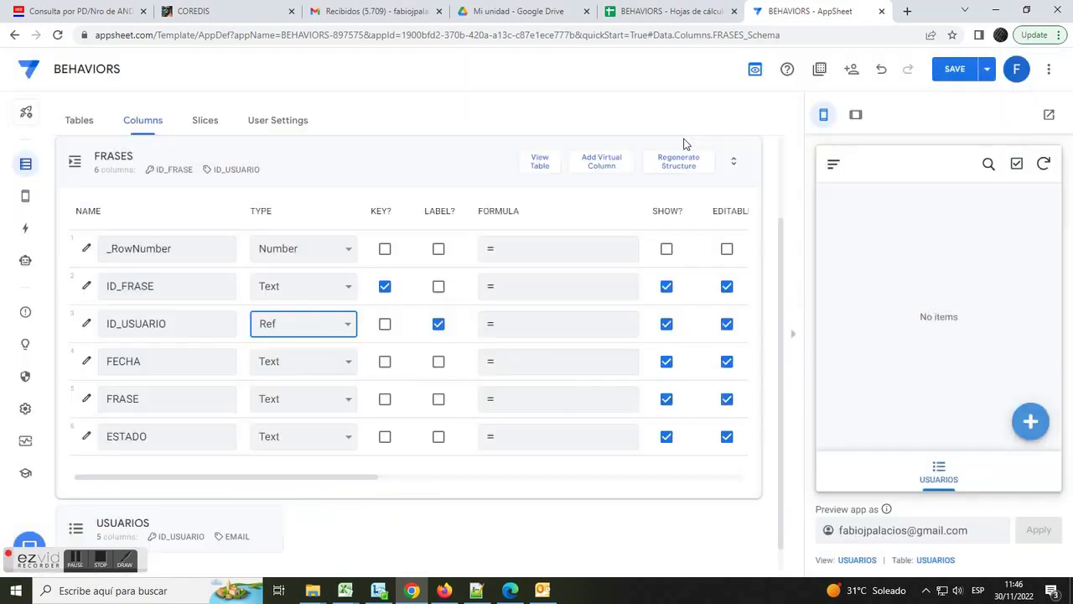
- Set the FECHA column's type to Date
left_click(344, 361)
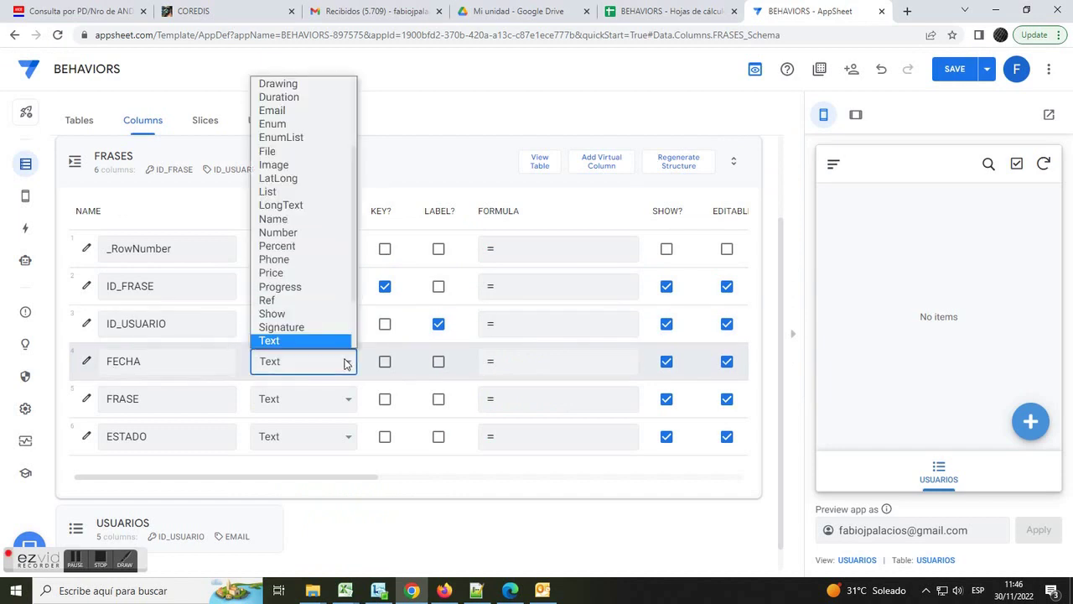
scroll(306, 126, "down", 1)
scroll(300, 125, "up", 3)
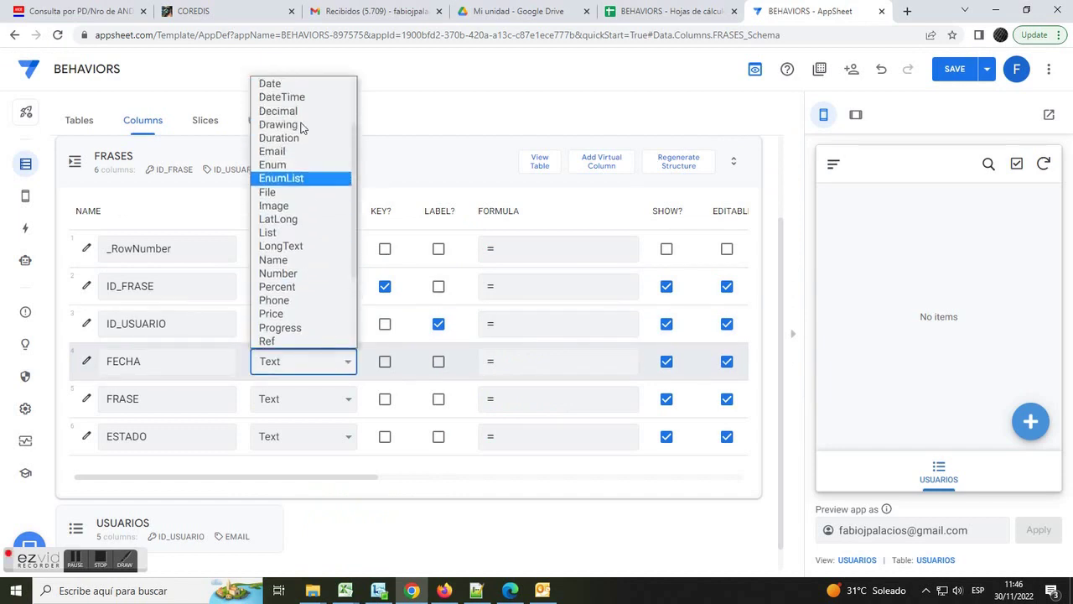
left_click(275, 95)
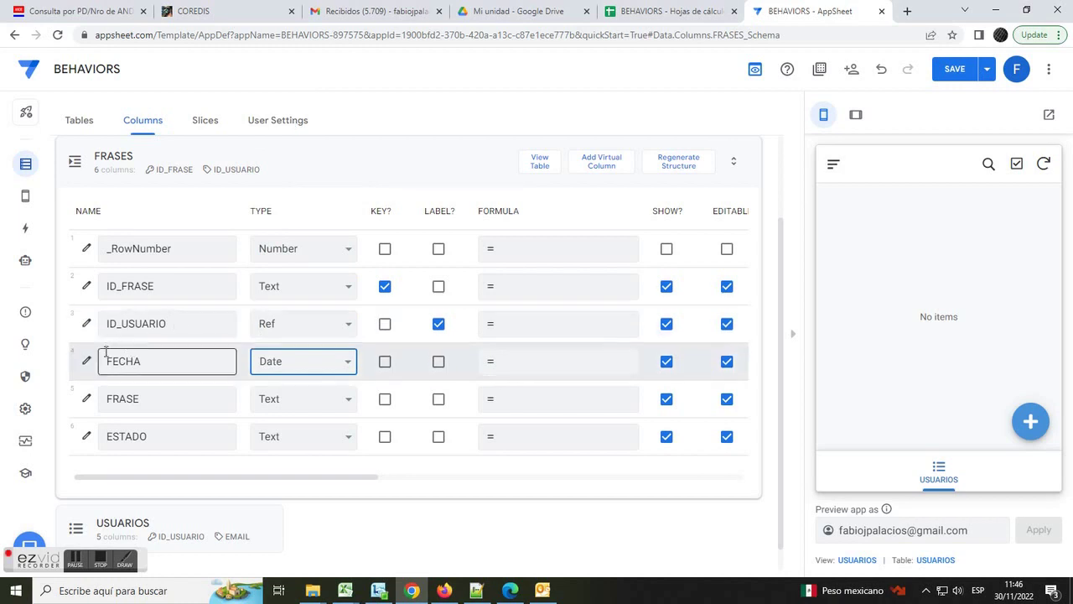
left_click_drag(295, 480, 465, 494)
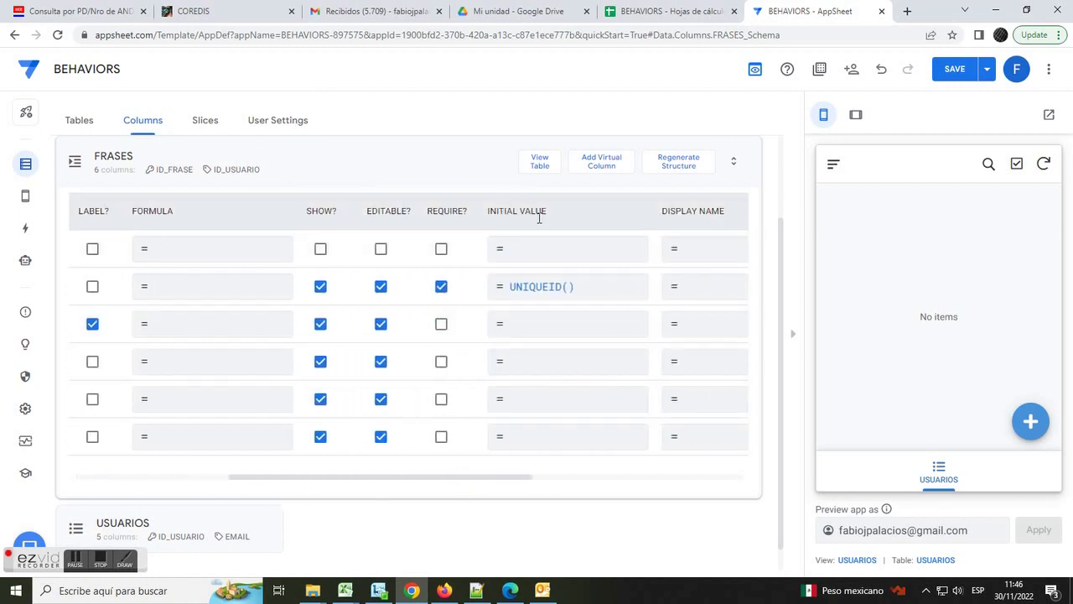
- Set the FECHA column's initial value to the expression TODAY()
left_click(529, 364)
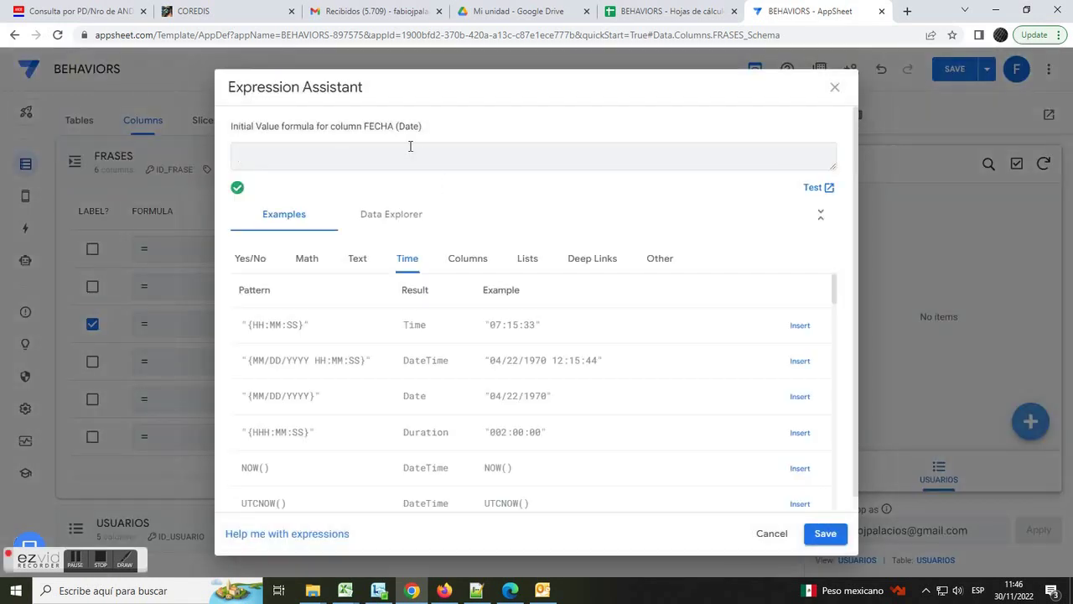
type("TODAY(")
left_click(823, 533)
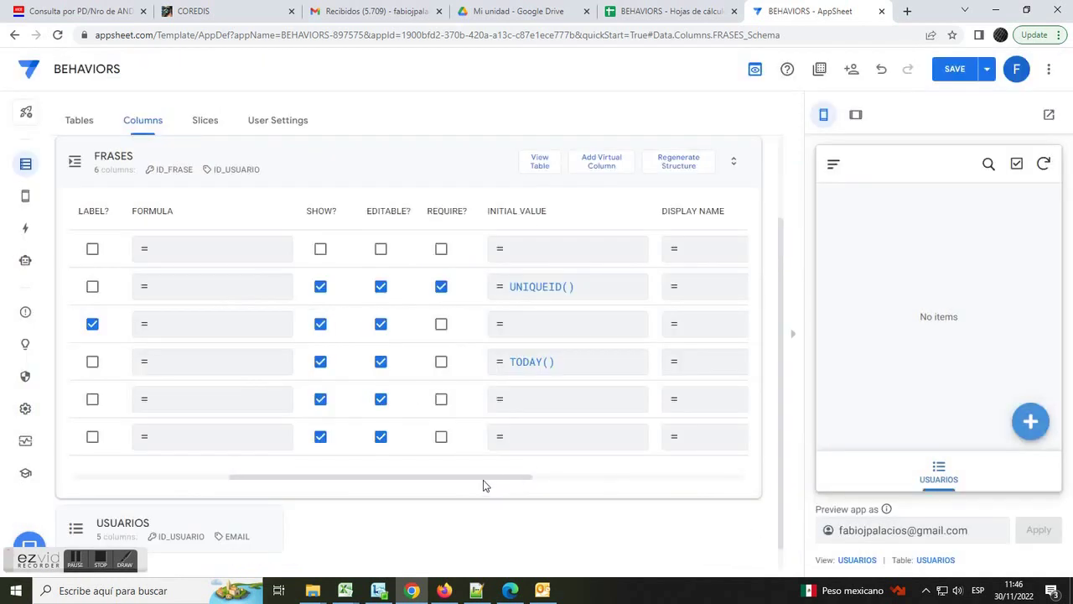
left_click_drag(417, 476, 229, 486)
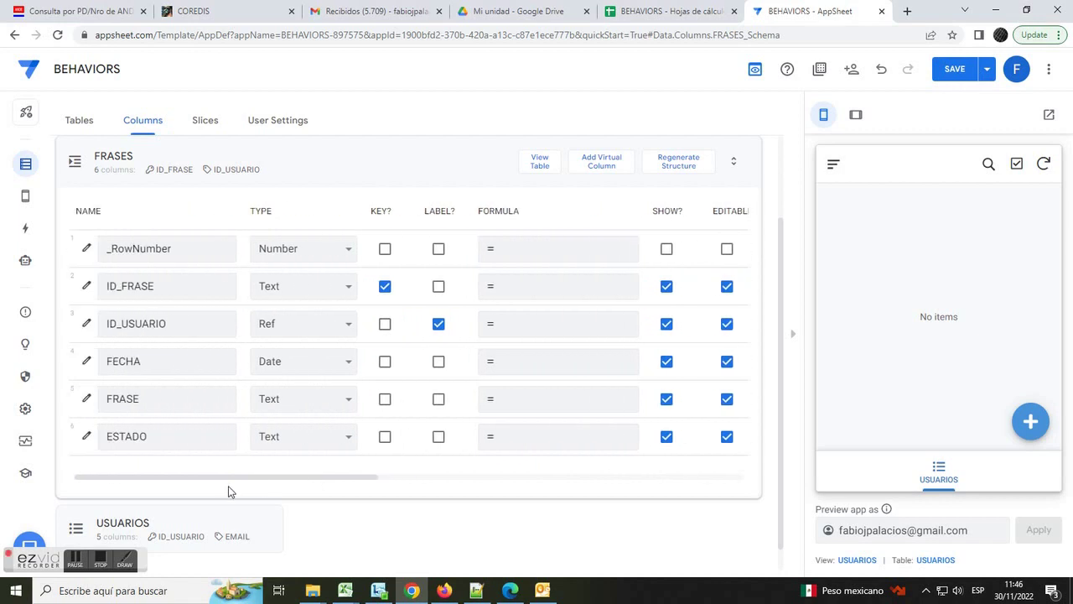
- Change the FRASE column type to LongText and the ESTADO column type to Enum
left_click(355, 401)
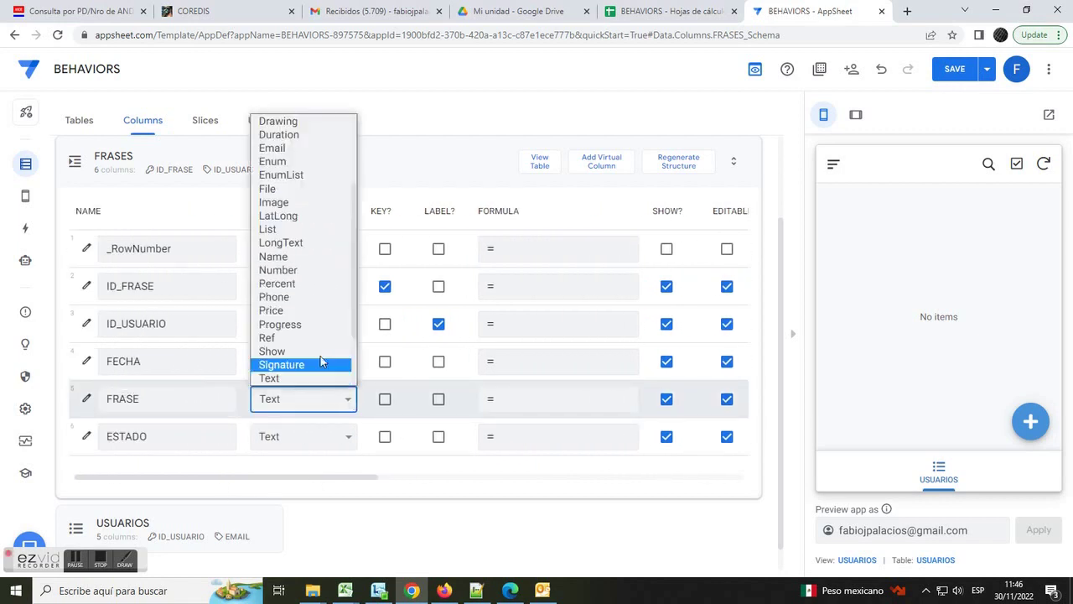
left_click(283, 242)
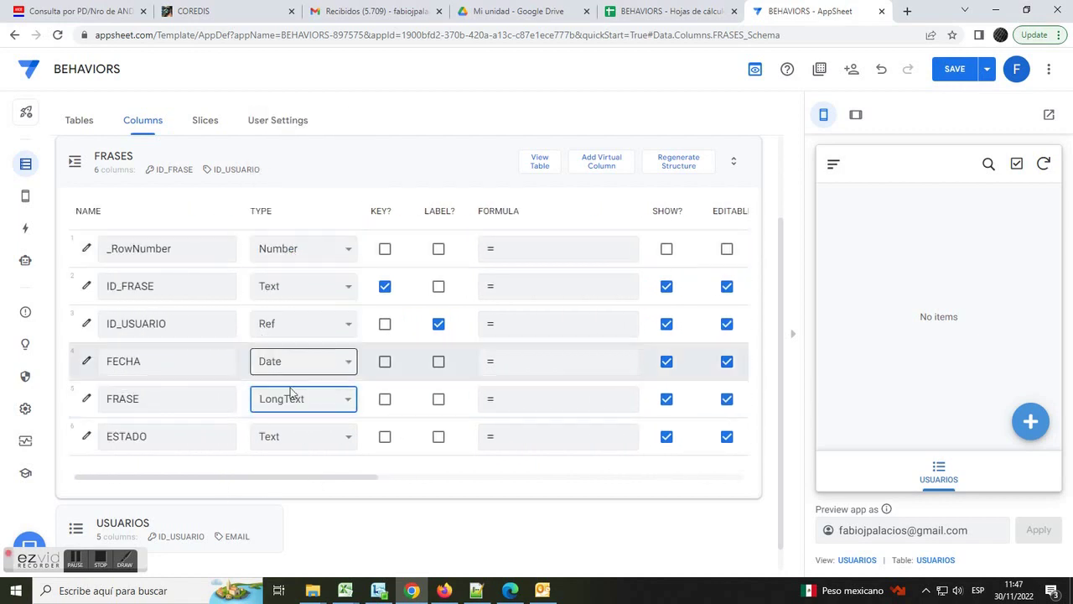
left_click(340, 439)
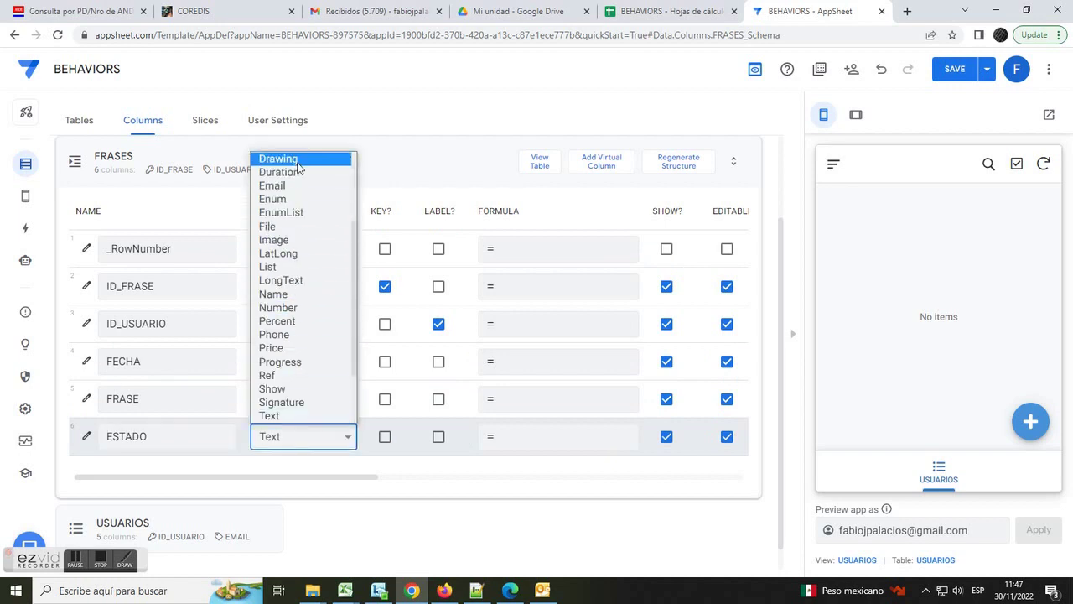
left_click(285, 199)
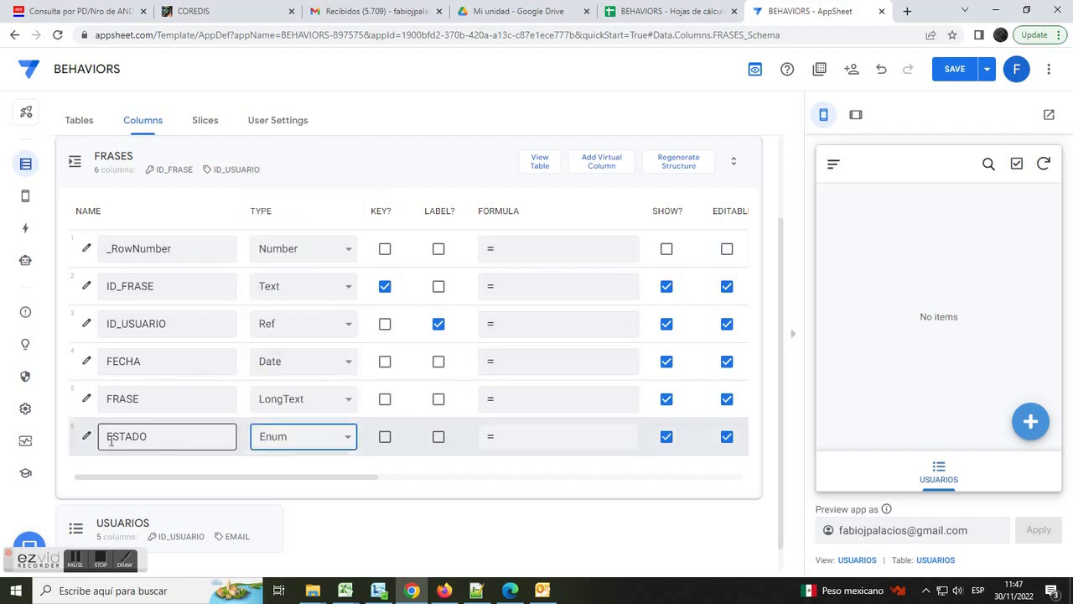
- Give ESTADO the allowed values PENDIENTE and APROBADO, then save the app
left_click(86, 436)
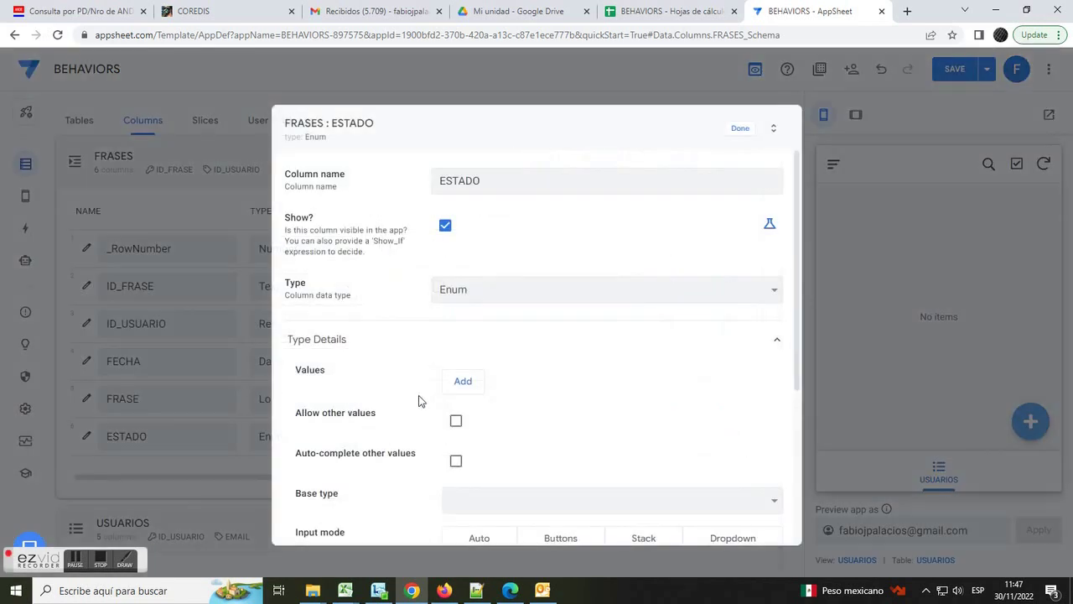
left_click(464, 381)
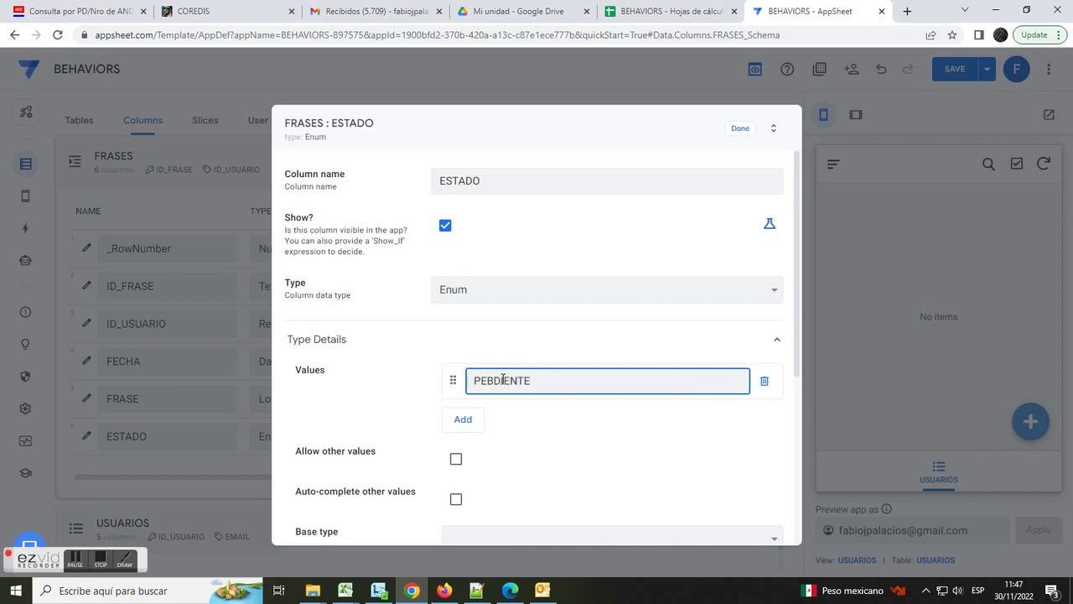
left_click_drag(484, 380, 495, 382)
type("N")
left_click(464, 419)
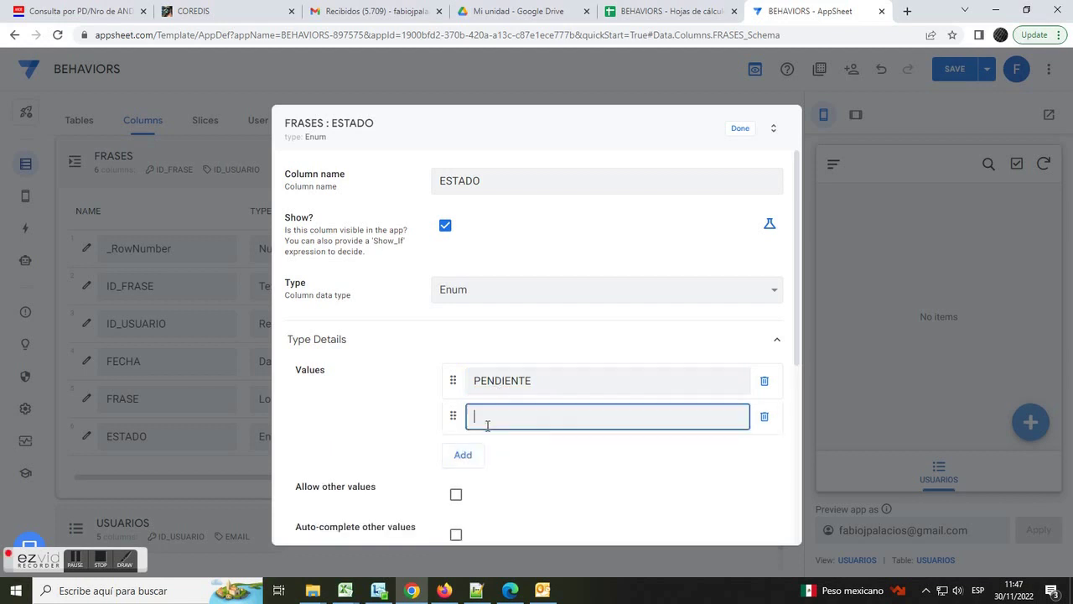
type("APROBADO")
left_click(741, 128)
left_click(955, 72)
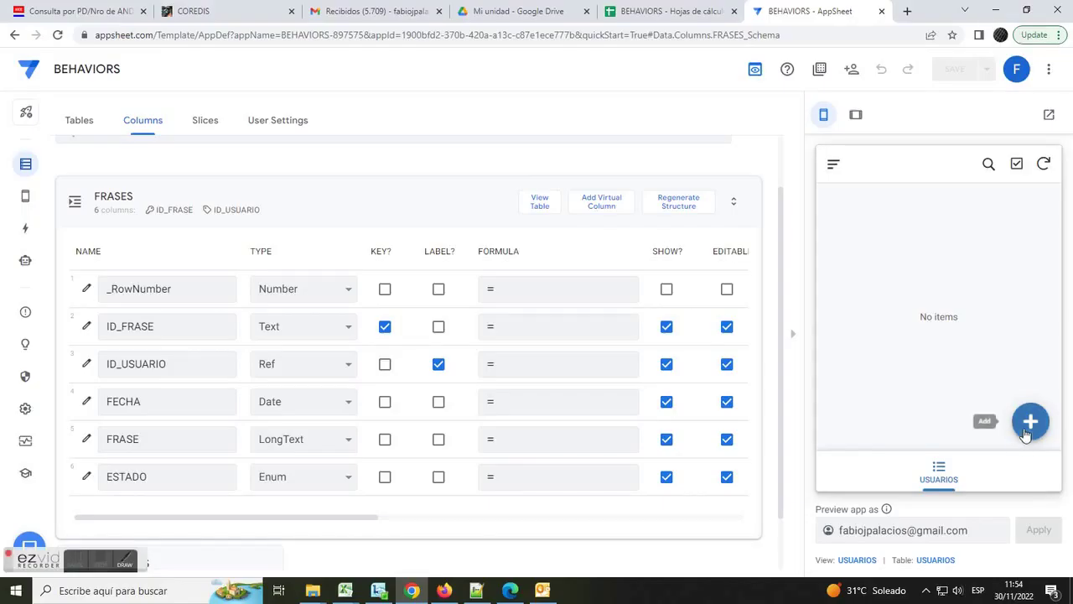
- Add a new user in the app preview with their e-mail, name and the OPERADOR role
left_click(1030, 426)
left_click(872, 306)
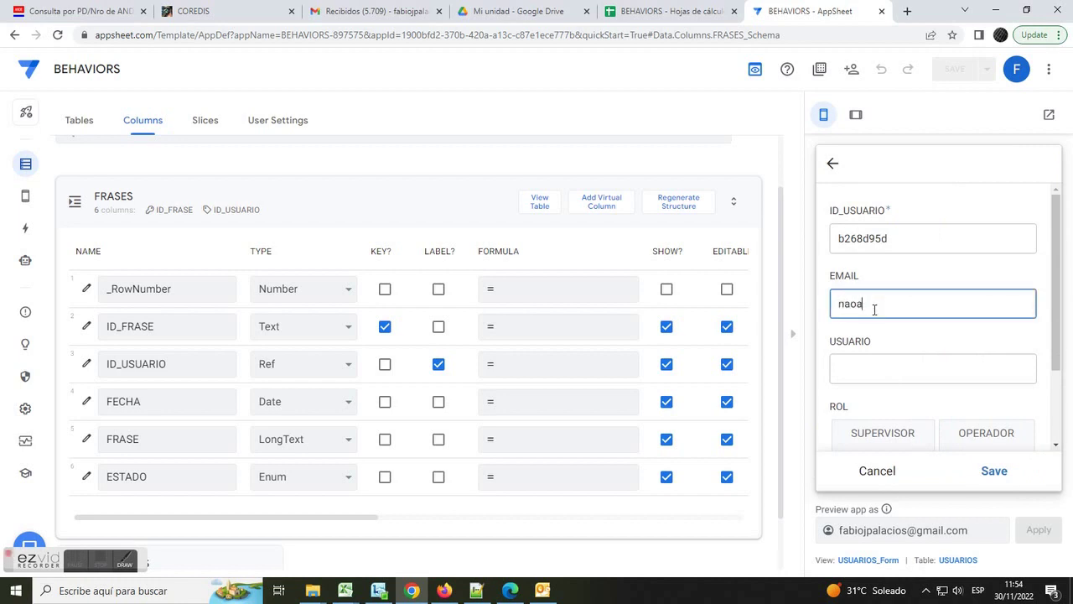
key("BackSpace")
key("BackSpace")
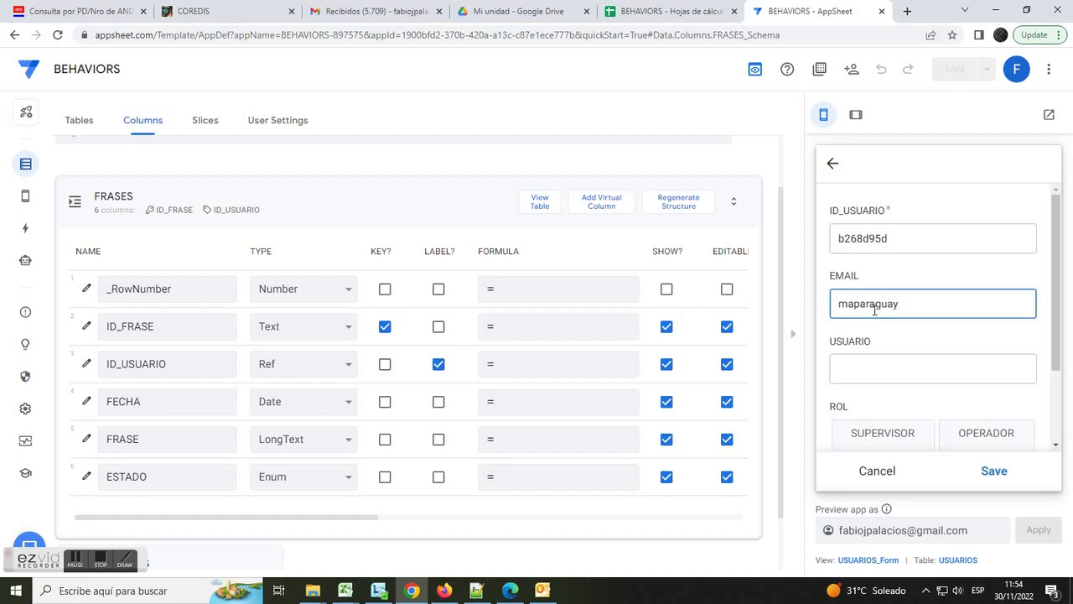
key("Tab")
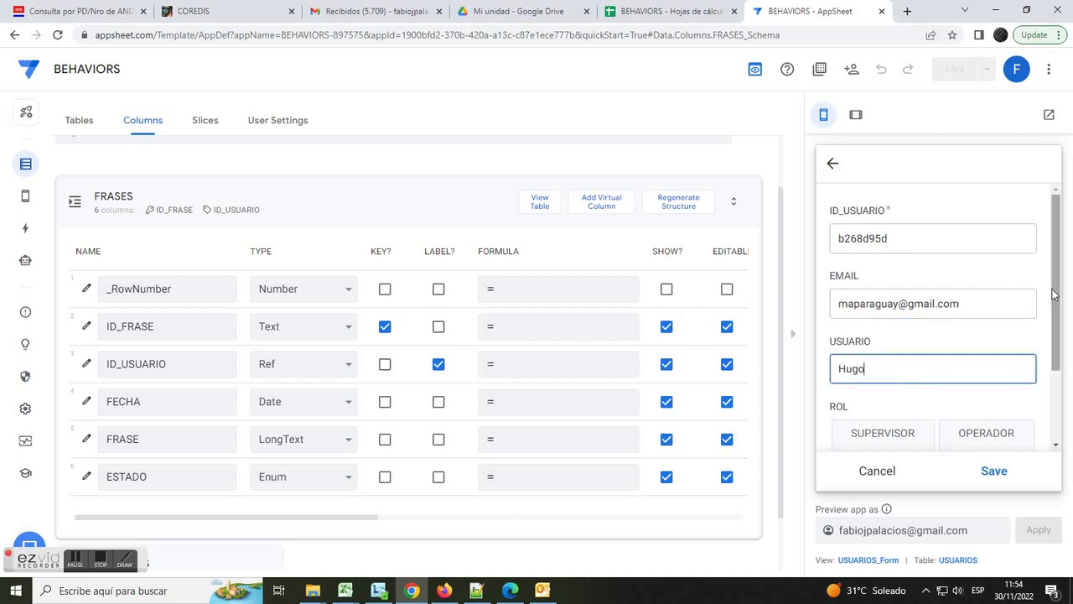
scroll(926, 349, "down", 2)
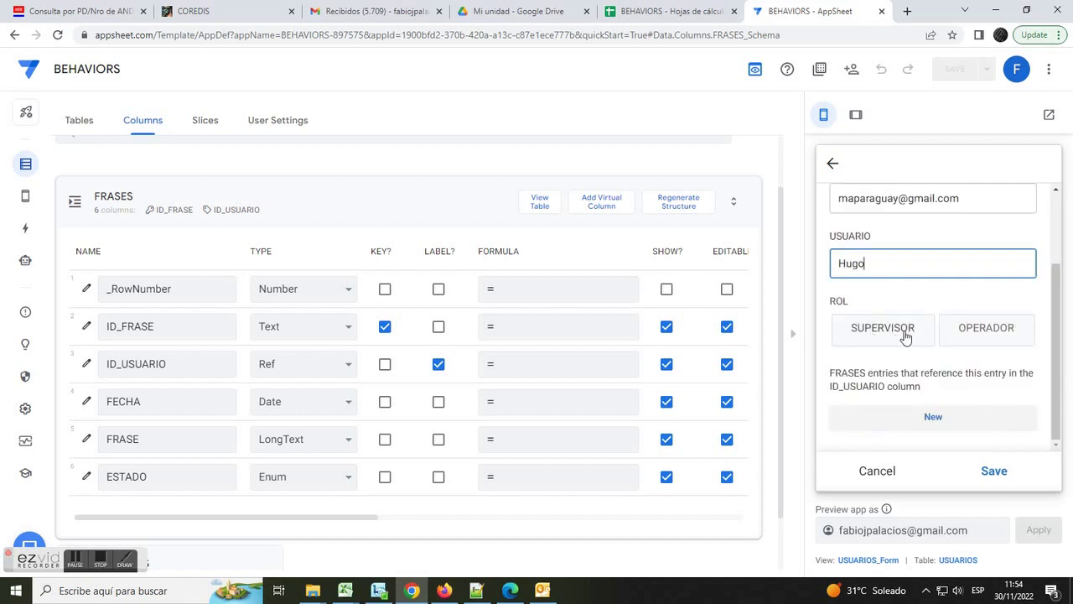
left_click(995, 338)
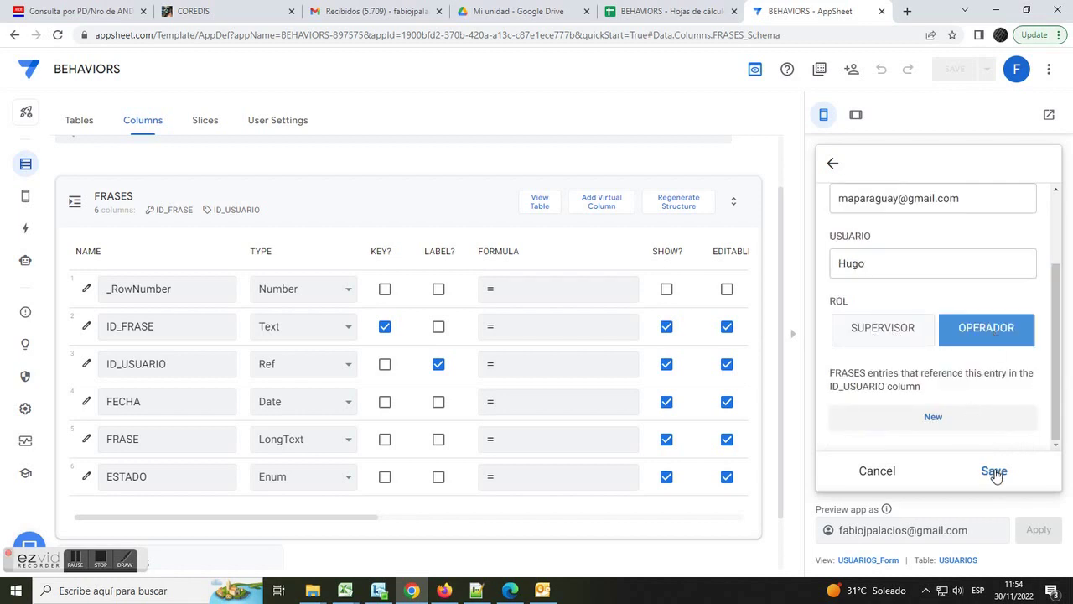
left_click(994, 472)
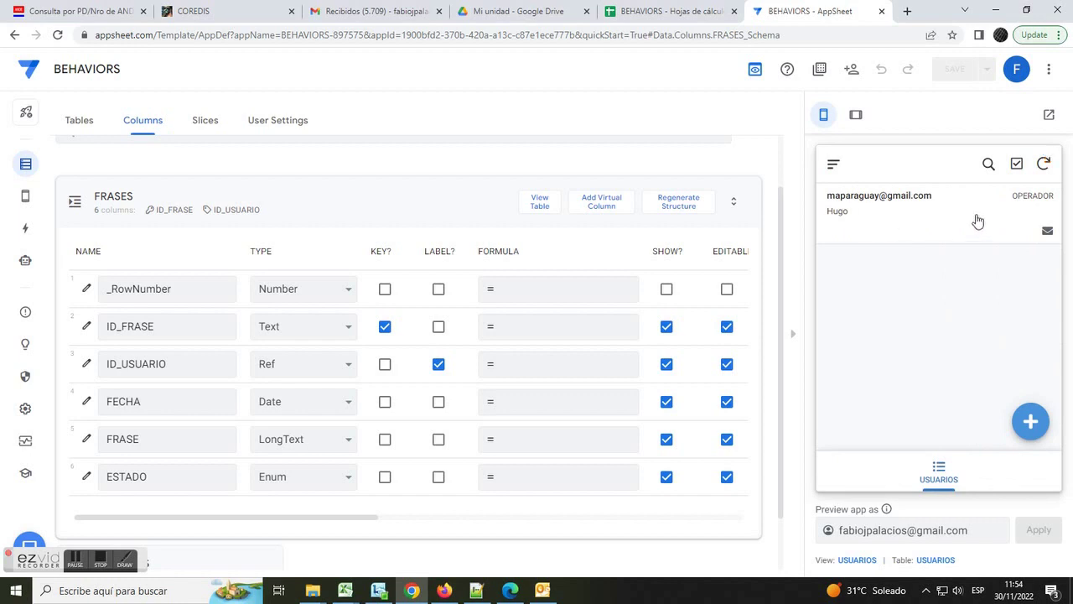
- Check the synced user row in the USUARIOS sheet and widen column B to fit the e-mail
left_click(662, 11)
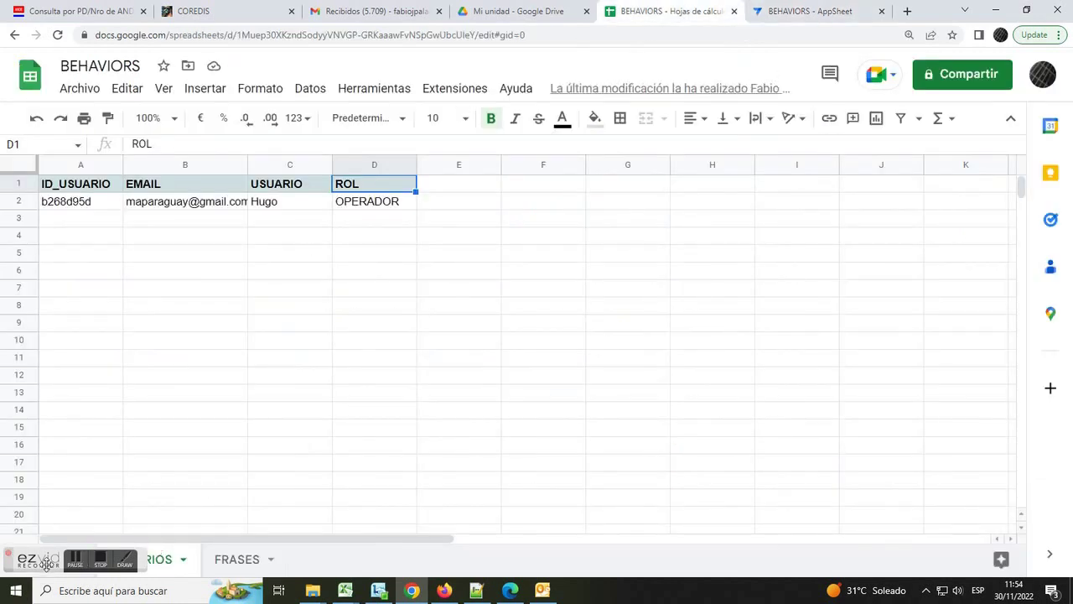
left_click_drag(46, 561, 526, 455)
left_click(256, 202)
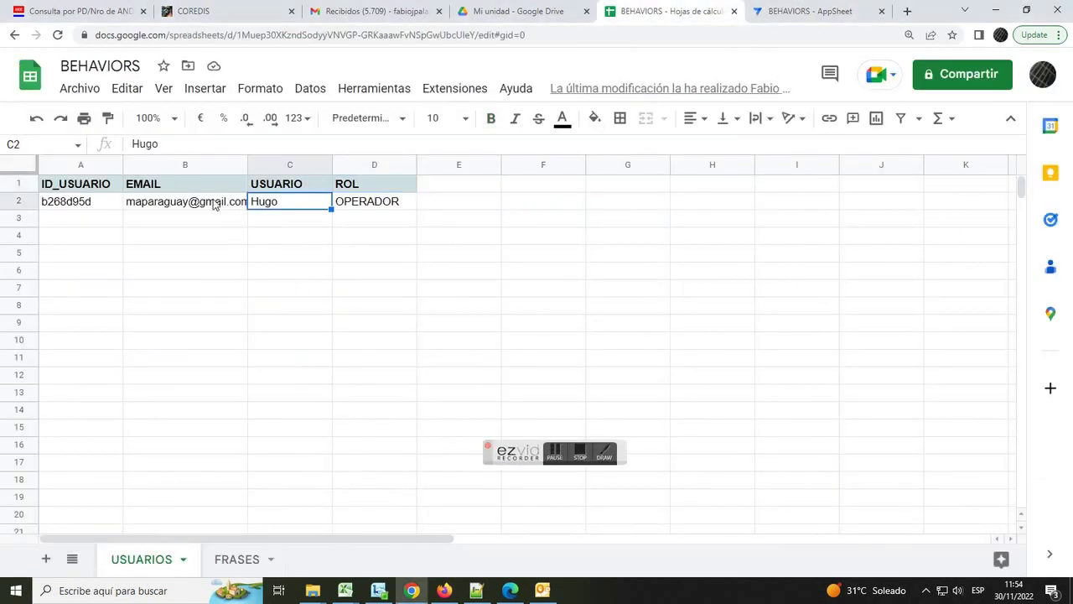
left_click(217, 205)
double_click(246, 169)
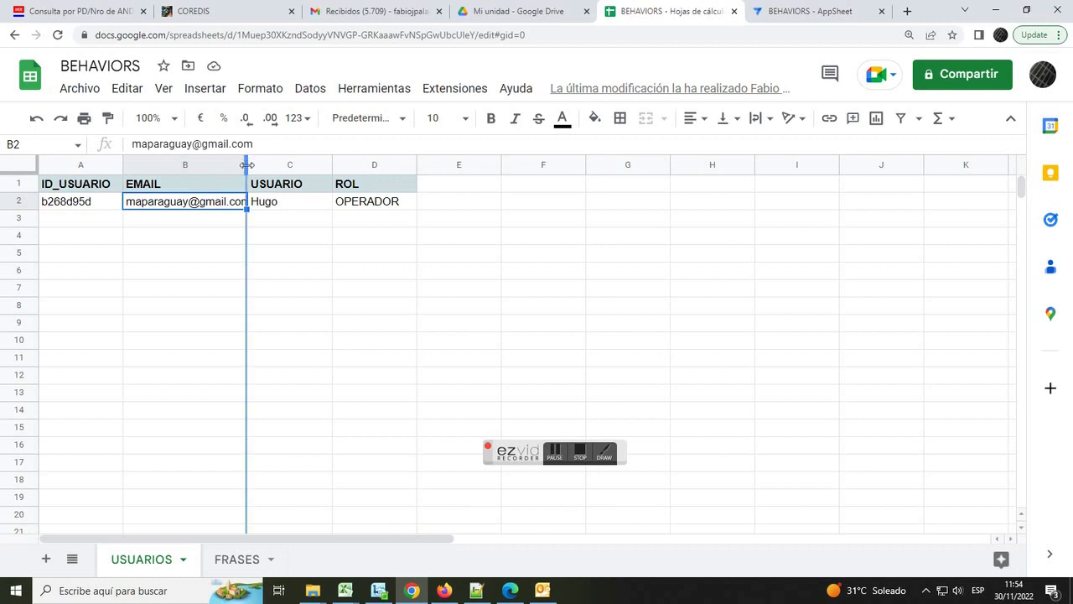
left_click(246, 566)
left_click(158, 565)
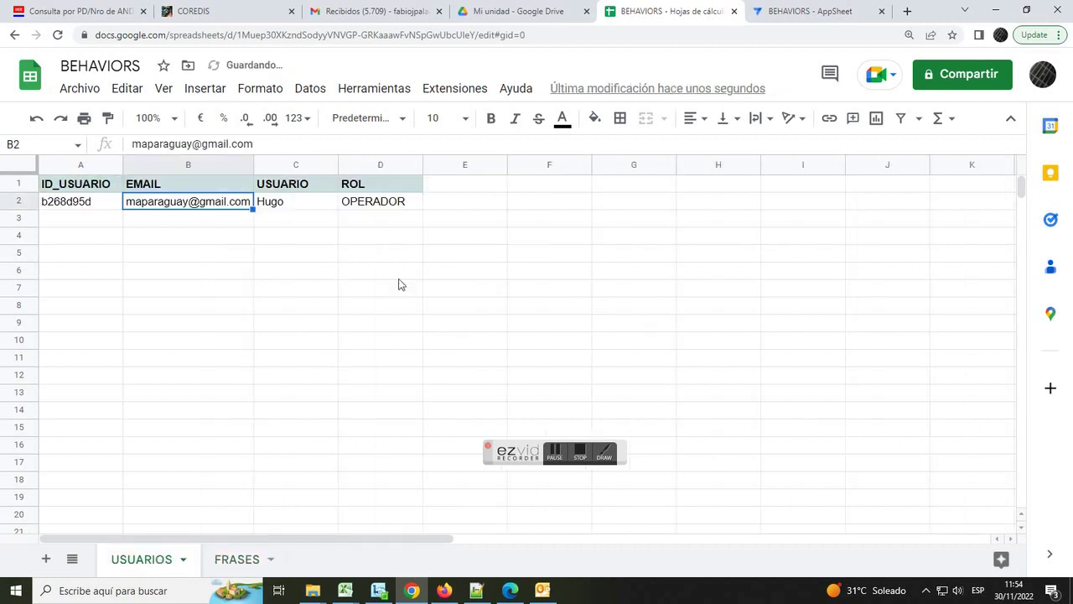
left_click(803, 18)
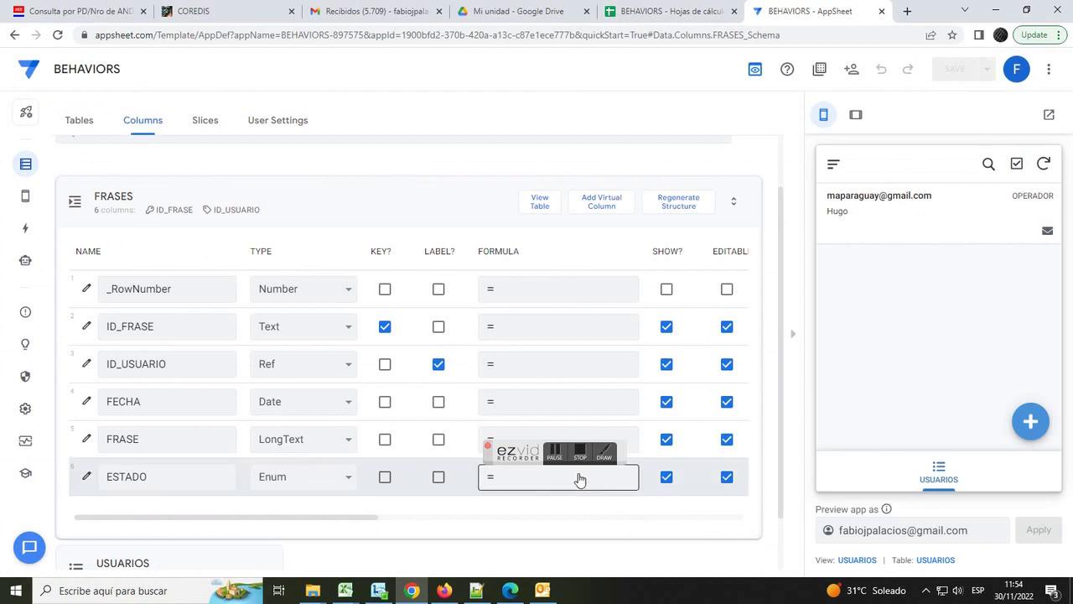
- Invite the operator's e-mail account to BEHAVIORS, pass reCAPTCHA, send, and dismiss the survey
left_click_drag(523, 457, 228, 528)
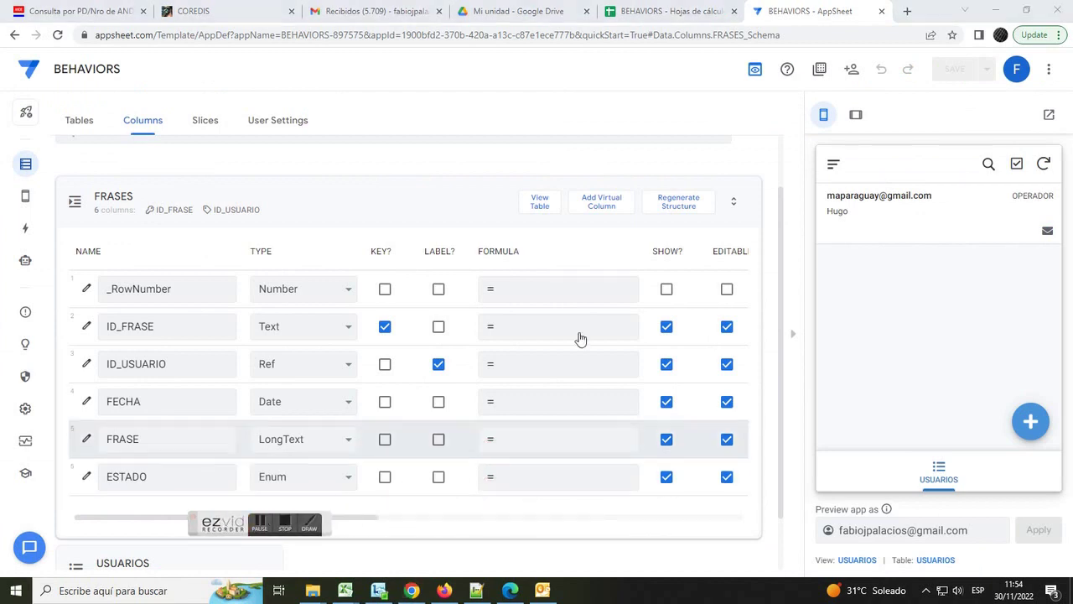
left_click(854, 70)
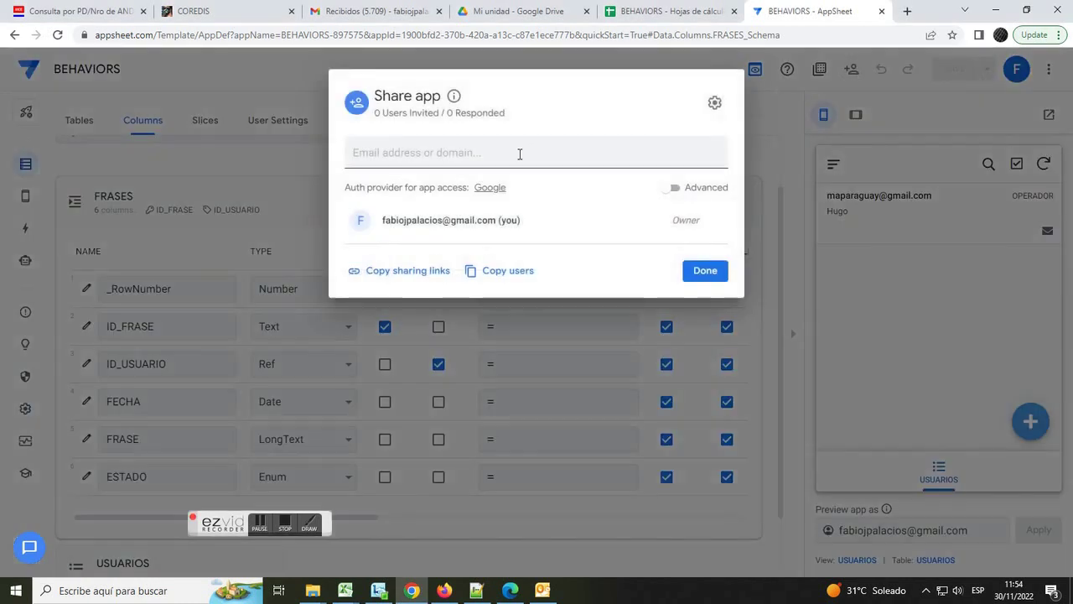
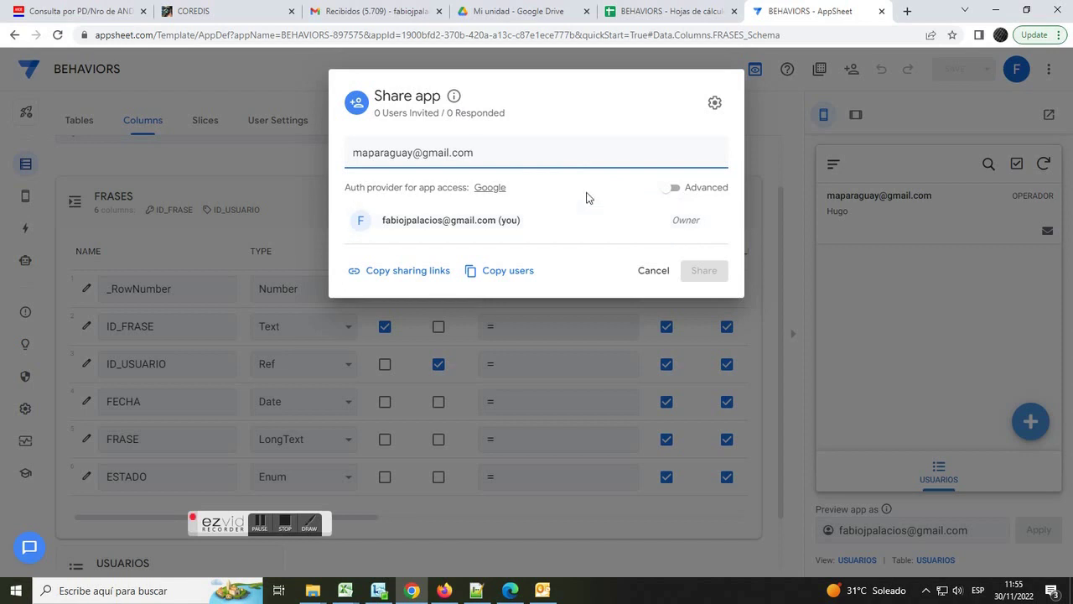
key("Return")
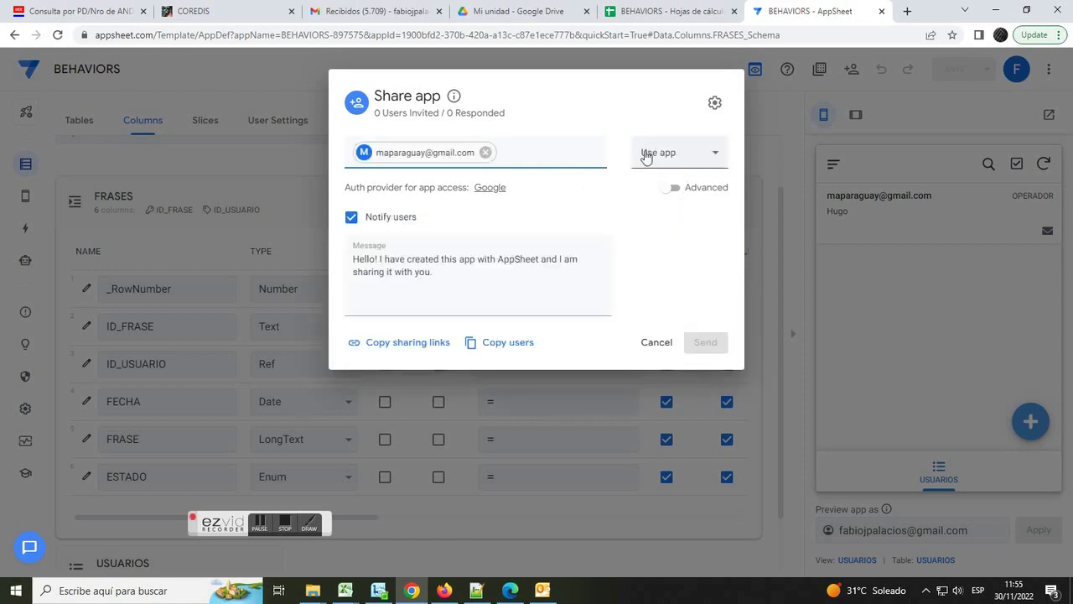
left_click(641, 251)
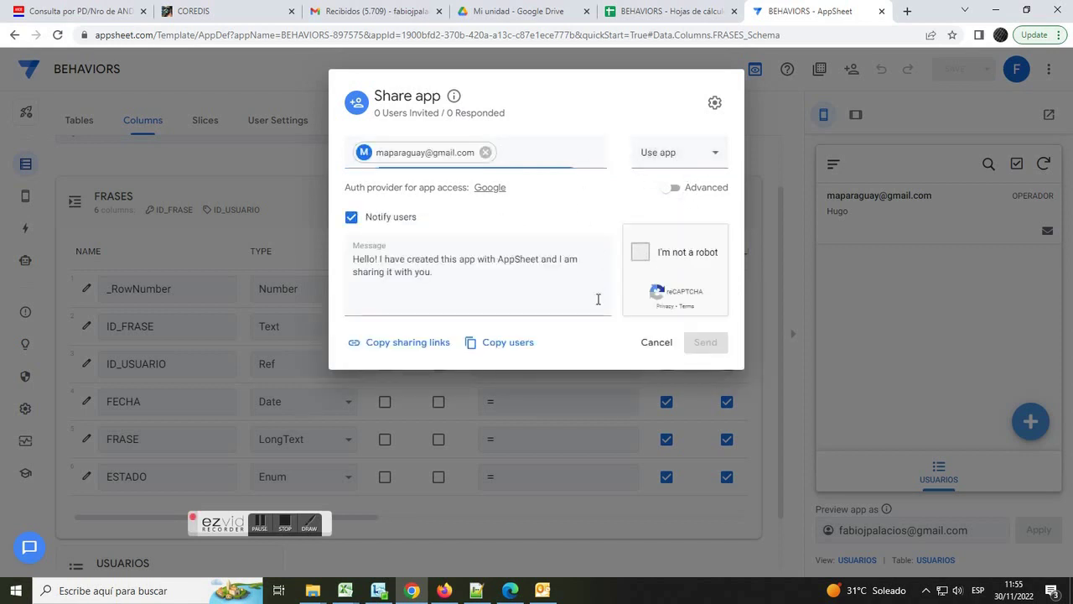
left_click(704, 345)
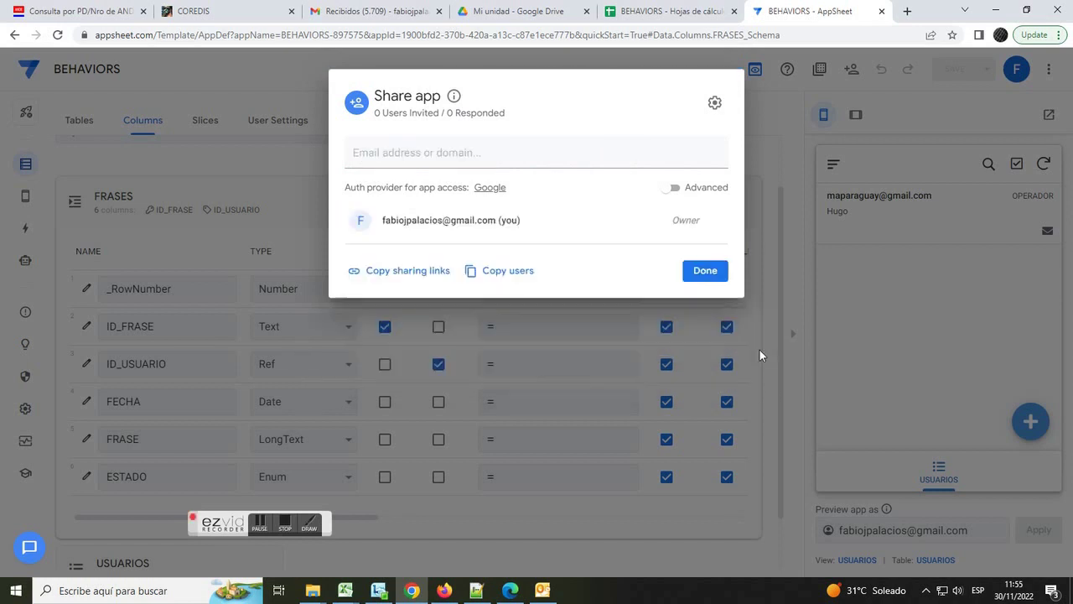
left_click(708, 308)
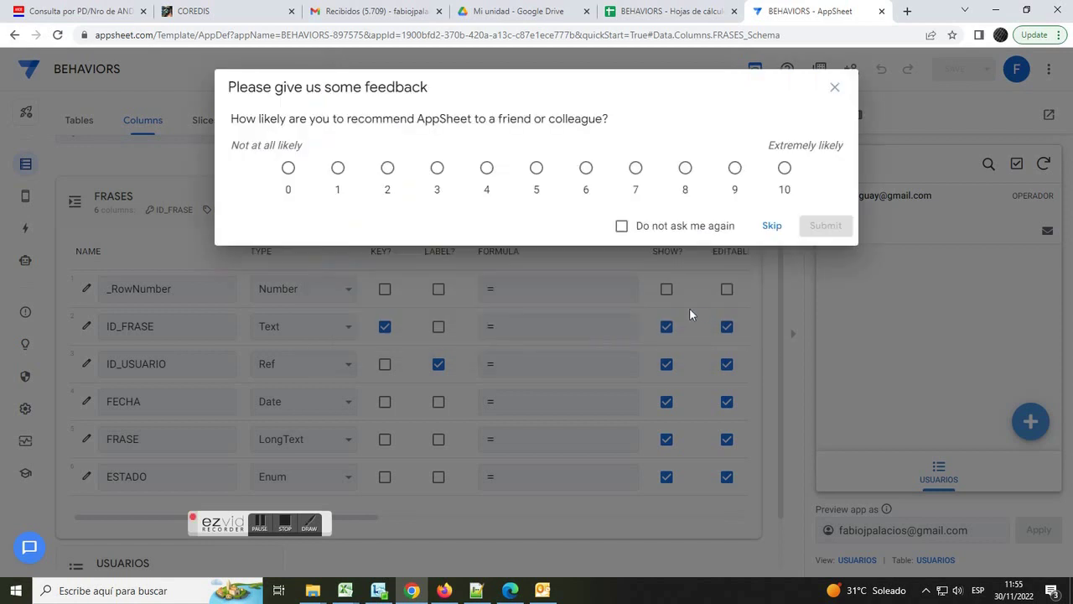
left_click(834, 87)
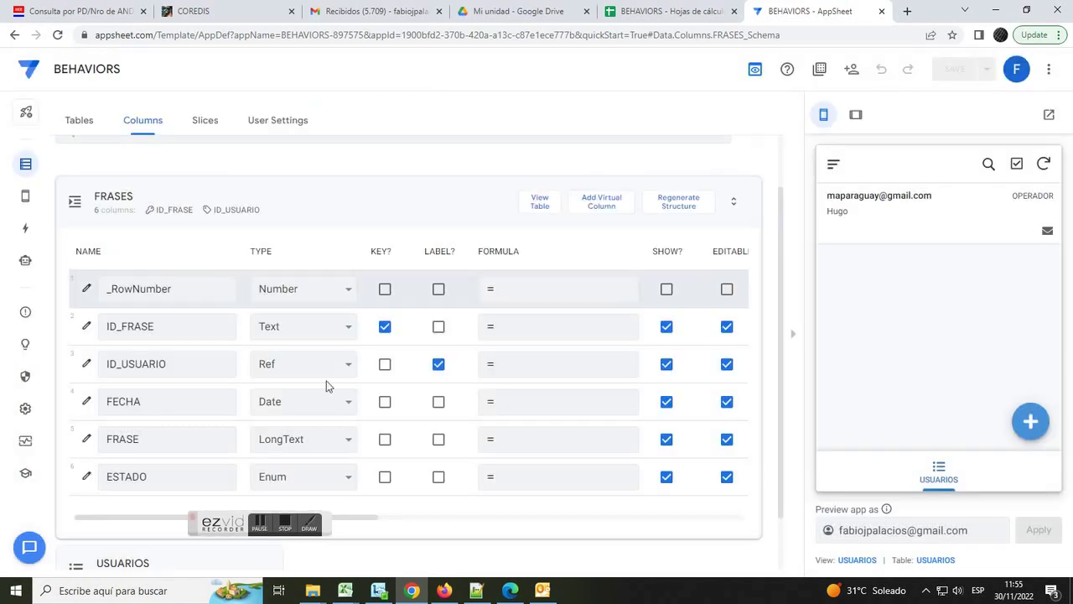
left_click(285, 526)
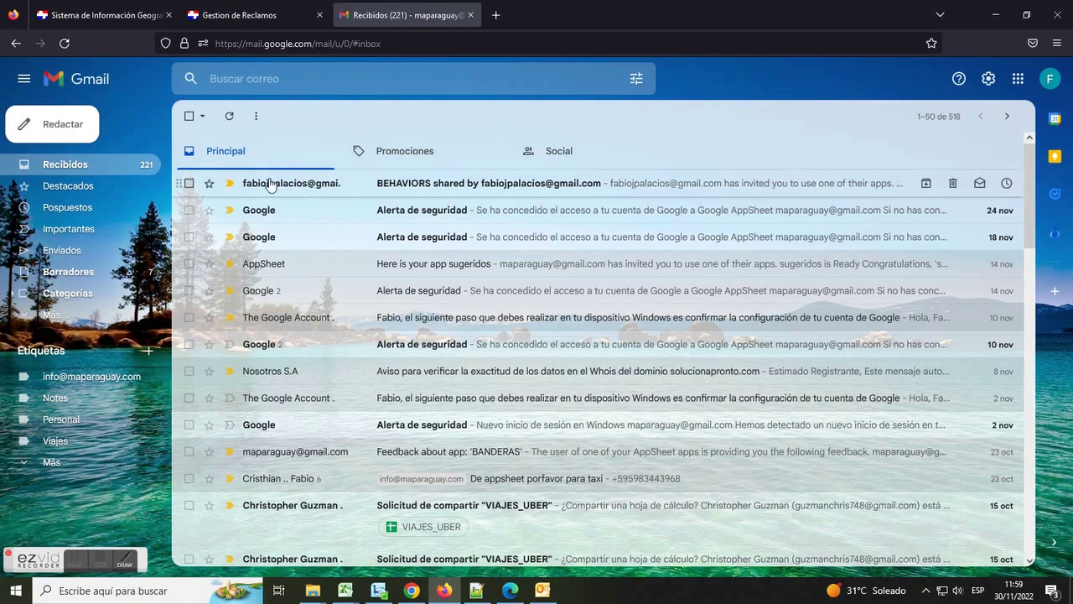
- Open the BEHAVIORS invitation email, launch the app in the browser, and view the operator's record
left_click(288, 185)
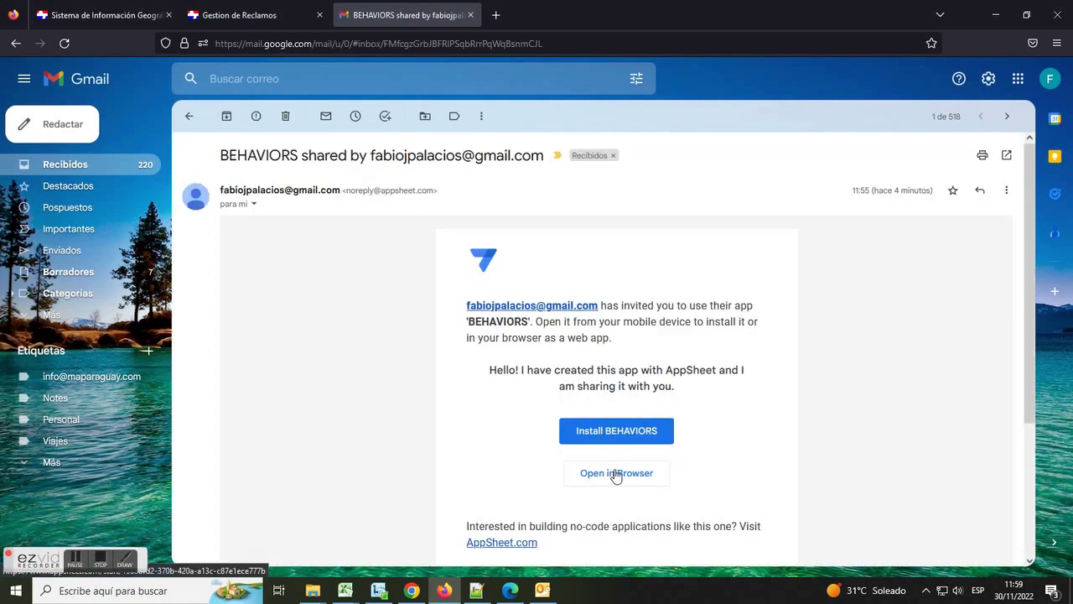
left_click(616, 474)
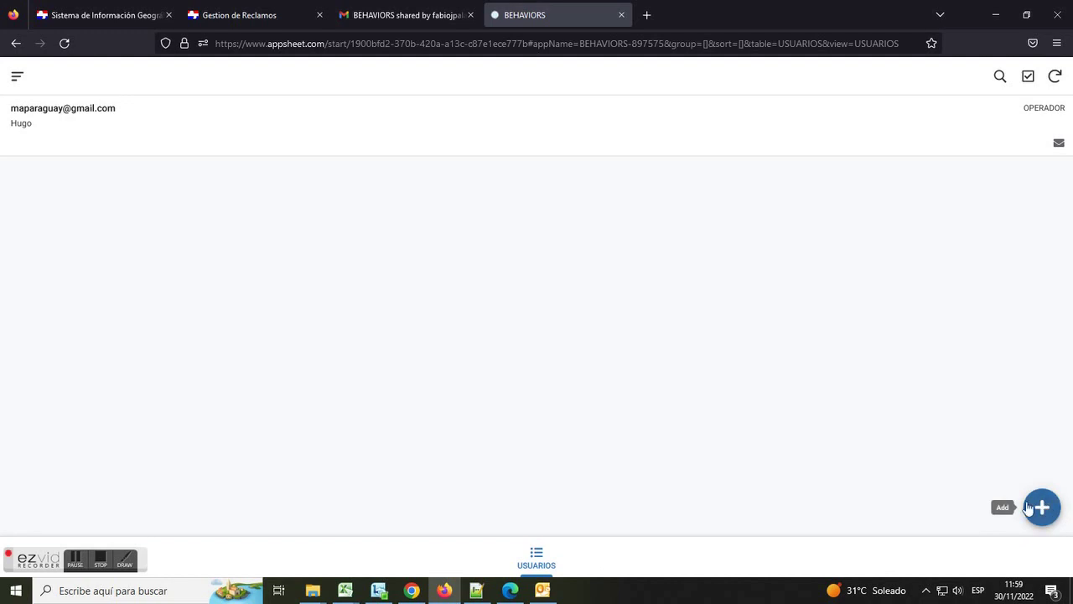
left_click(369, 137)
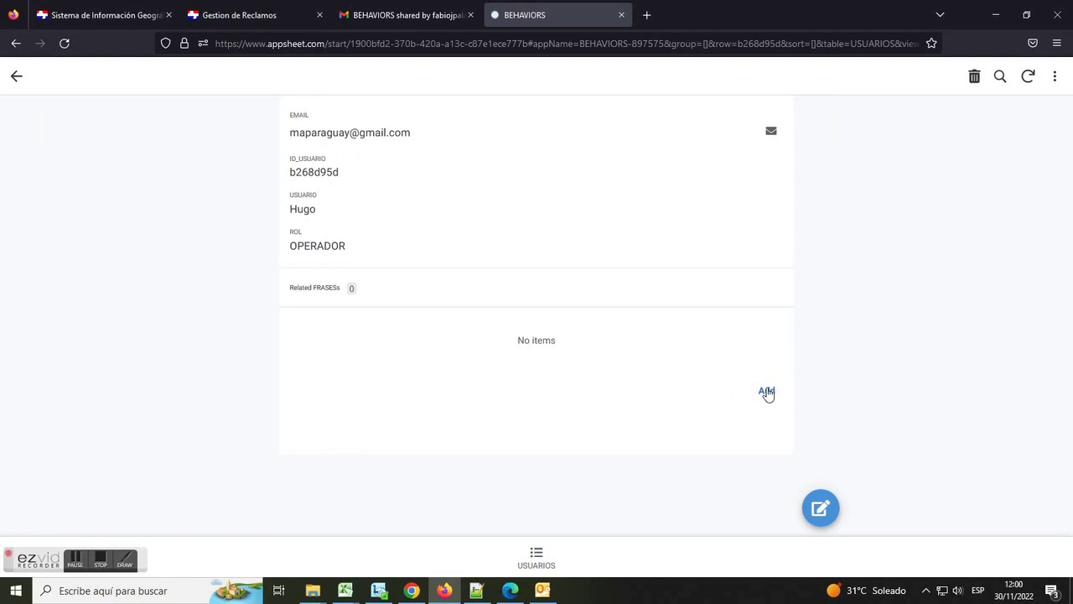
- Add the related phrase 'yO SOLO SE QUE NO CE NADA' for the operator user and save it
left_click(766, 392)
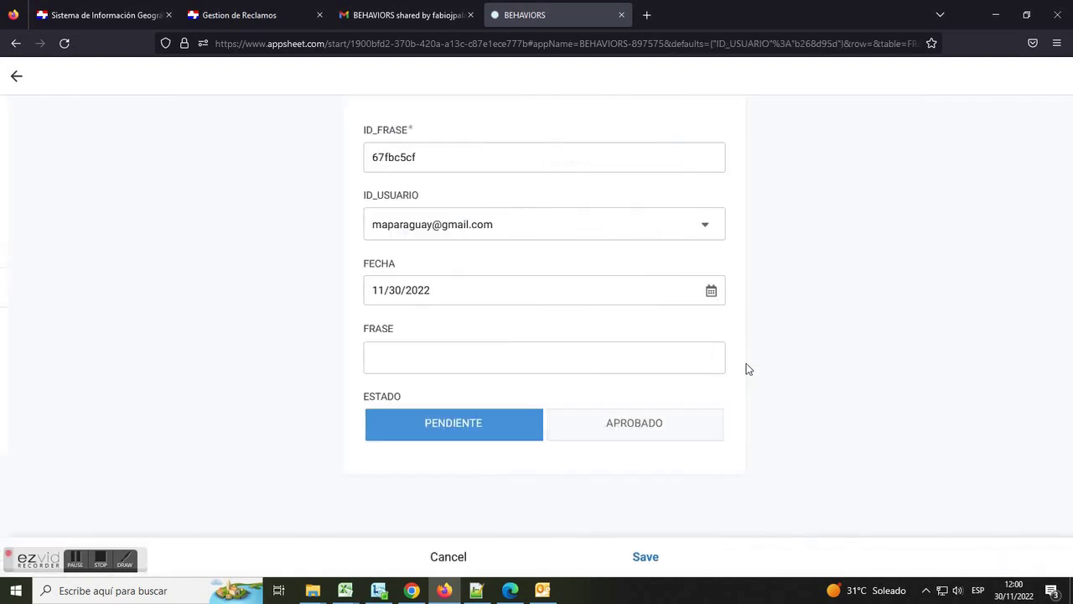
left_click(392, 356)
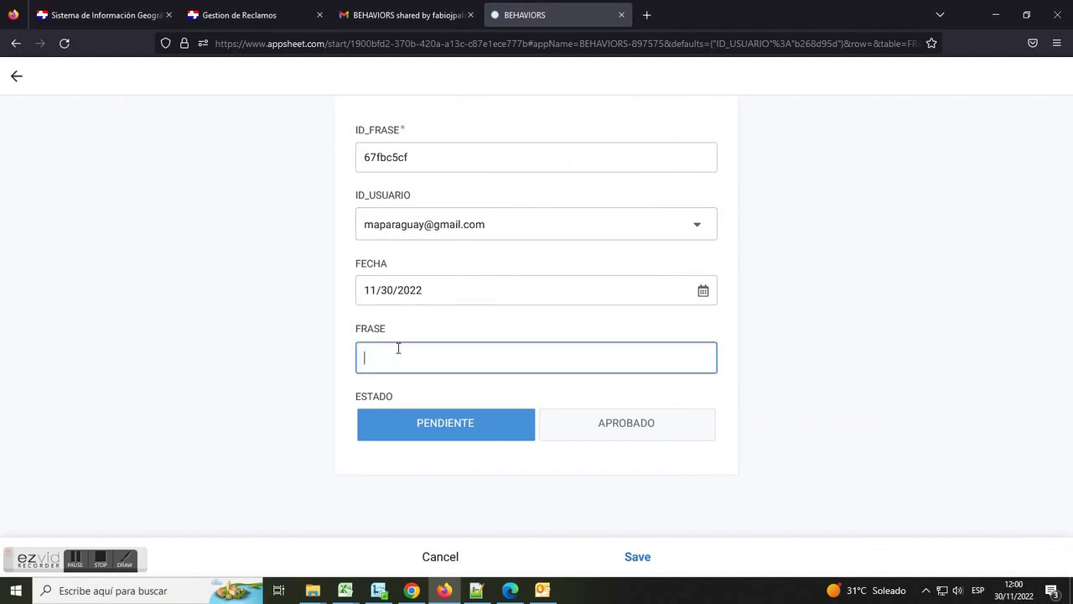
type("yO SOLO SE QUE NO CE NADA")
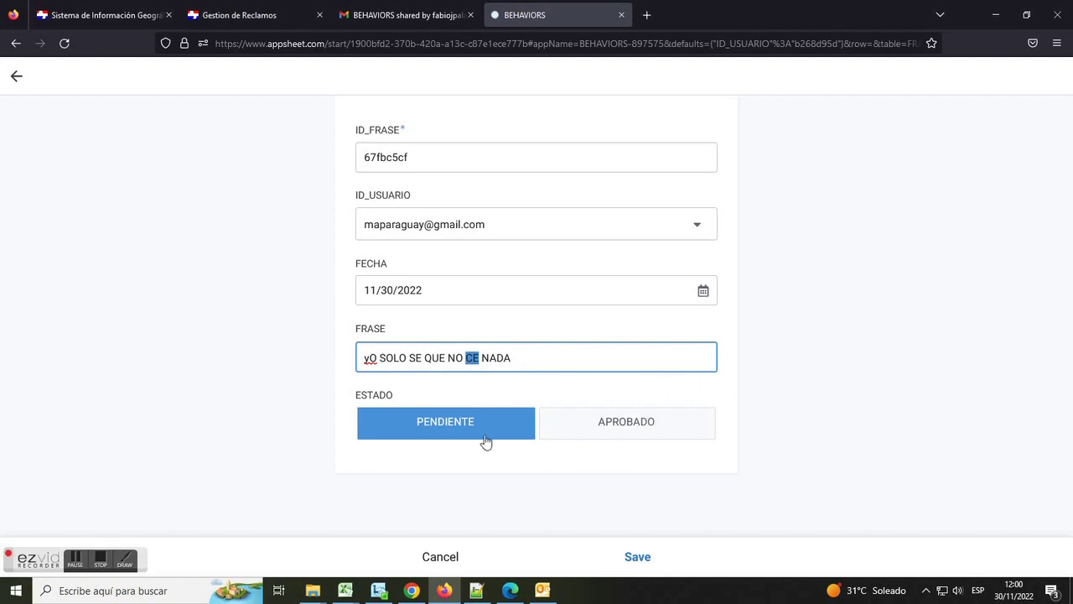
left_click(649, 565)
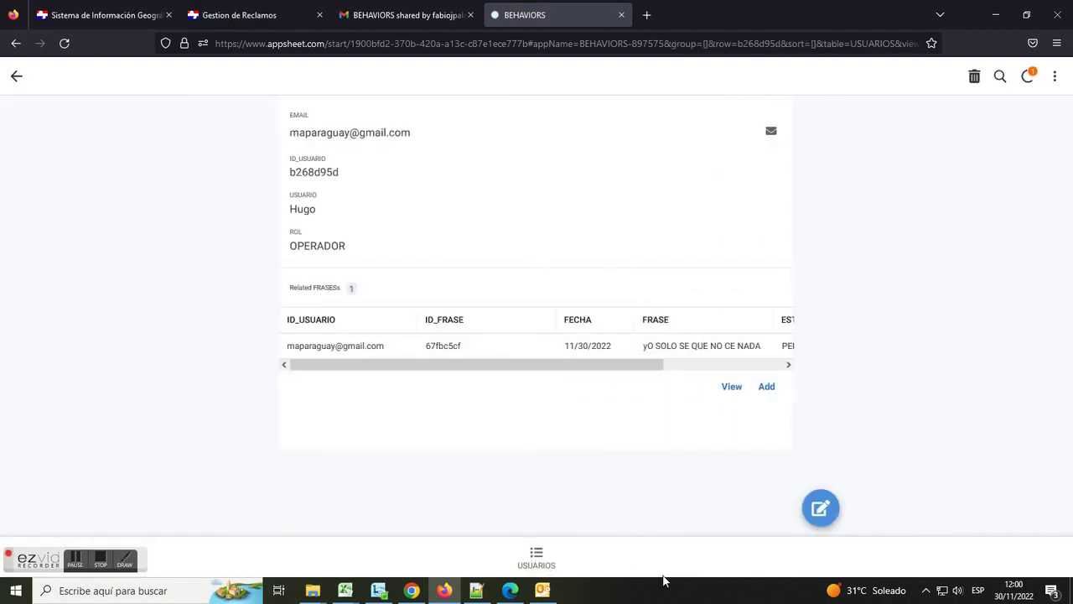
- Review the new phrase's details without changes, then bring up the BEHAVIORS spreadsheet in Chrome
left_click_drag(520, 371, 566, 382)
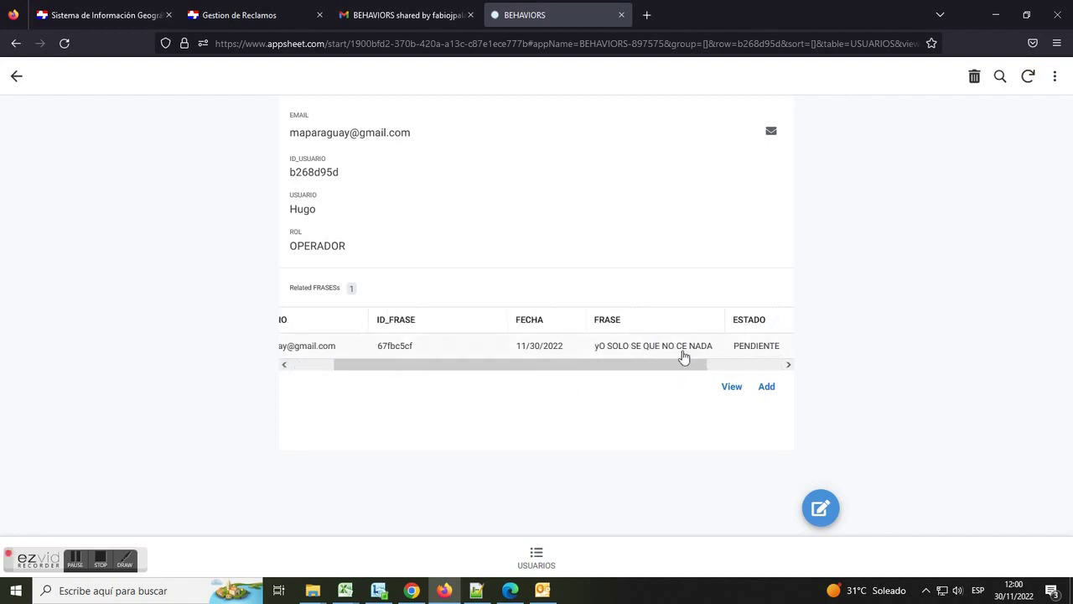
left_click(682, 352)
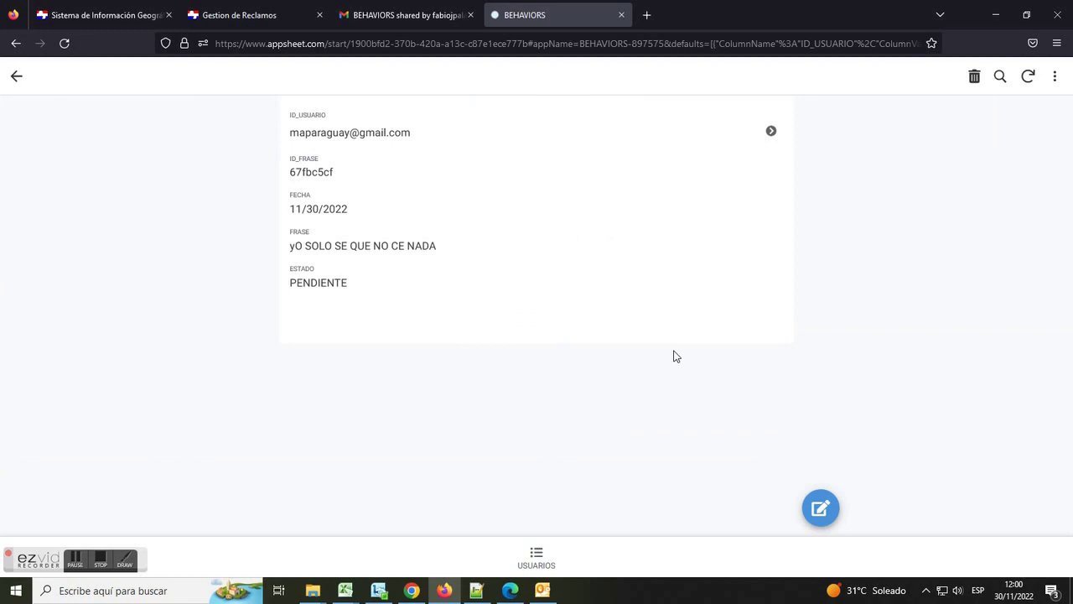
left_click(820, 507)
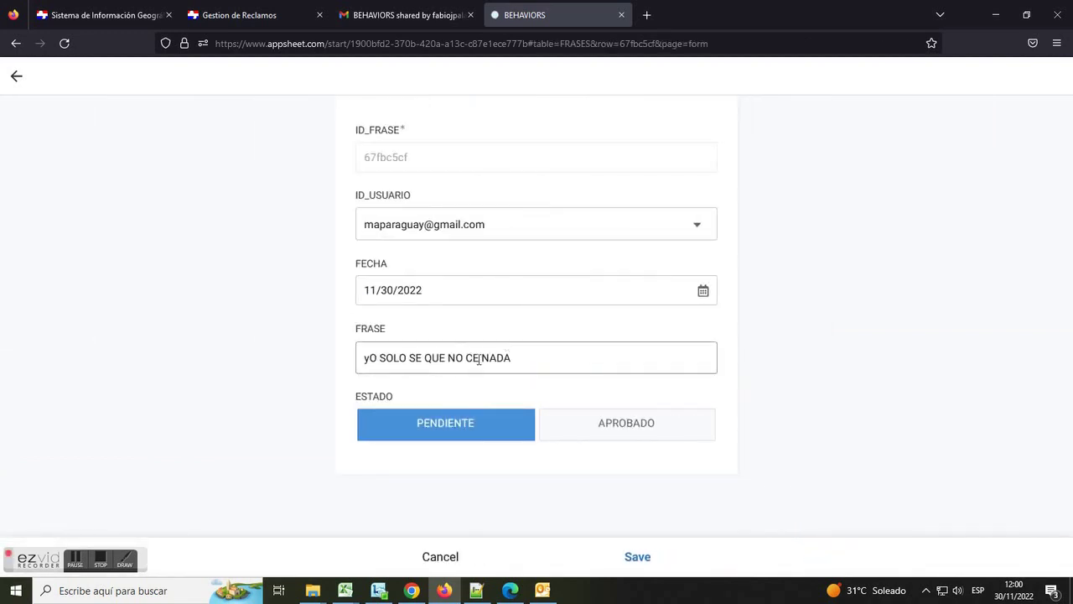
left_click(434, 557)
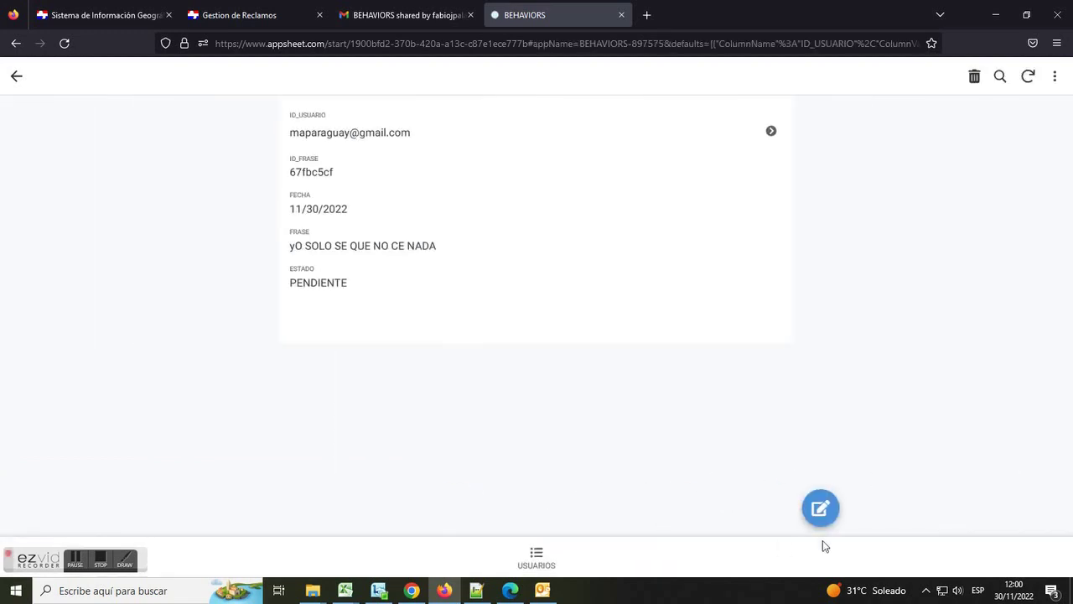
left_click(535, 558)
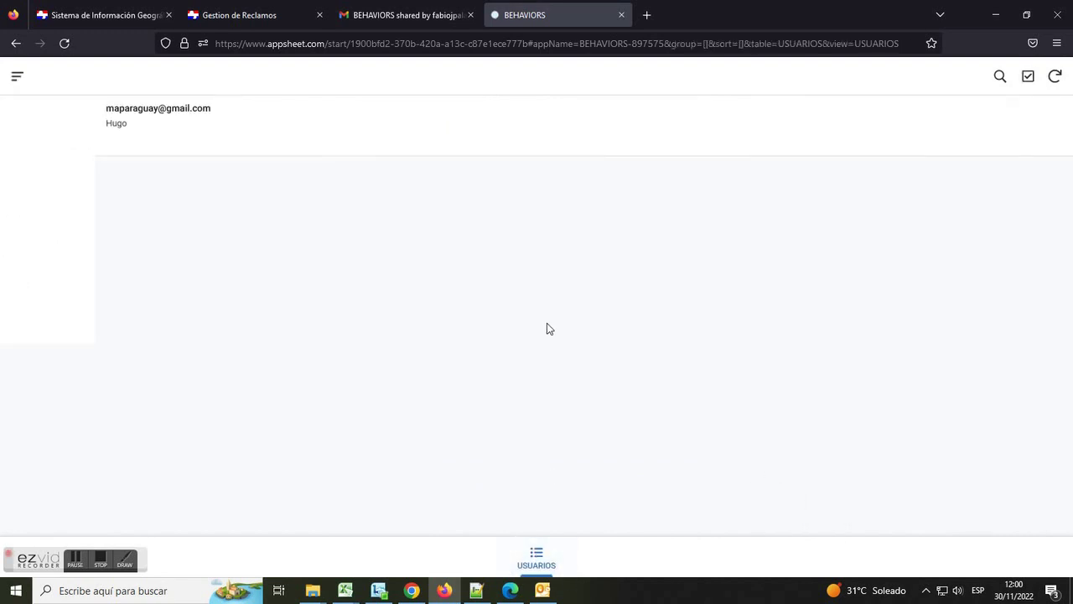
left_click(531, 148)
left_click_drag(617, 374, 747, 377)
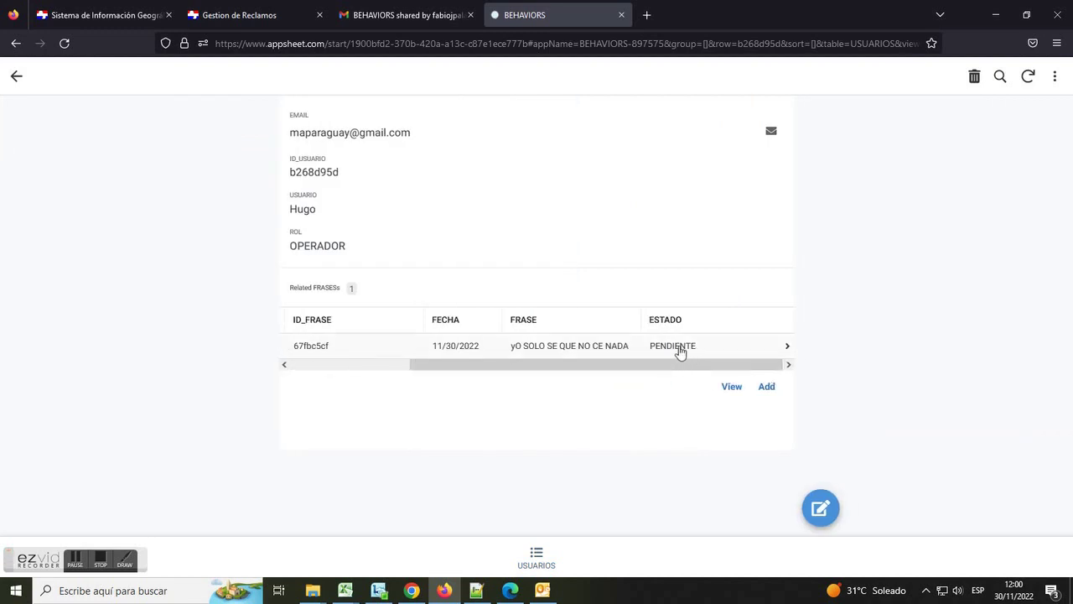
left_click(417, 591)
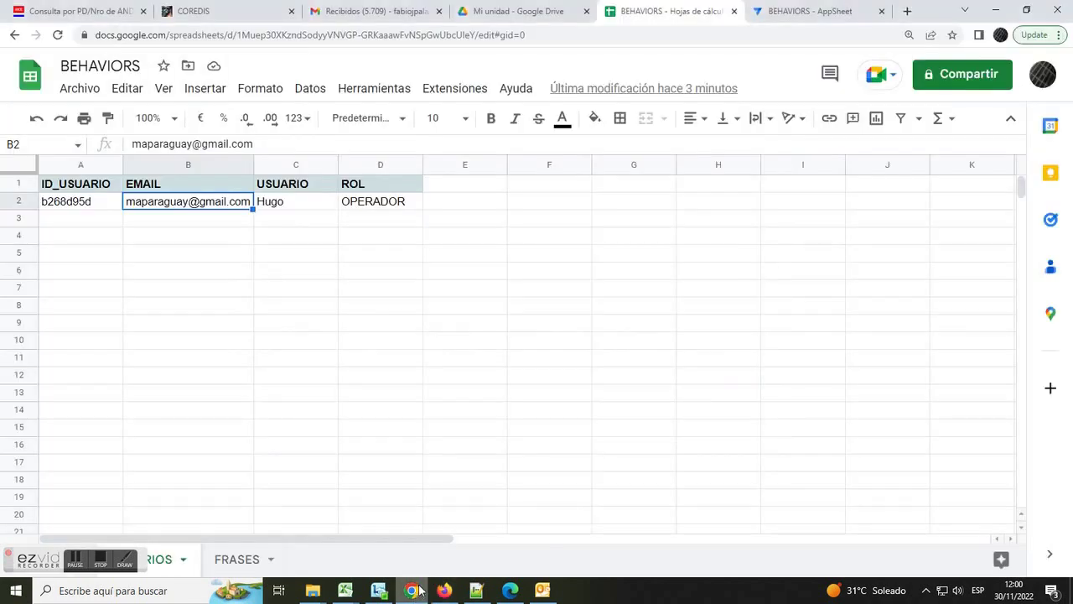
- Sort the FRASES_Inline view descending so the newest phrases appear first
left_click(759, 12)
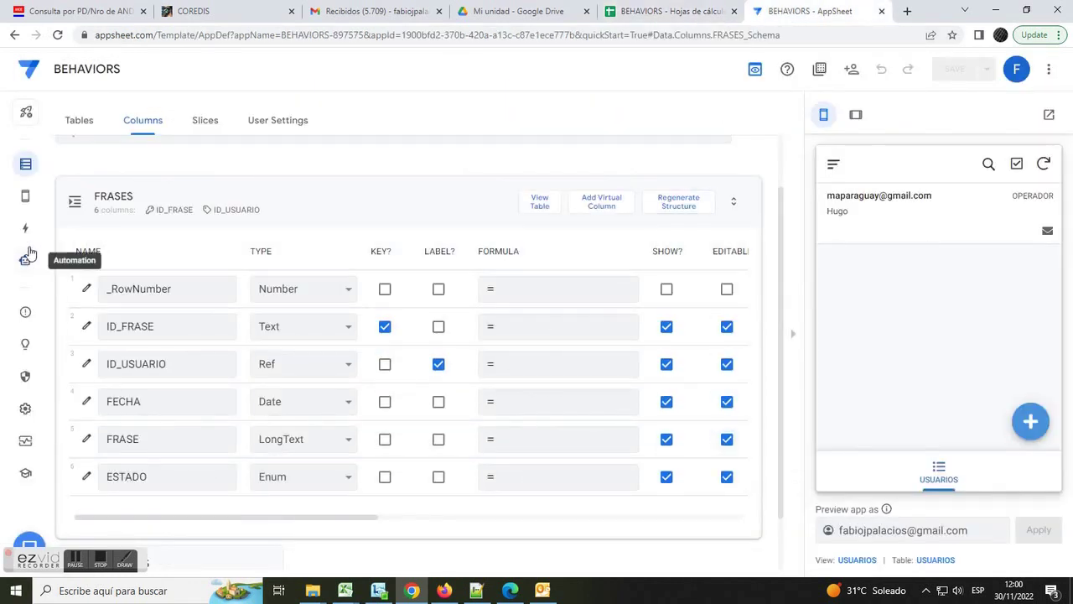
left_click(28, 201)
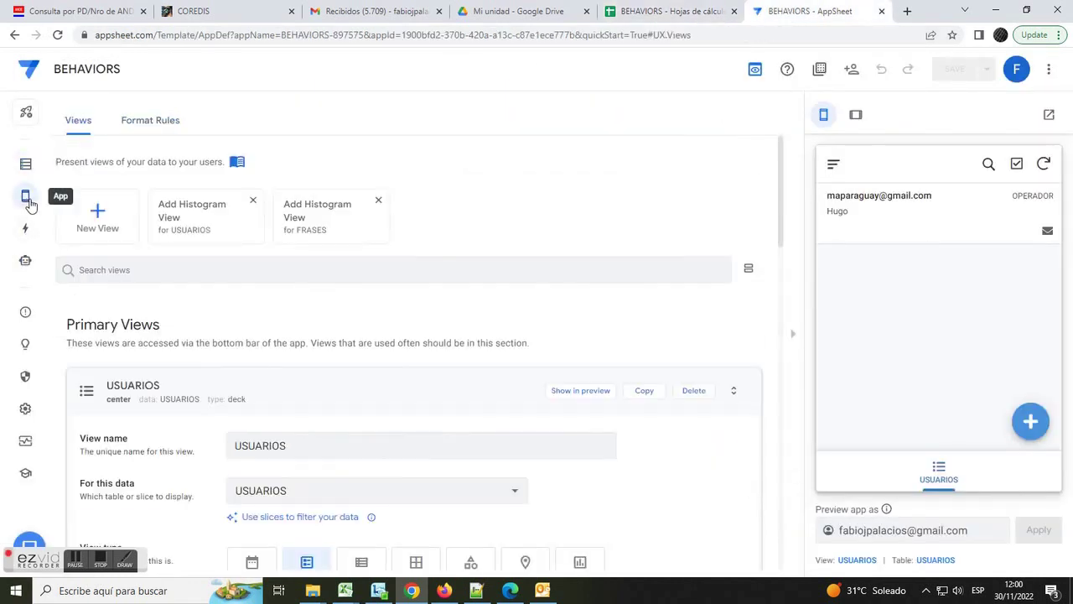
left_click(343, 384)
scroll(328, 408, "down", 2)
left_click(170, 444)
scroll(553, 402, "down", 3)
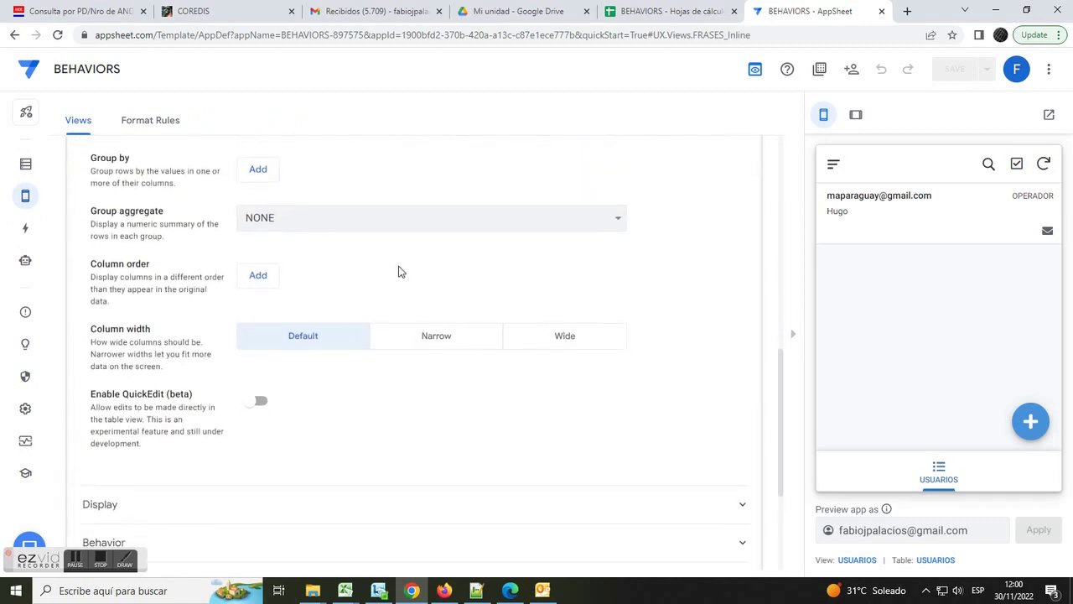
scroll(378, 256, "down", 1)
scroll(369, 247, "up", 2)
scroll(372, 248, "down", 1)
scroll(352, 237, "up", 3)
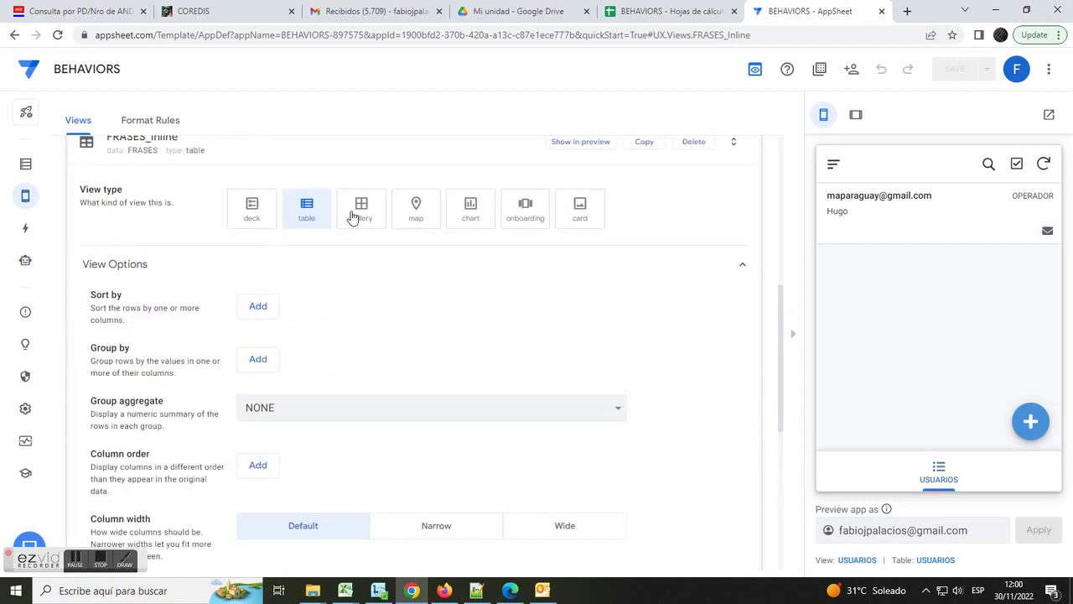
left_click(262, 309)
left_click(427, 306)
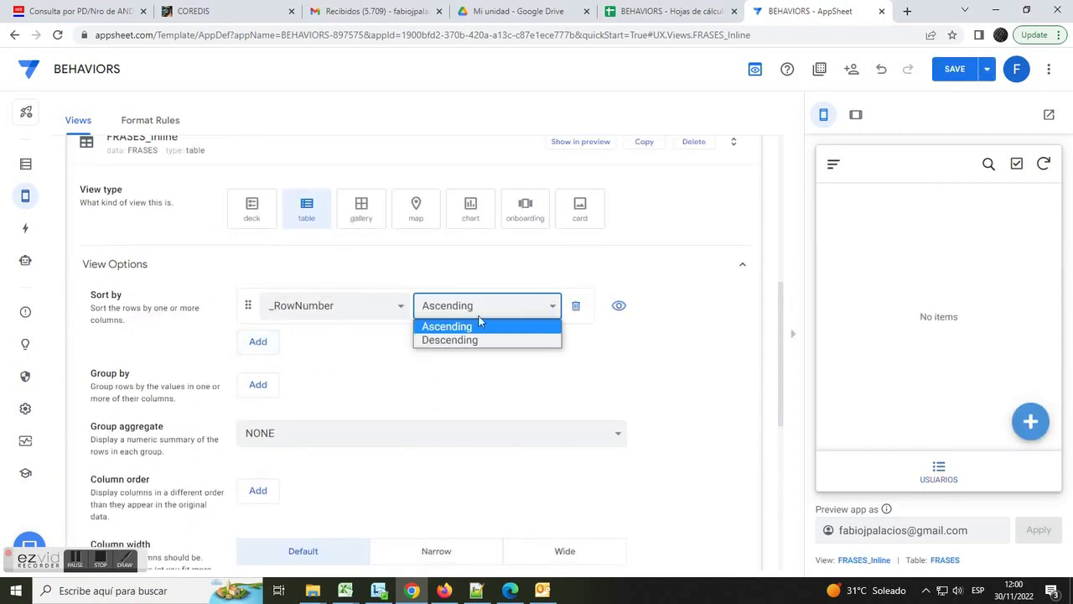
left_click(457, 340)
- Set the FRASES_Inline column order to ESTADO, FECHA, FRASE and save the app
scroll(289, 444, "down", 2)
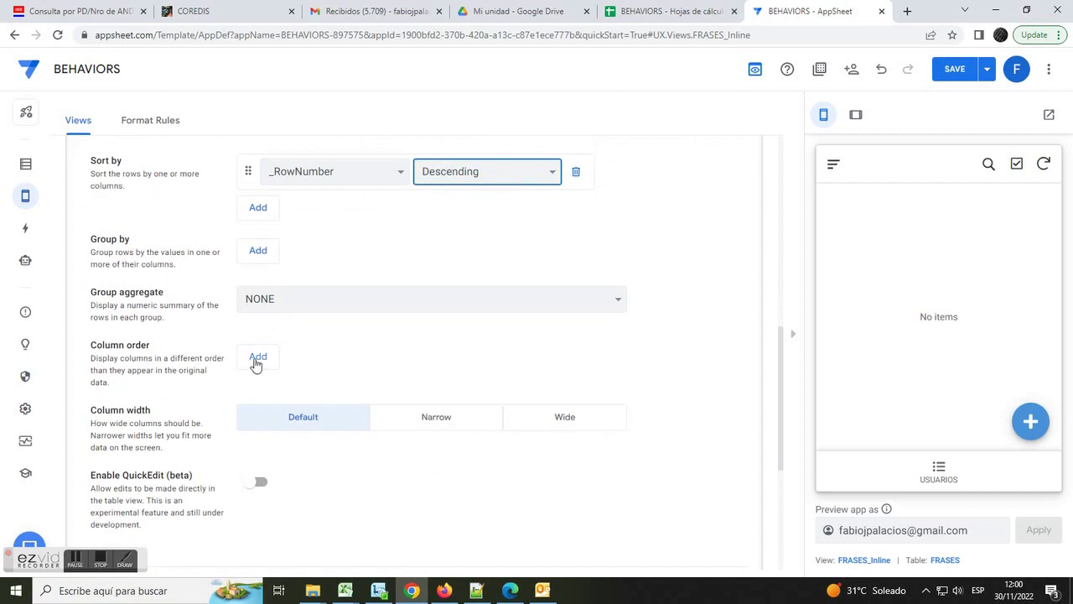
left_click(259, 358)
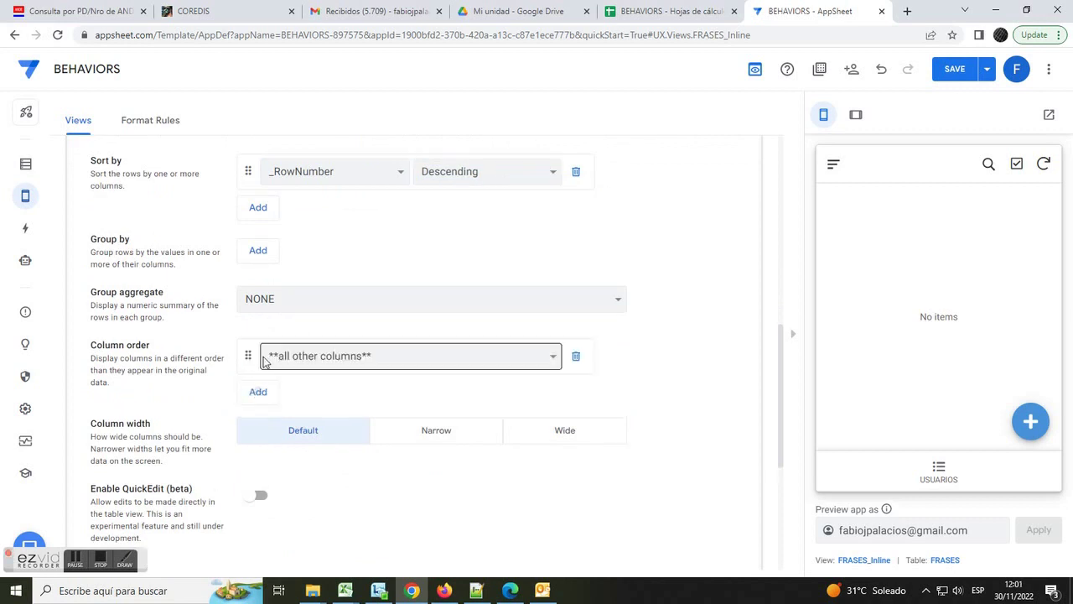
left_click(537, 362)
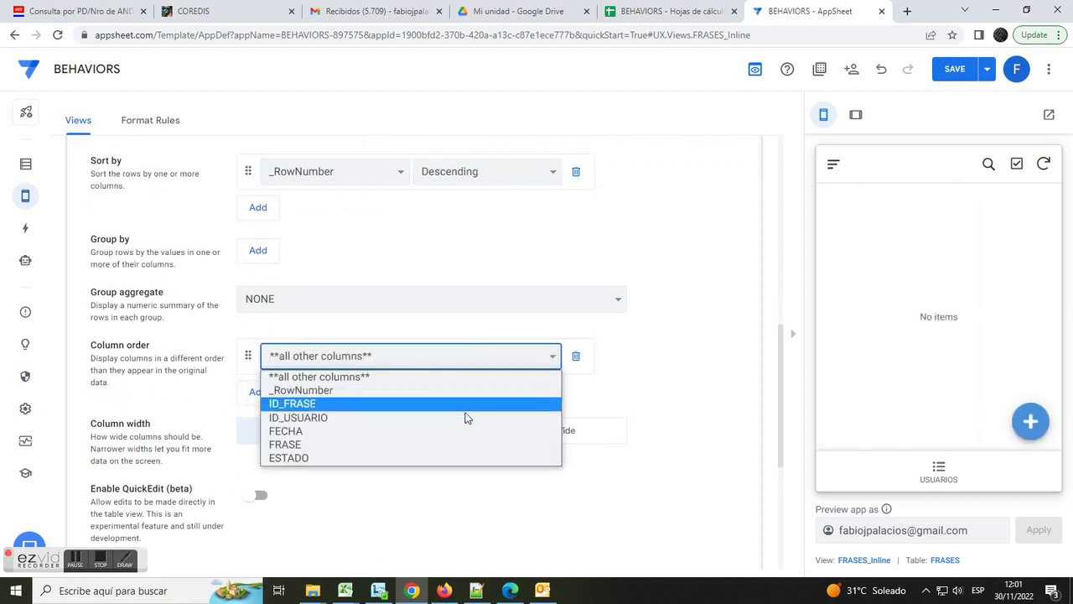
left_click(427, 458)
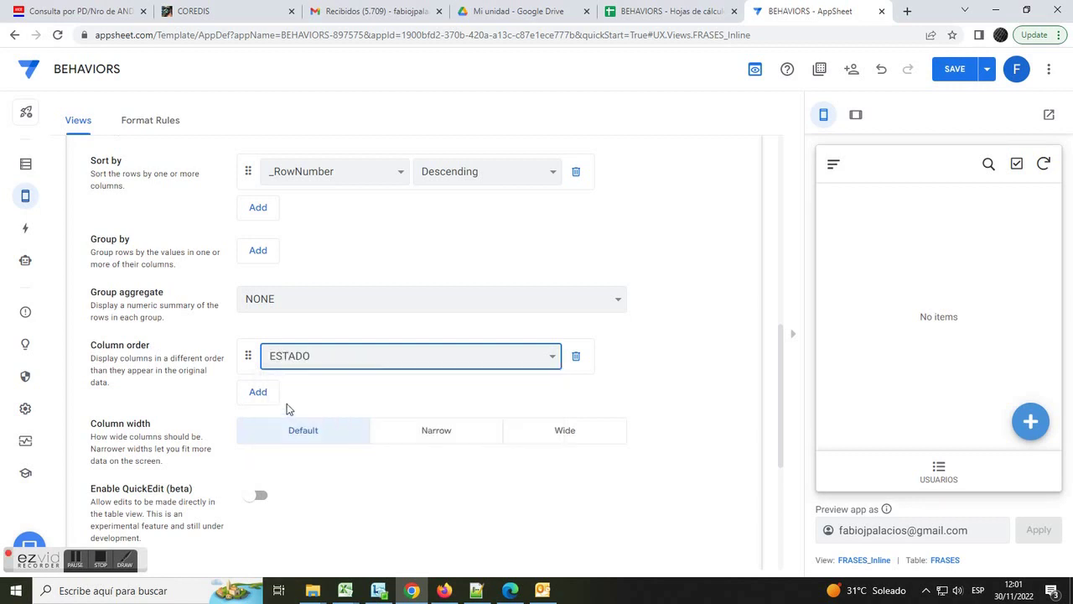
left_click(258, 390)
left_click(475, 394)
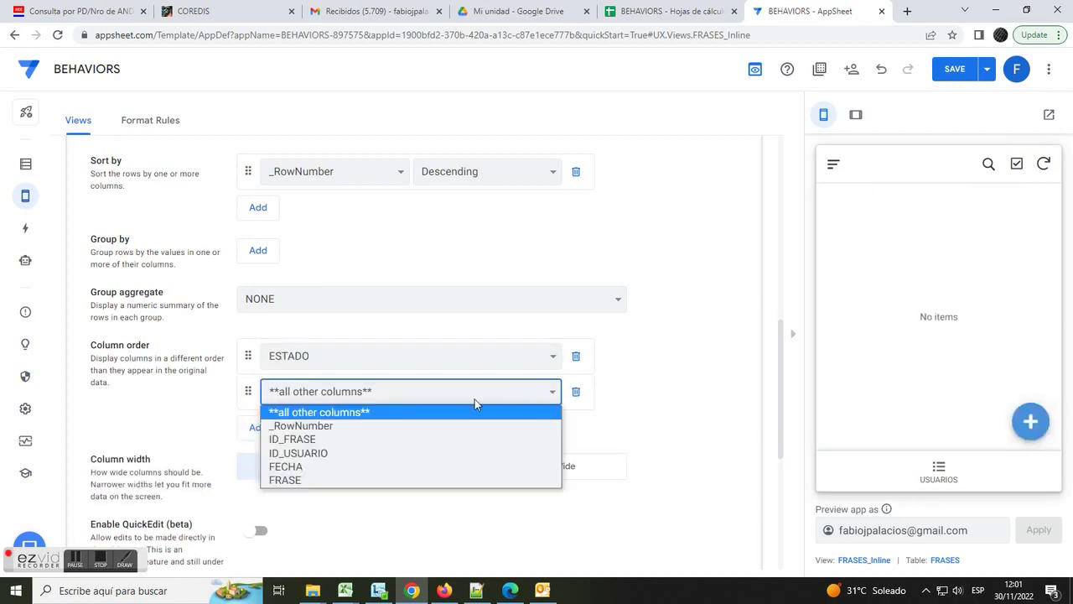
left_click(378, 467)
left_click(264, 430)
left_click(377, 435)
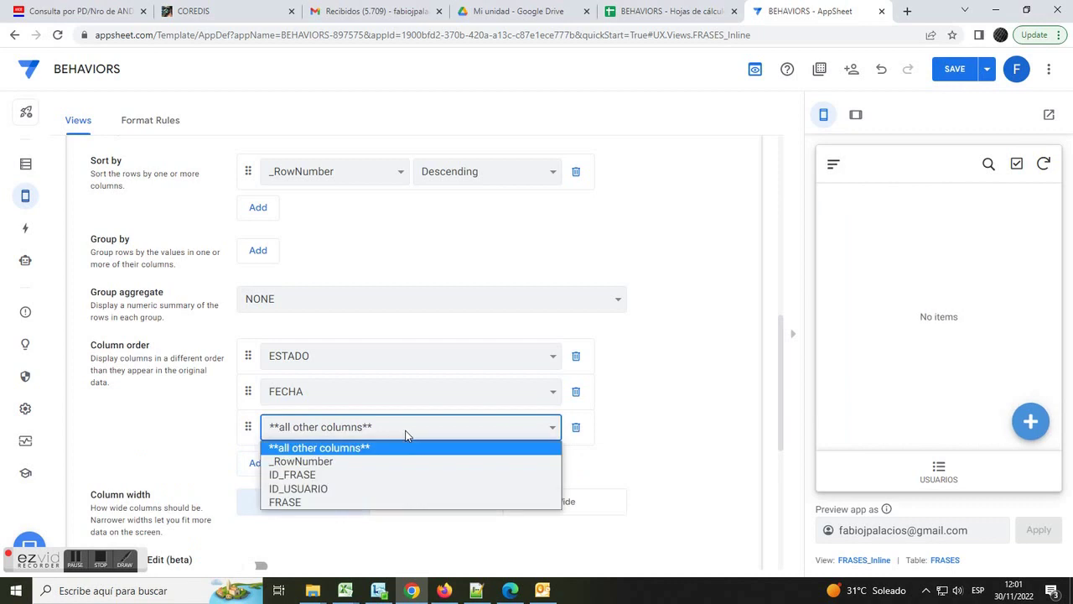
left_click(336, 501)
left_click(954, 69)
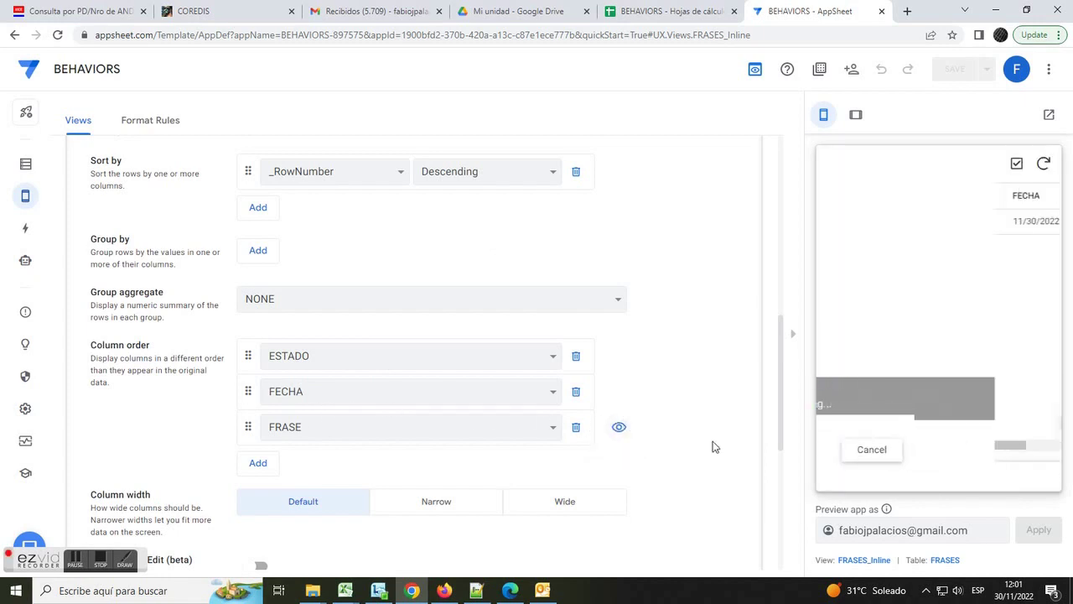
left_click(445, 590)
- Sync the running app in Firefox to load the latest changes and return to the users list
left_click(587, 47)
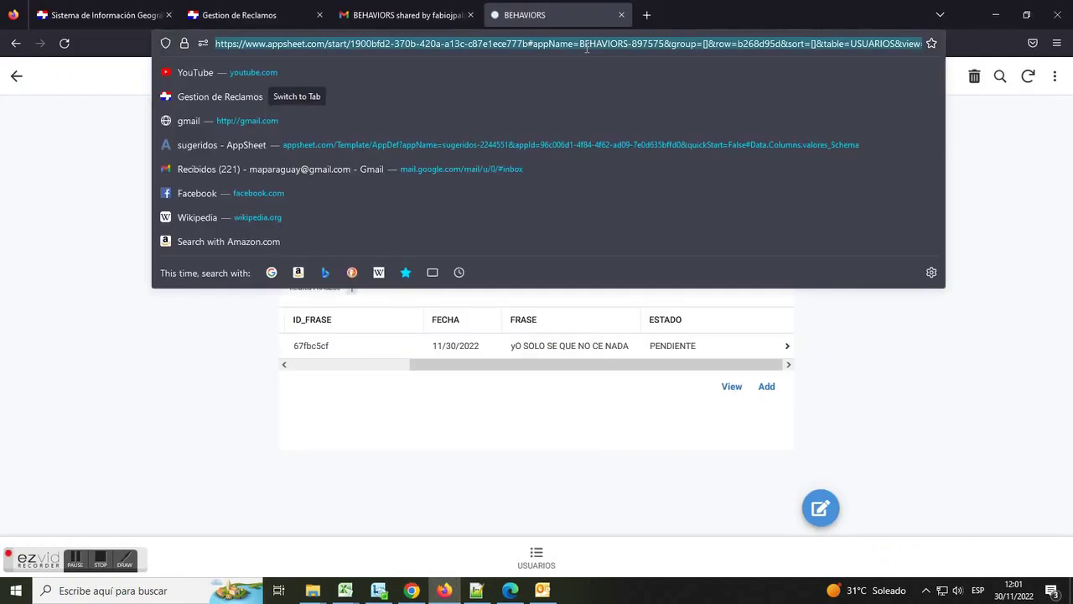
left_click(591, 49)
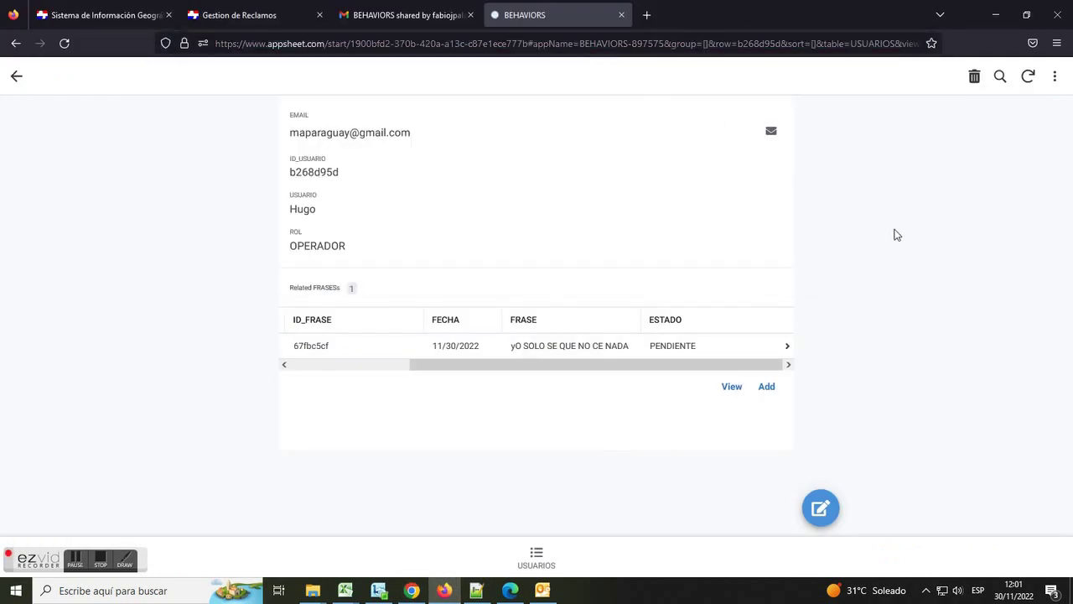
left_click(1026, 79)
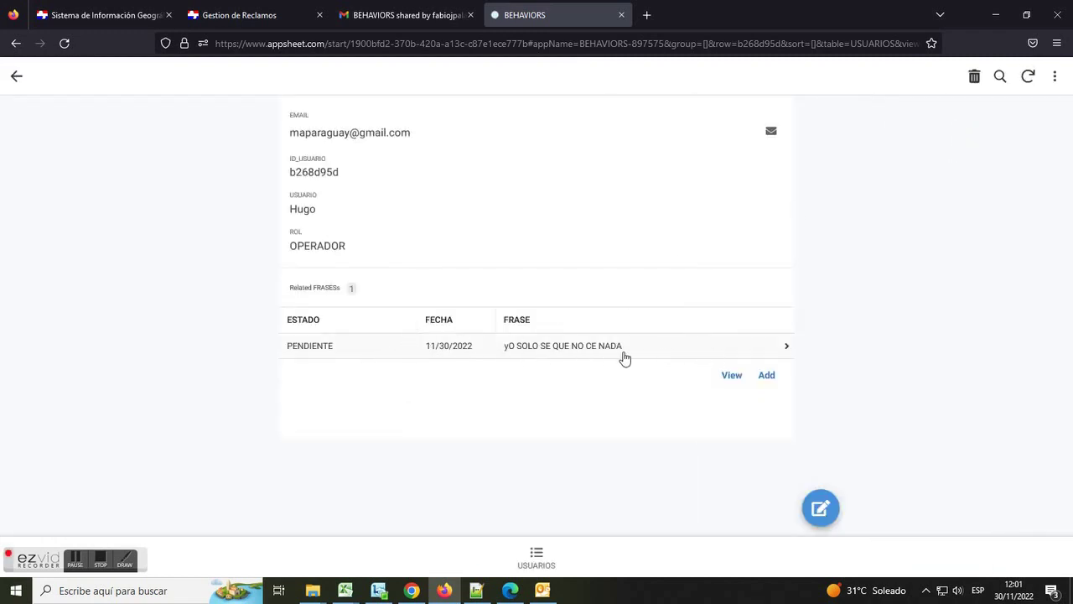
left_click(539, 554)
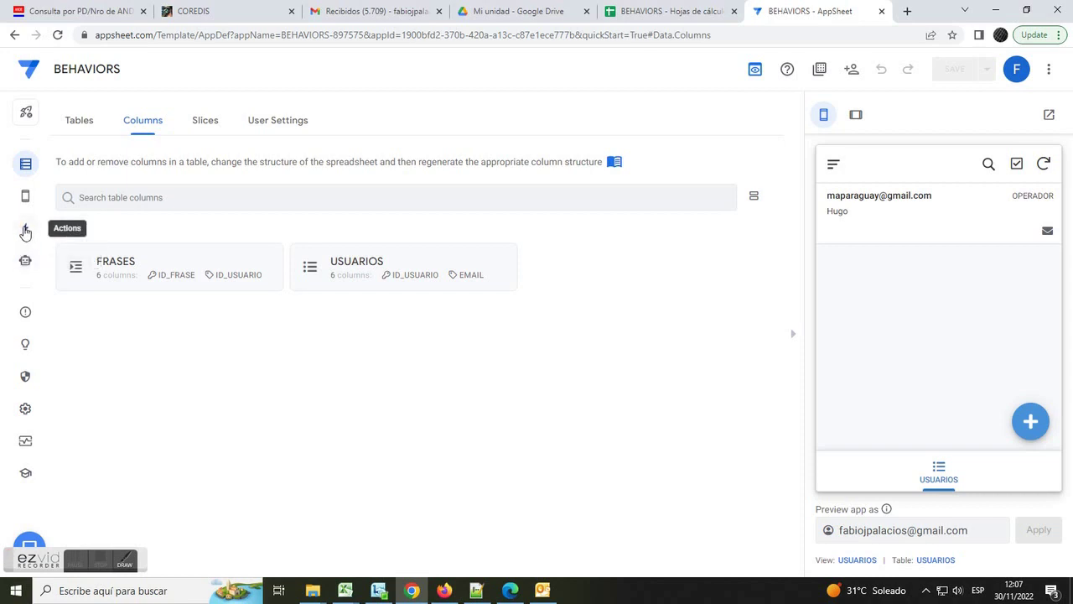
- Open the 'Only if this condition is true' expression for the FRASES Edit action
left_click(25, 230)
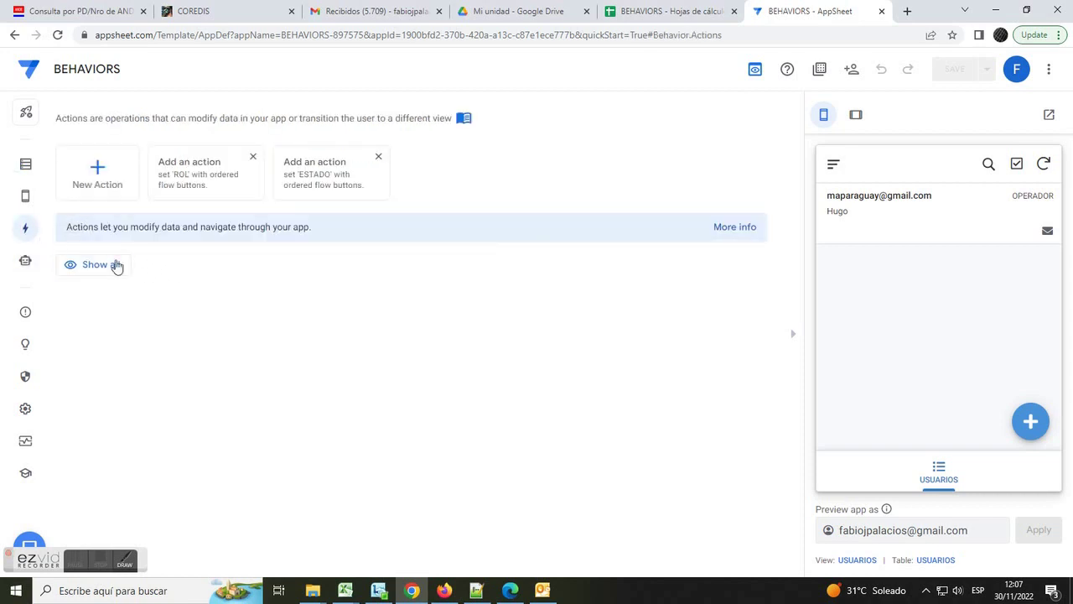
left_click(101, 265)
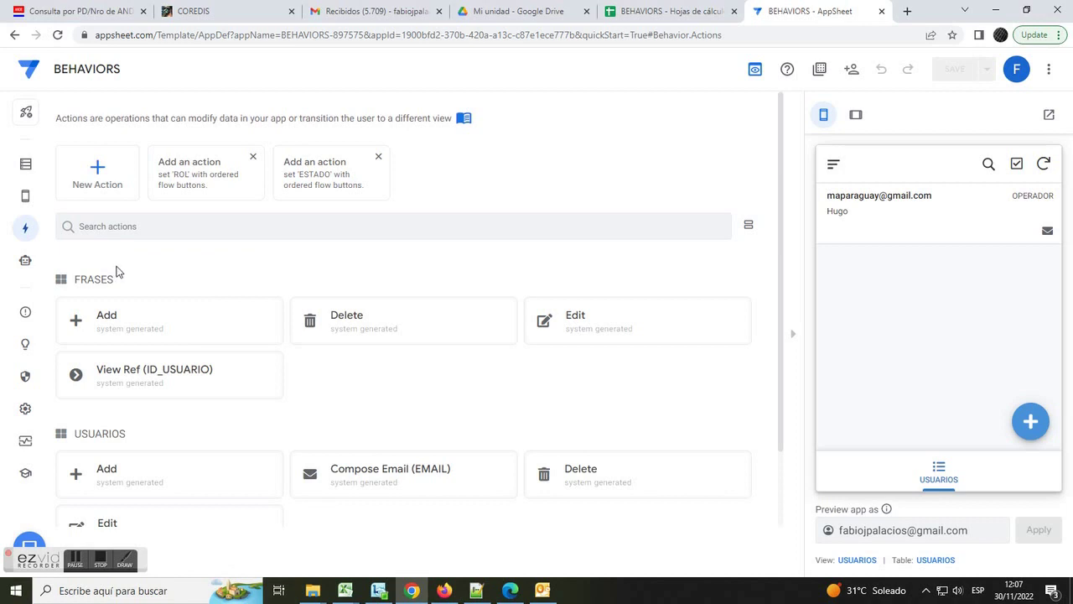
left_click_drag(116, 288, 72, 290)
left_click(586, 320)
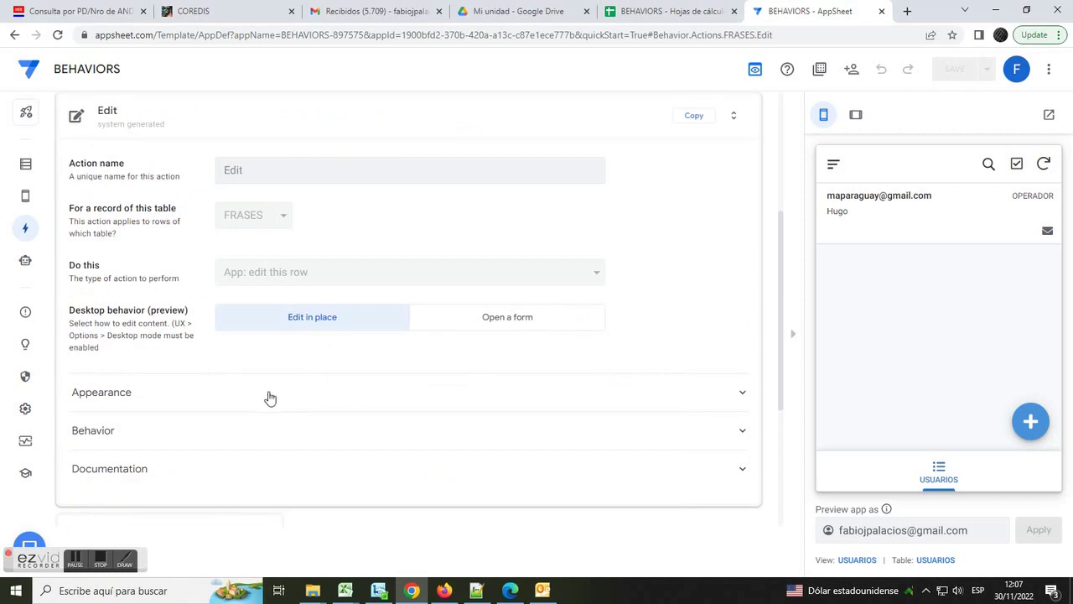
left_click(104, 436)
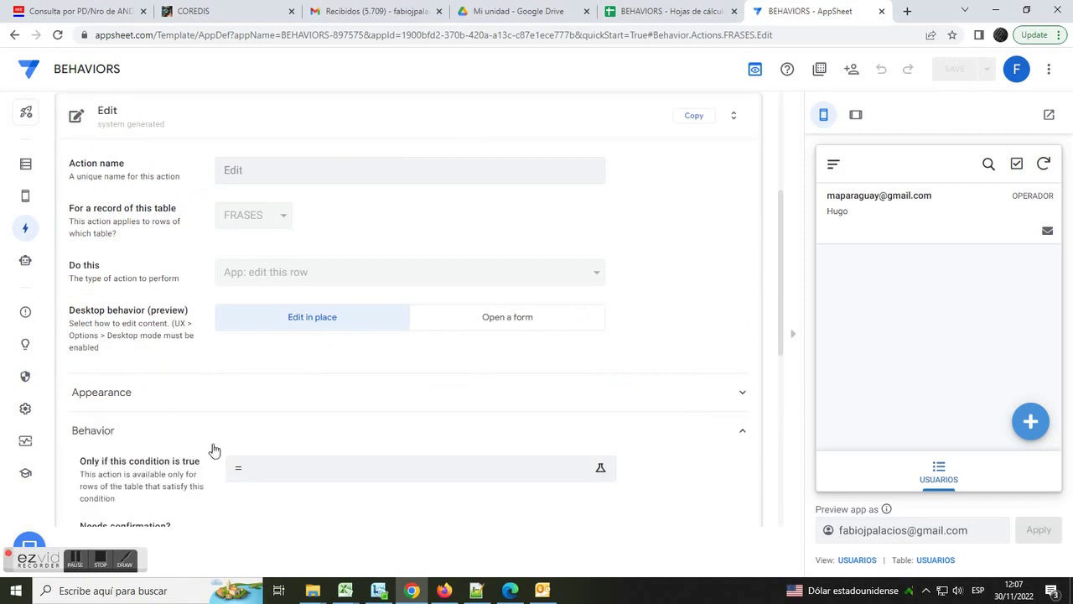
left_click_drag(80, 463, 202, 472)
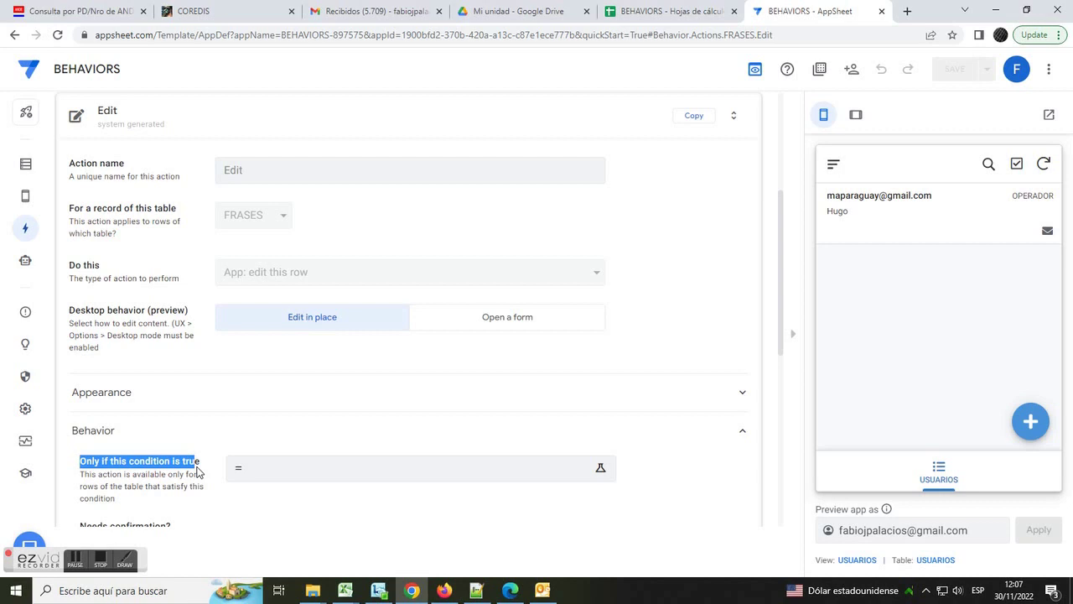
left_click(256, 476)
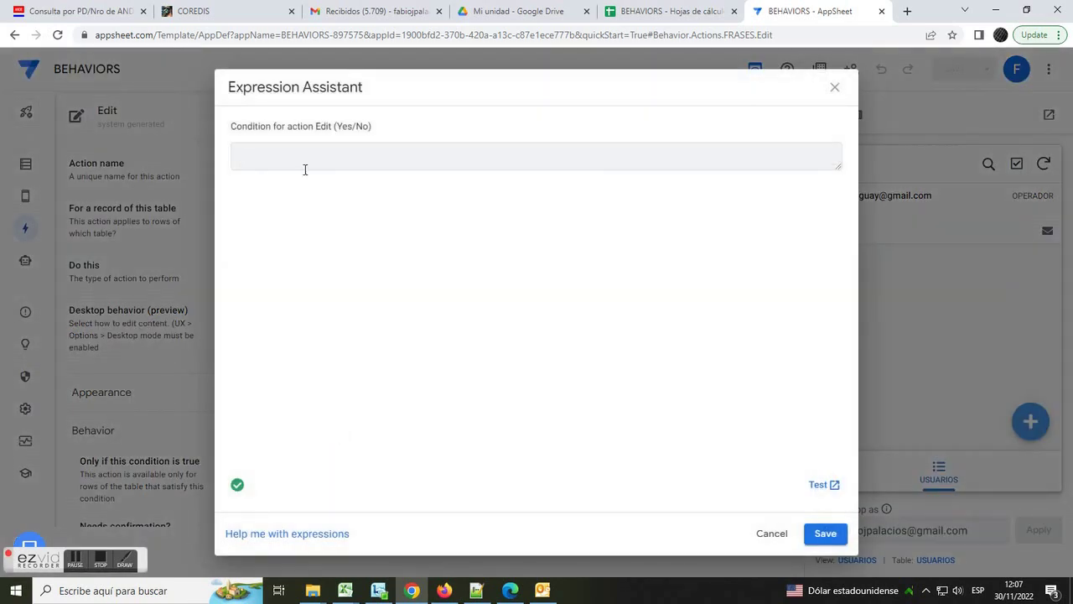
left_click(476, 590)
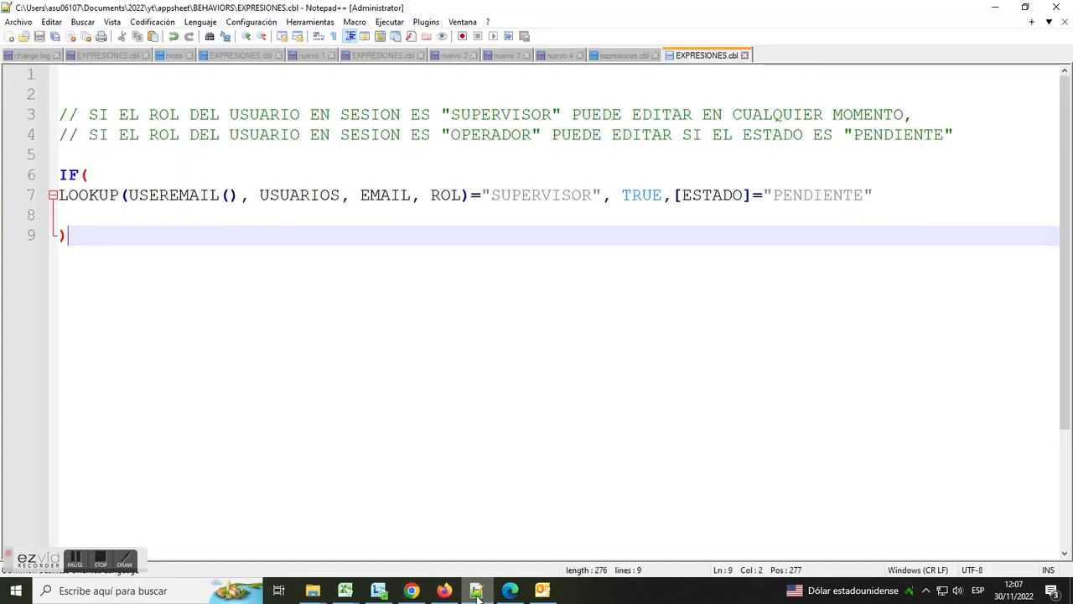
- Explain the IF/LOOKUP expression: SUPERVISOR gets TRUE, others need ESTADO="PENDIENTE"
left_click(91, 175)
left_click(123, 194)
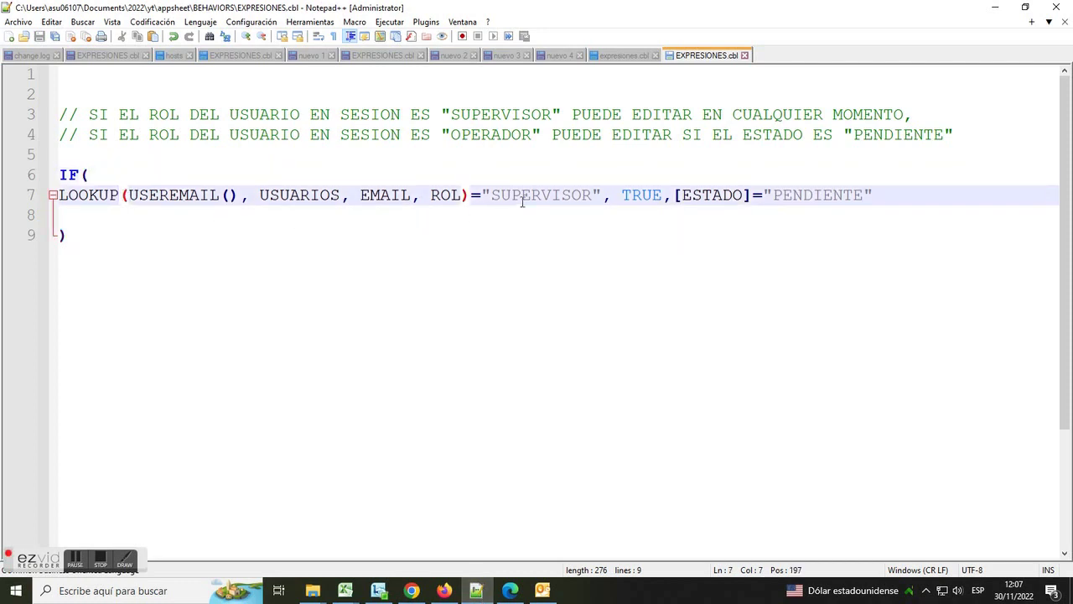
left_click_drag(600, 194, 484, 196)
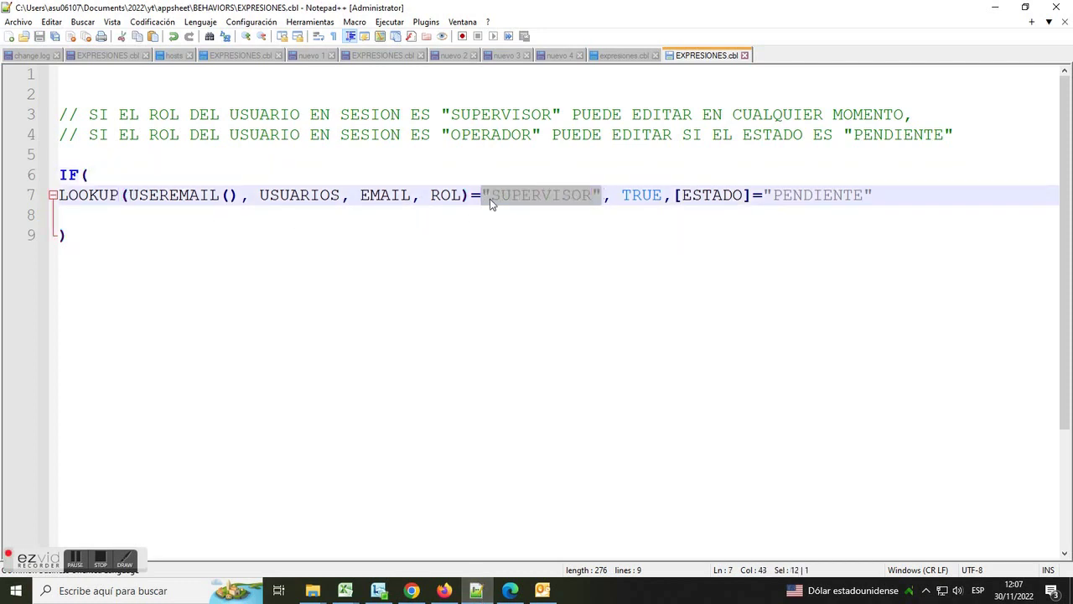
left_click_drag(660, 196, 622, 196)
left_click_drag(875, 196, 680, 194)
left_click_drag(89, 115, 910, 115)
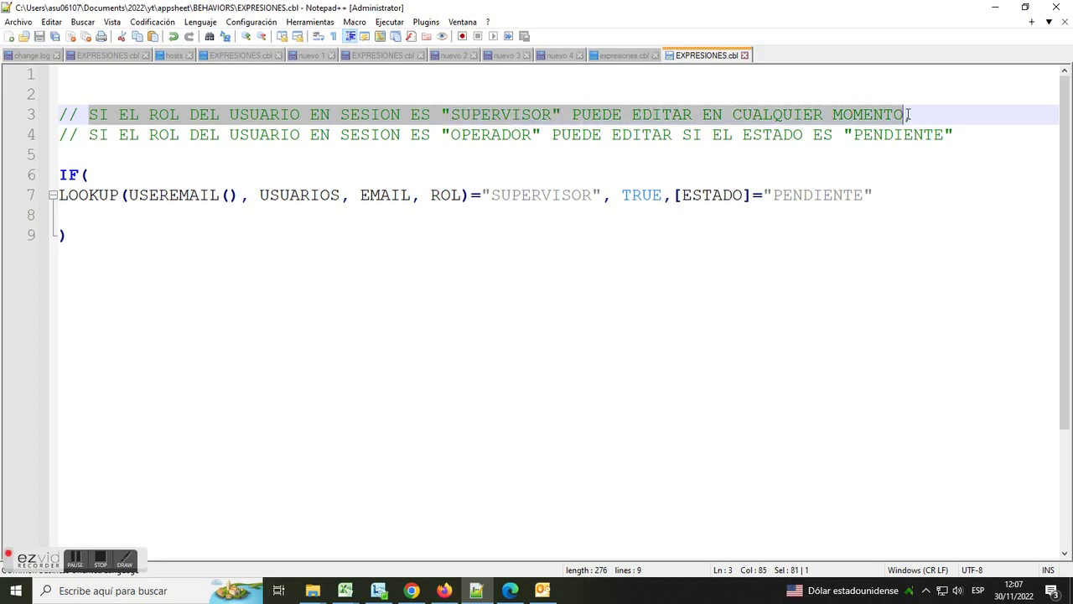
left_click_drag(664, 195, 625, 199)
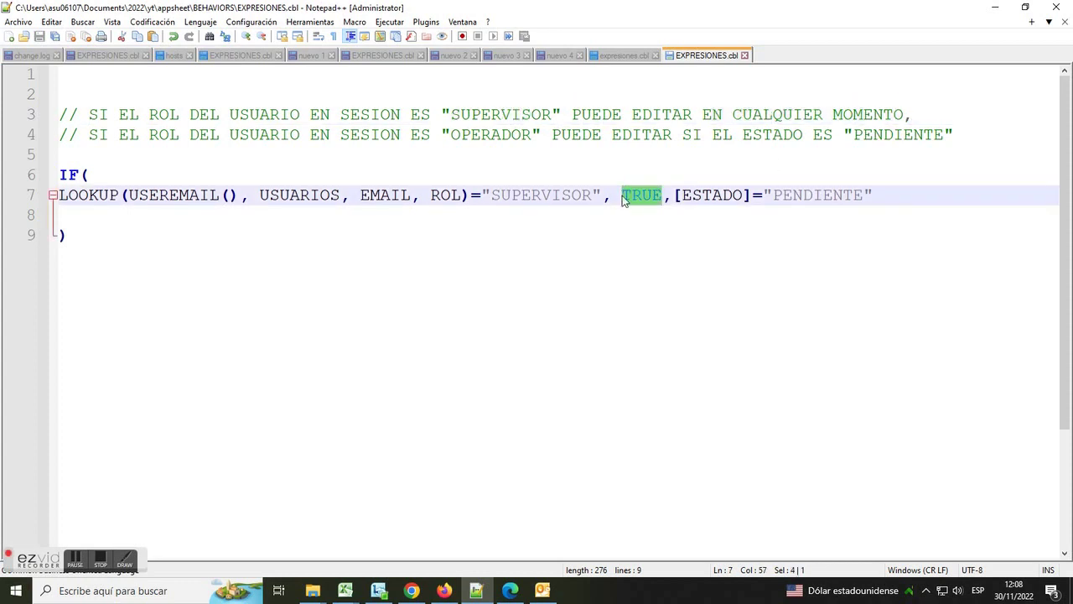
left_click_drag(90, 134, 966, 139)
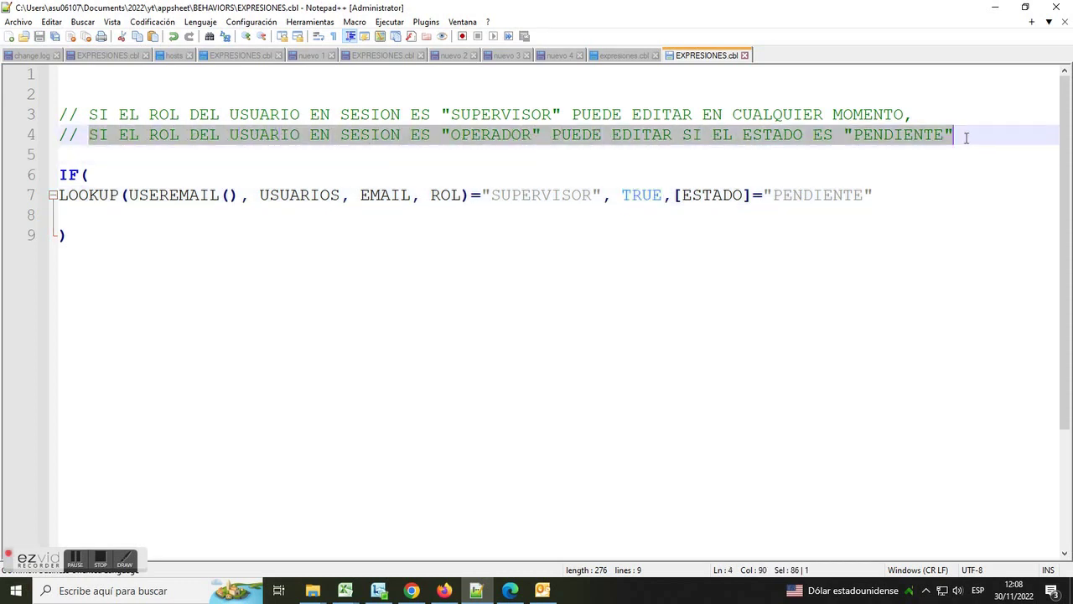
left_click_drag(908, 195, 668, 196)
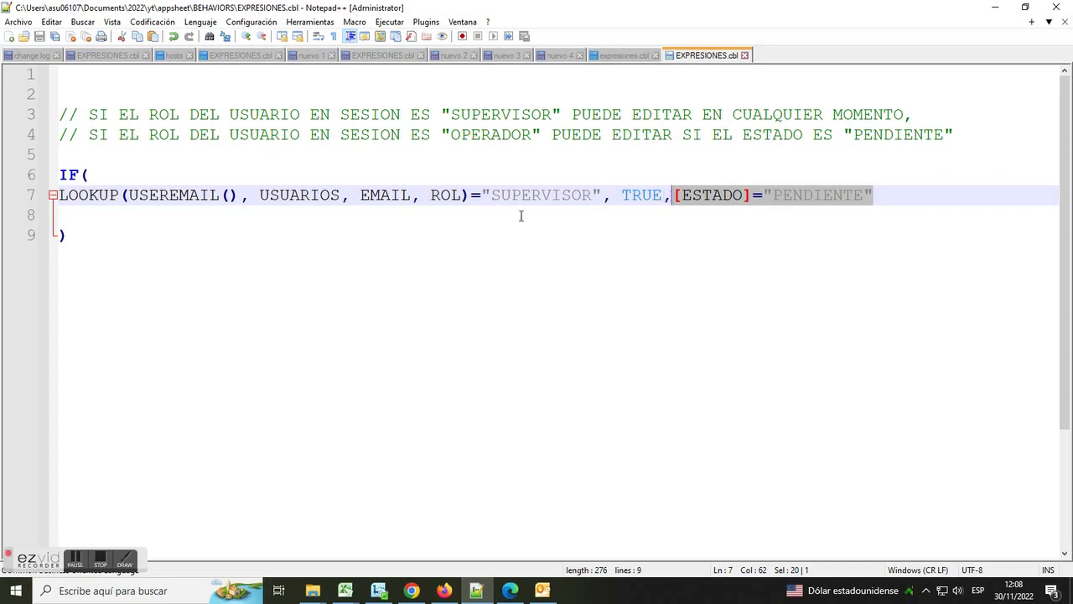
- Copy the whole IF expression on lines 6–9 of EXPRESIONES.cbl
left_click_drag(65, 250, 36, 182)
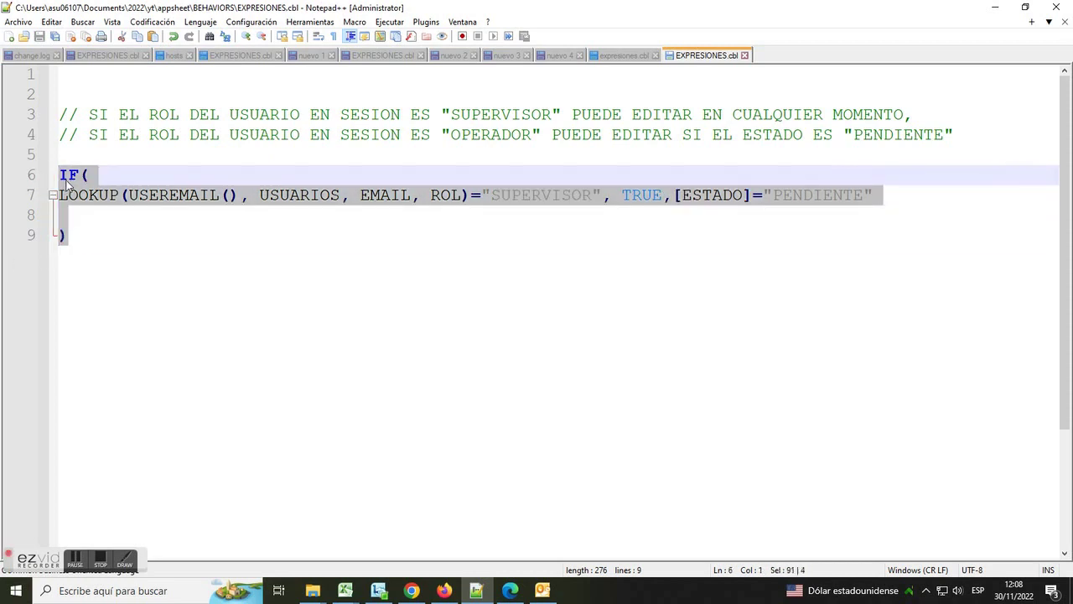
right_click(66, 181)
left_click(105, 206)
left_click(412, 590)
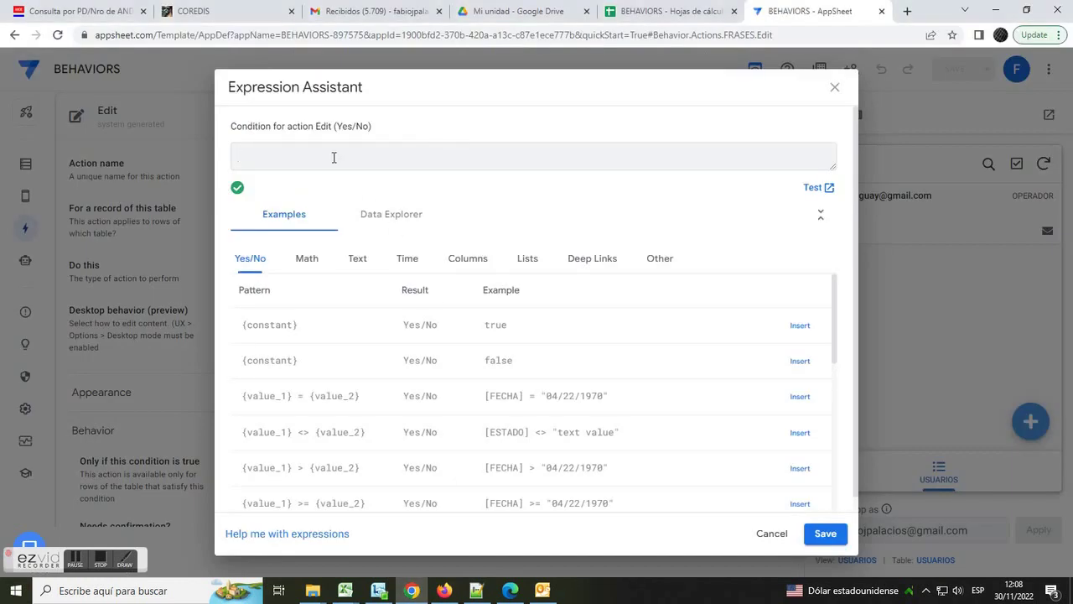
- Paste the IF(LOOKUP(USEREMAIL(), USUARIOS, EMAIL, ROL)="SUPERVISOR"…) condition as FRASES Edit's availability and save the app
right_click(334, 157)
left_click(389, 262)
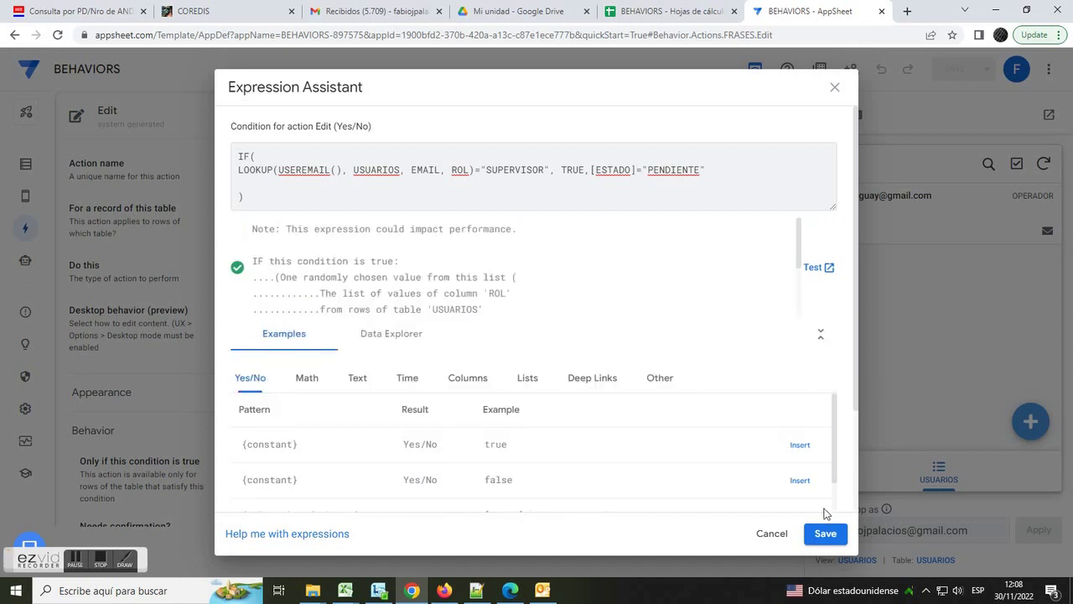
left_click(824, 534)
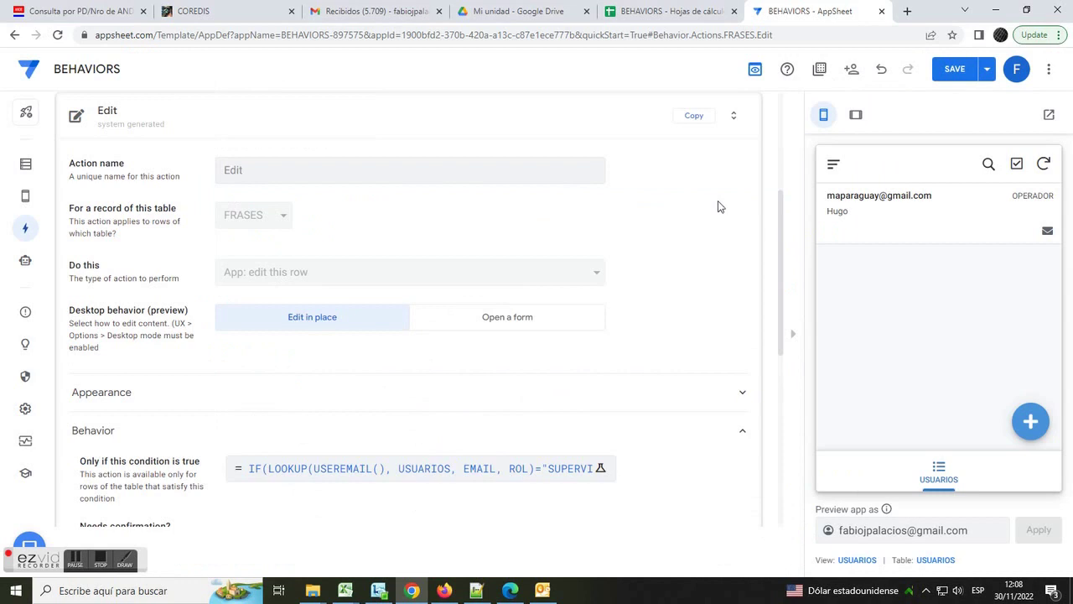
left_click(958, 77)
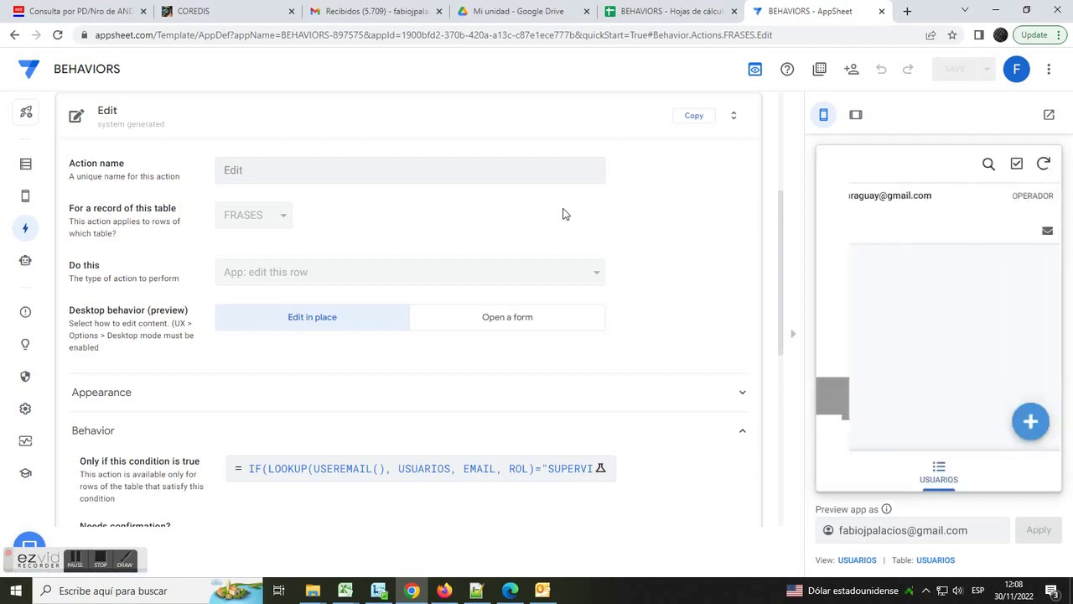
- In the preview, open the operator user's related pending phrase
left_click(949, 220)
scroll(962, 326, "down", 1)
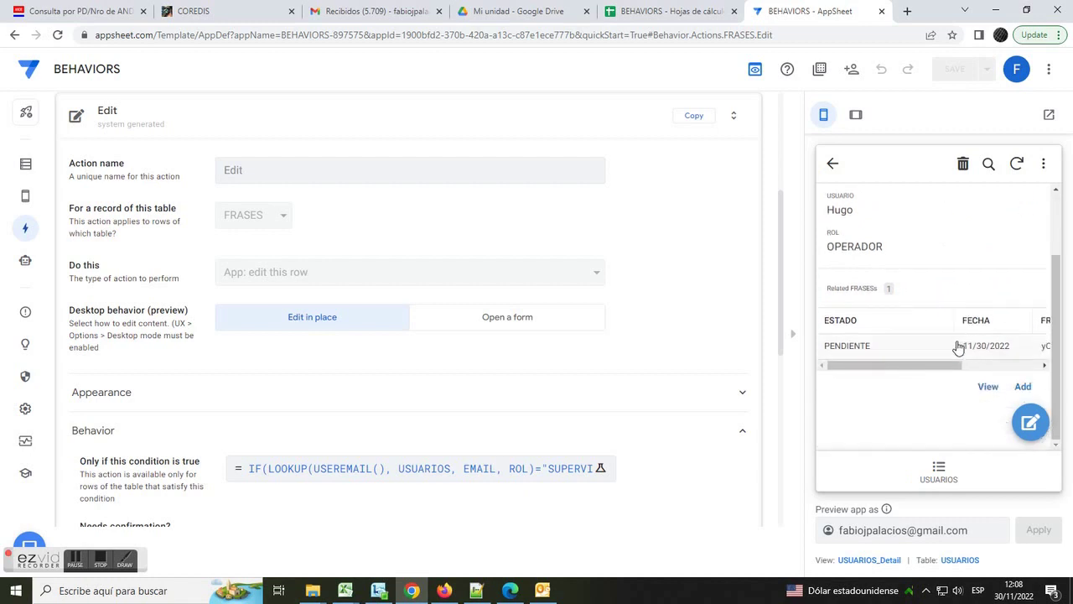
left_click_drag(890, 365, 936, 372)
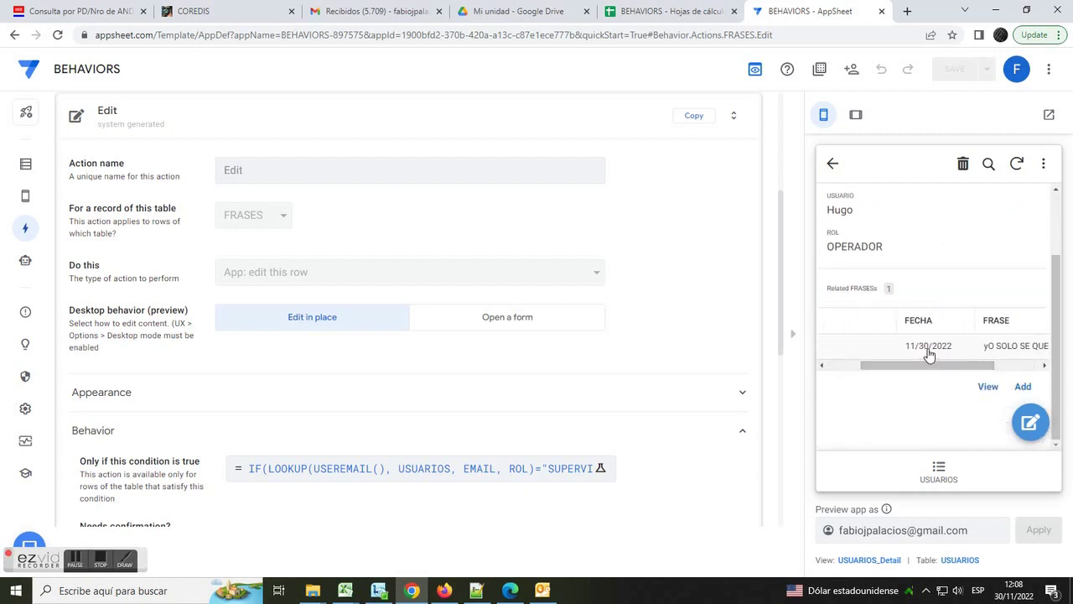
left_click(929, 346)
- Edit the phrase's ESTADO to APROBADO, save it, and go back to USUARIOS
left_click(1030, 422)
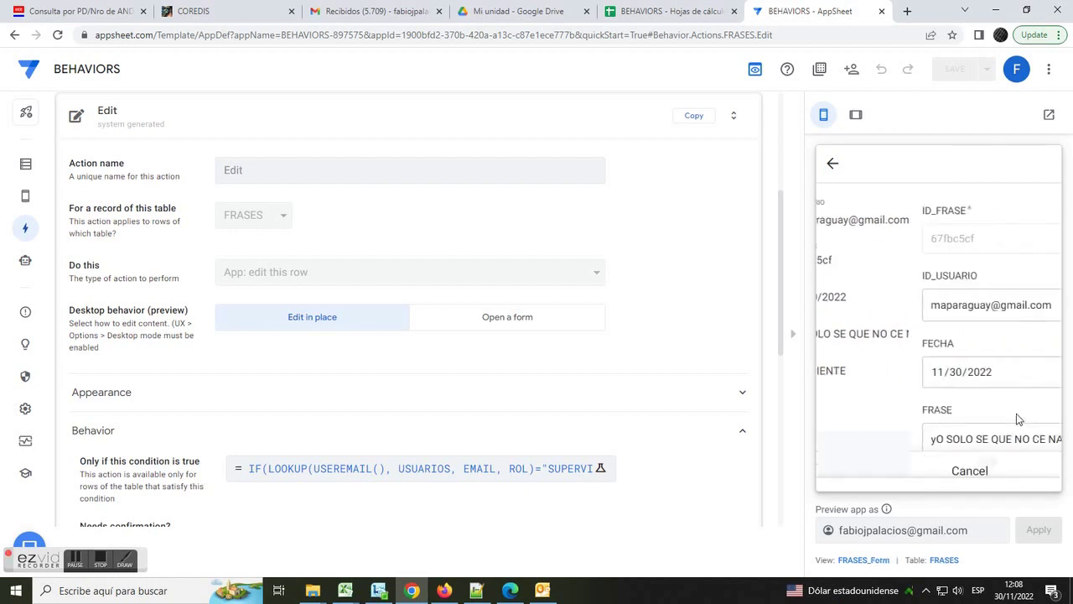
scroll(1054, 312, "down", 2)
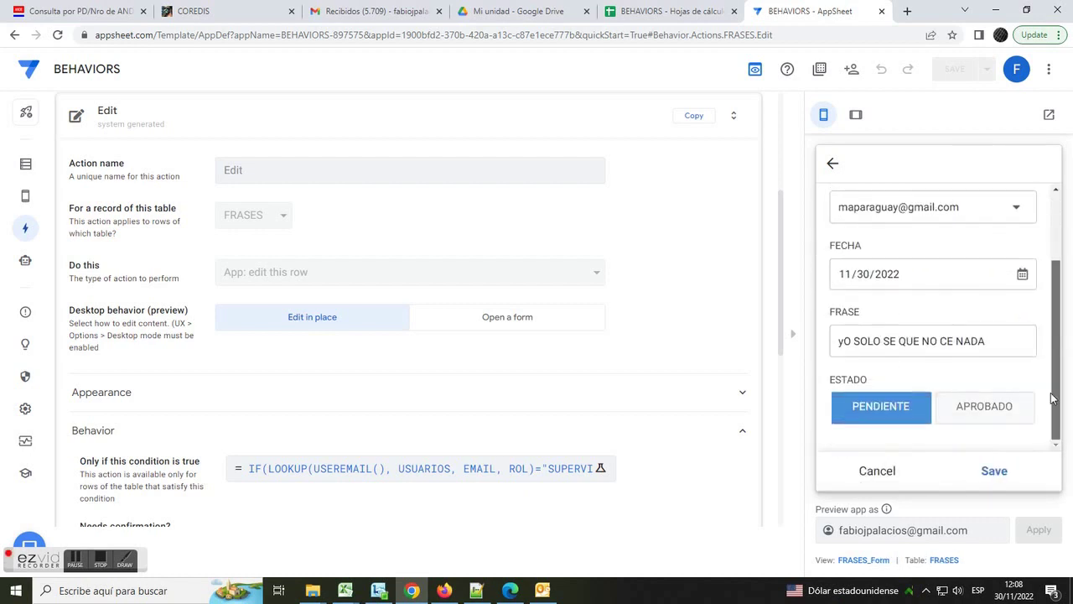
left_click(1001, 415)
left_click(996, 473)
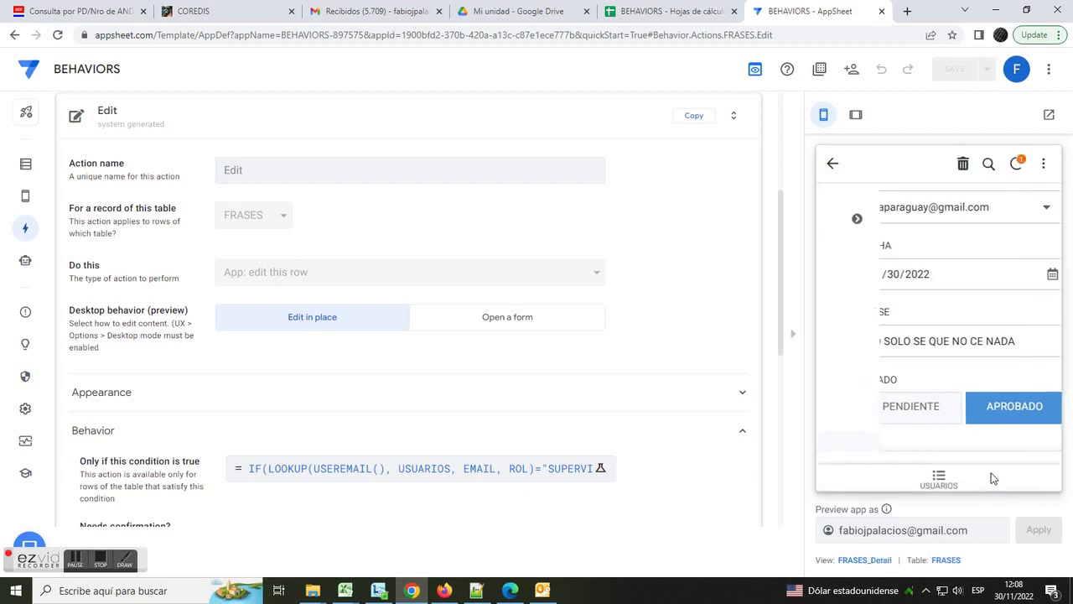
left_click(944, 476)
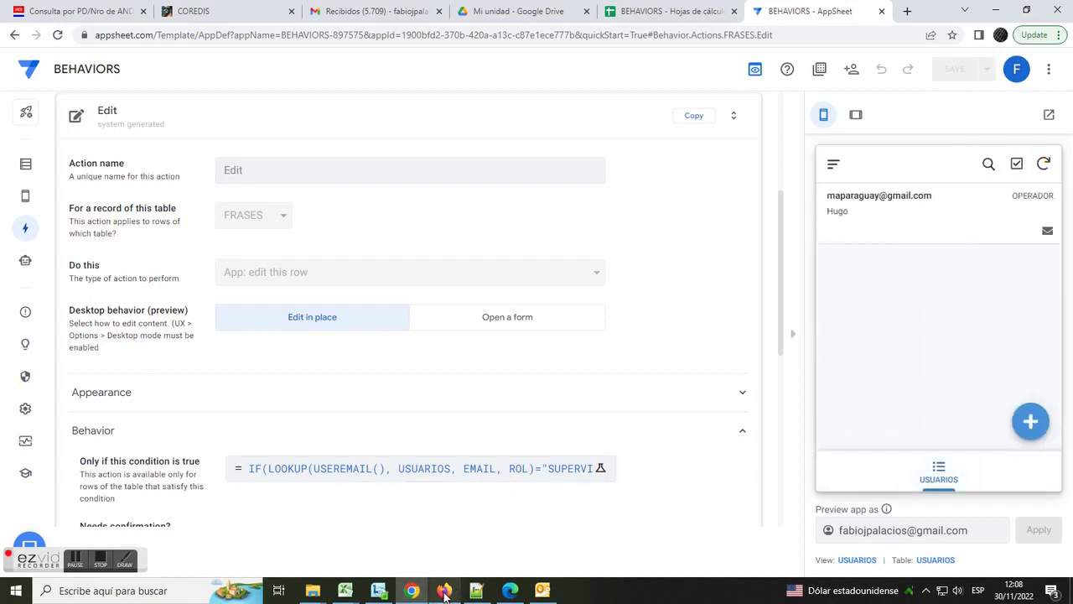
- Sync the running app in Firefox and open the operator's approved phrase record
mouse_move(444, 594)
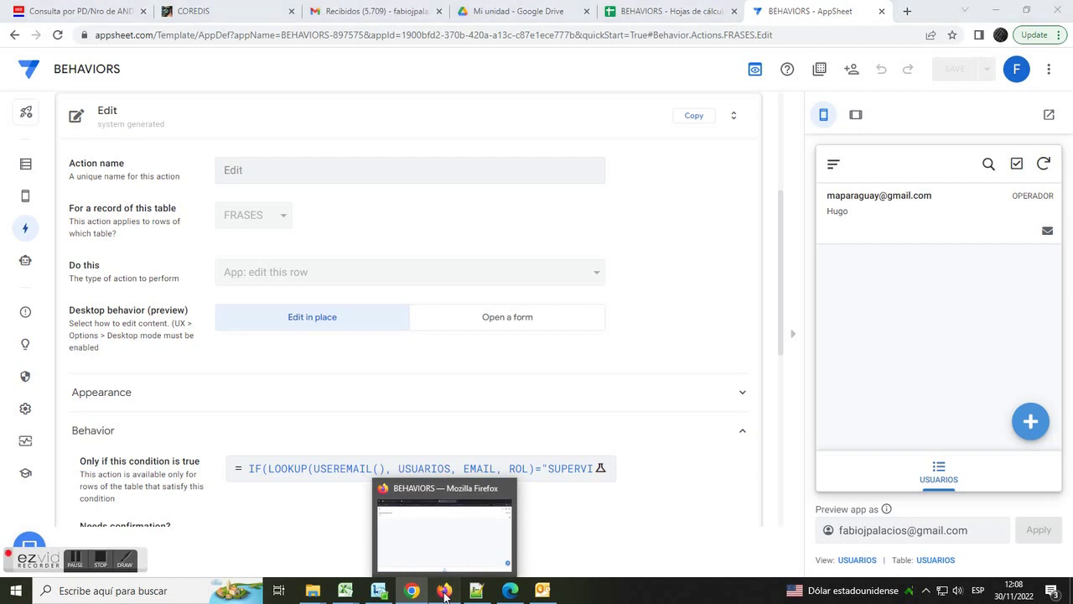
left_click(445, 590)
left_click(1055, 76)
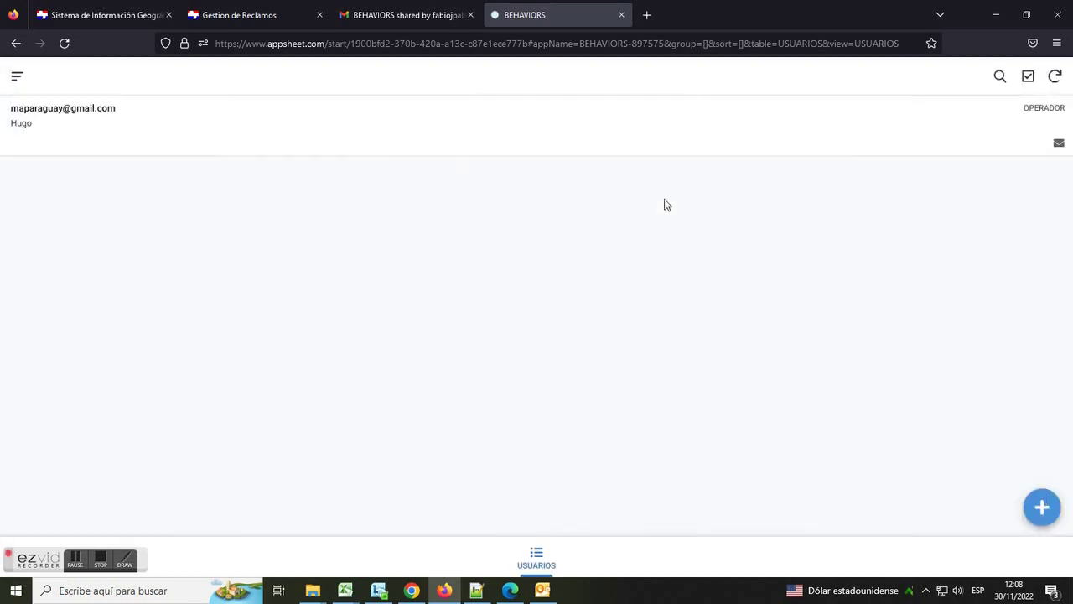
left_click(597, 131)
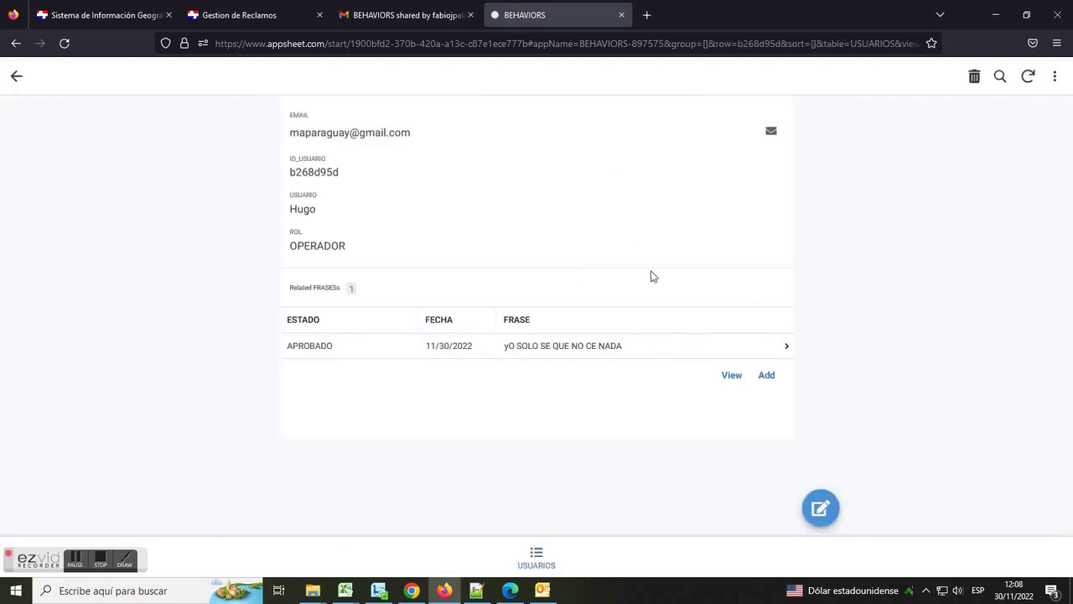
left_click(658, 349)
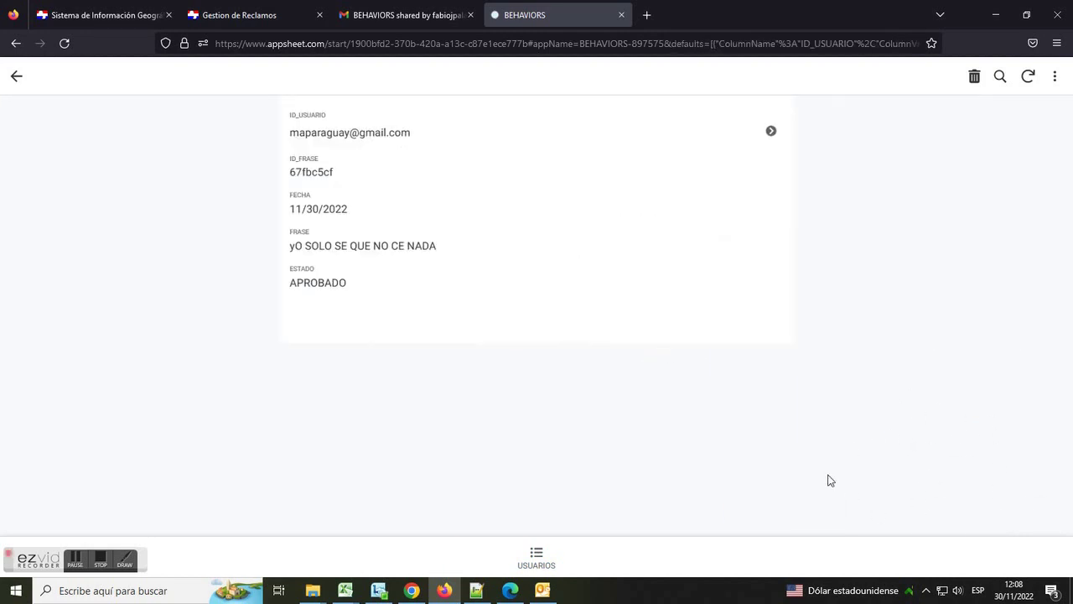
- Return to the USUARIOS list and start a new user record
left_click(15, 79)
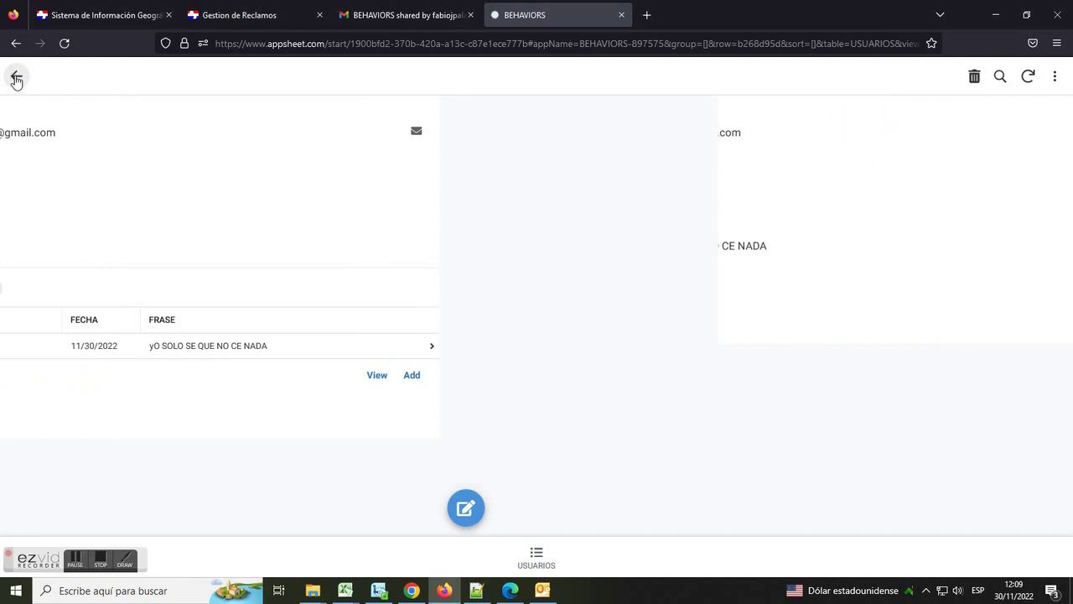
left_click(538, 556)
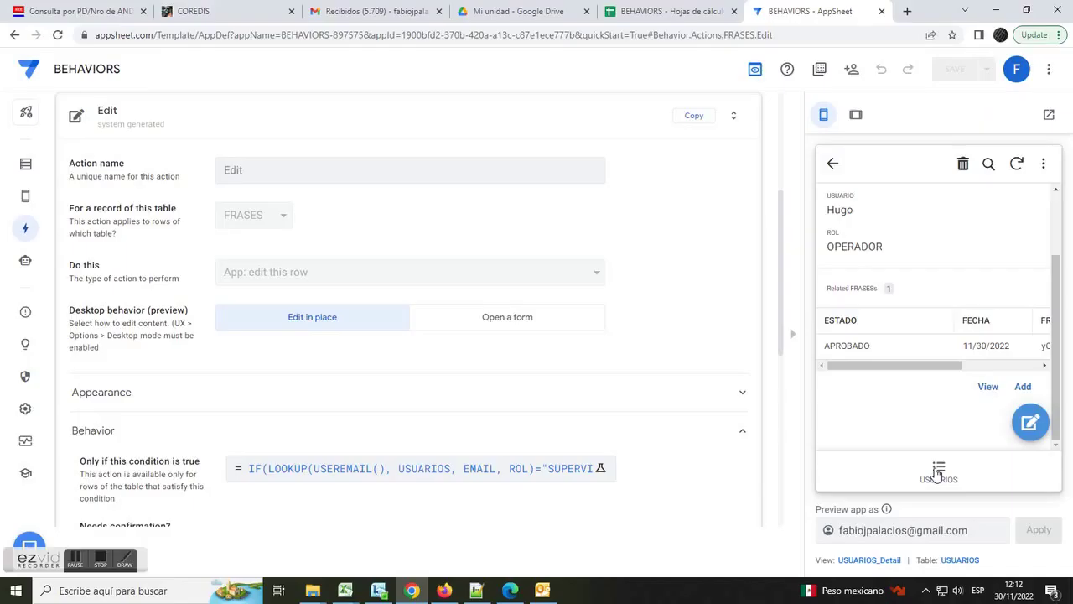
left_click(941, 474)
left_click(1030, 422)
- Add a user with their e-mail and the SUPERVISOR role, save and sync, then view the BEHAVIORS sheet
left_click(928, 305)
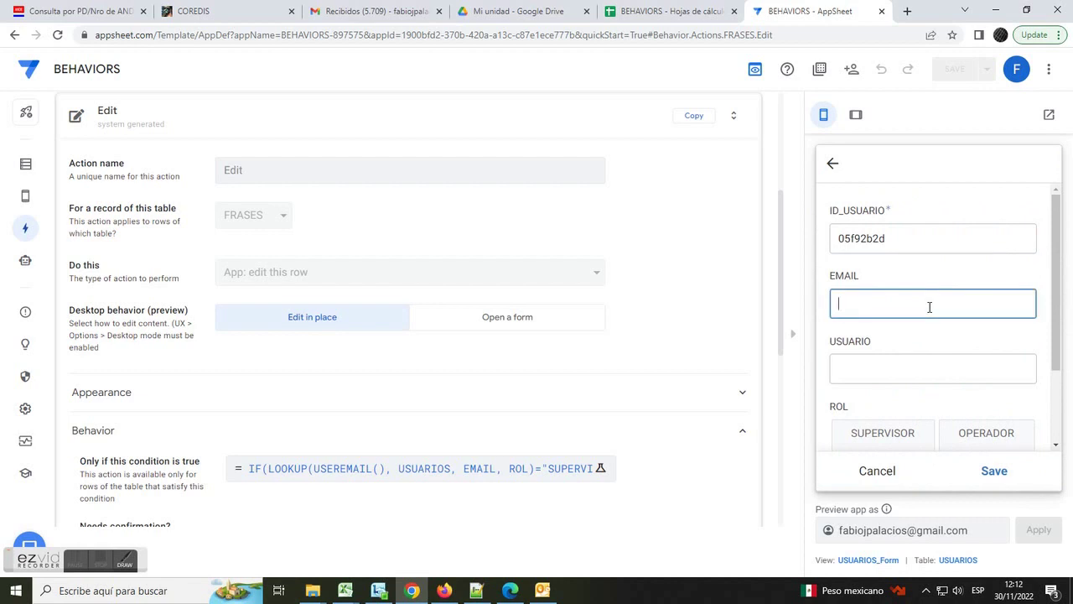
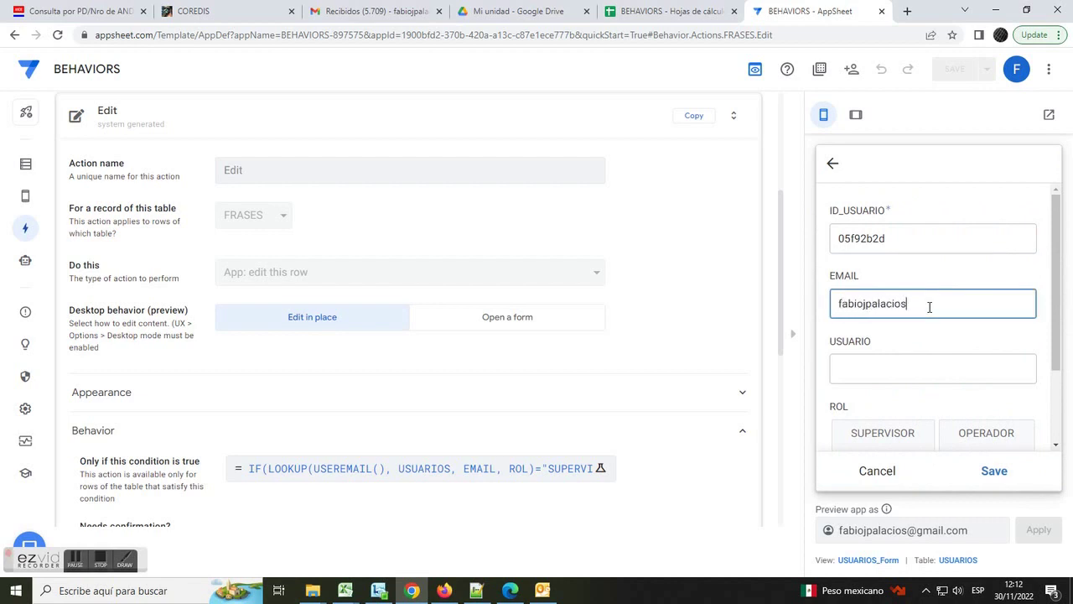
key("Tab")
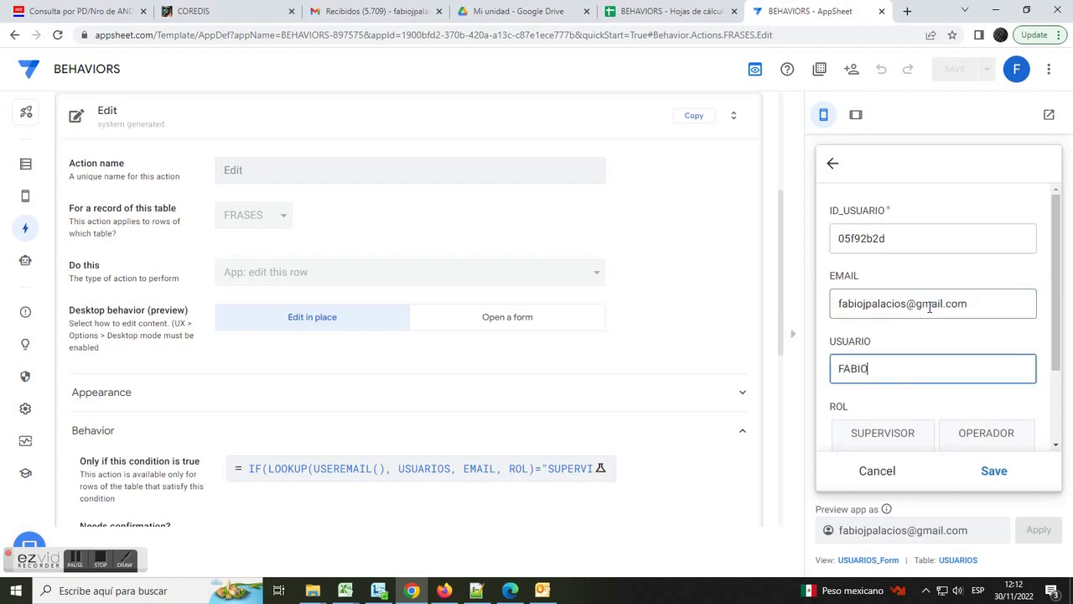
scroll(893, 345, "down", 1)
left_click(887, 329)
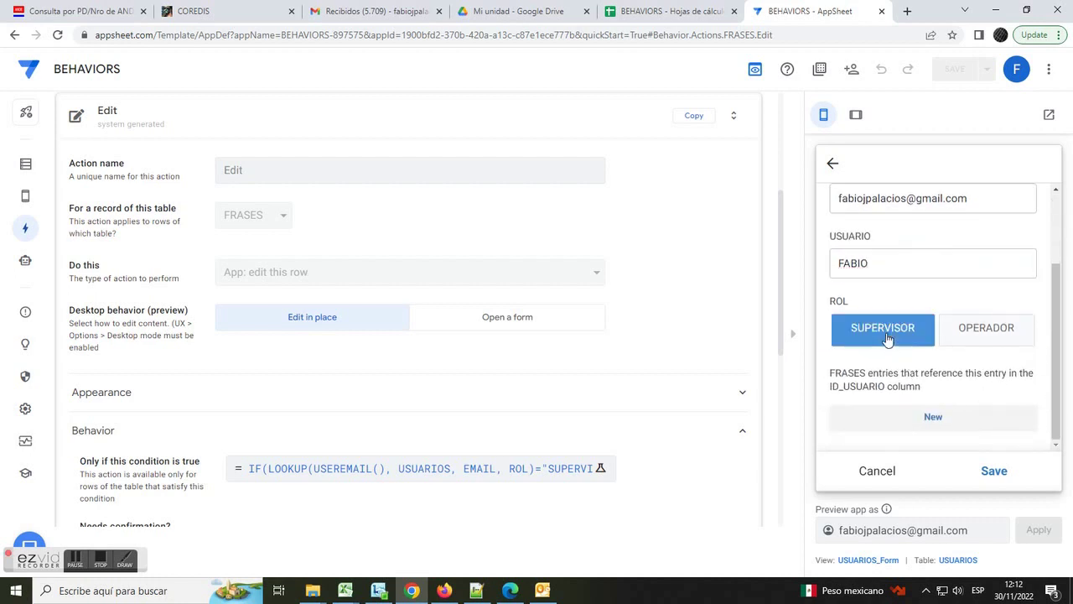
left_click(994, 471)
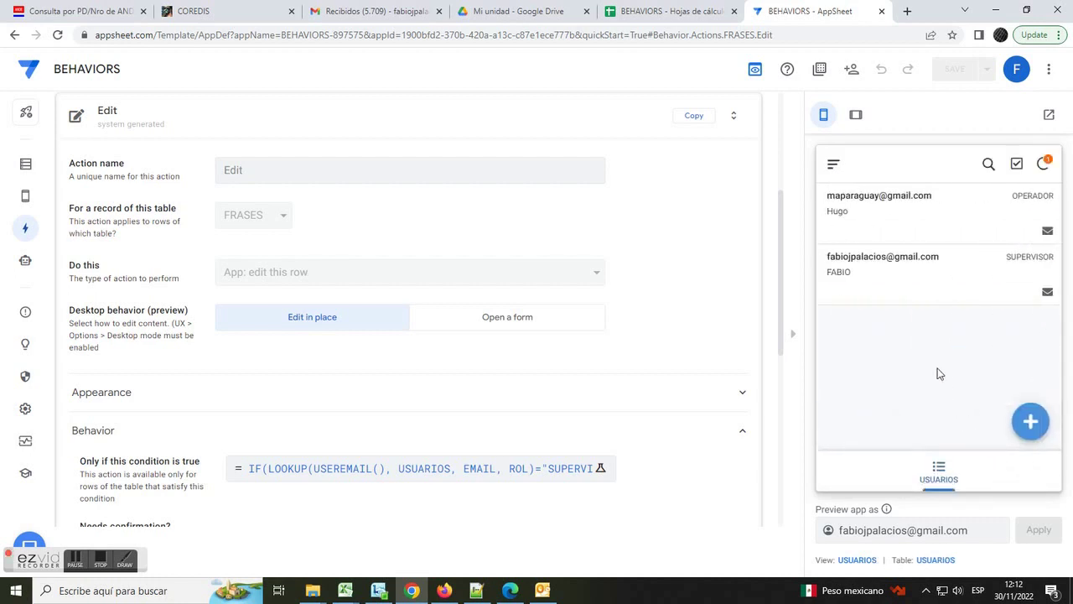
left_click(1043, 164)
left_click(670, 15)
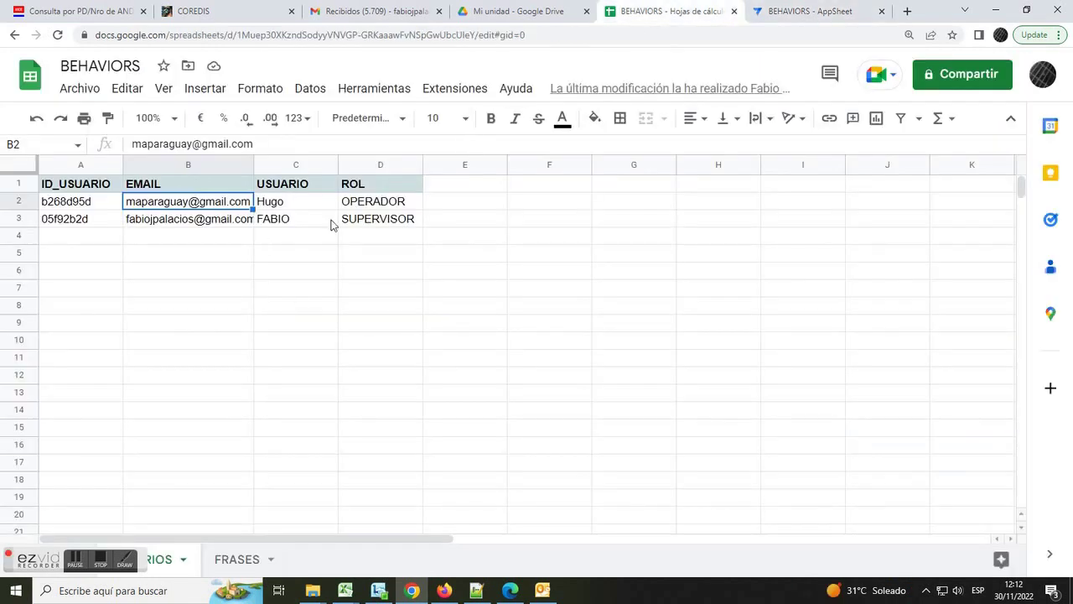
- Verify the new supervisor's name and role in row 3 of the USUARIOS sheet
left_click(323, 223)
left_click(379, 223)
left_click(797, 12)
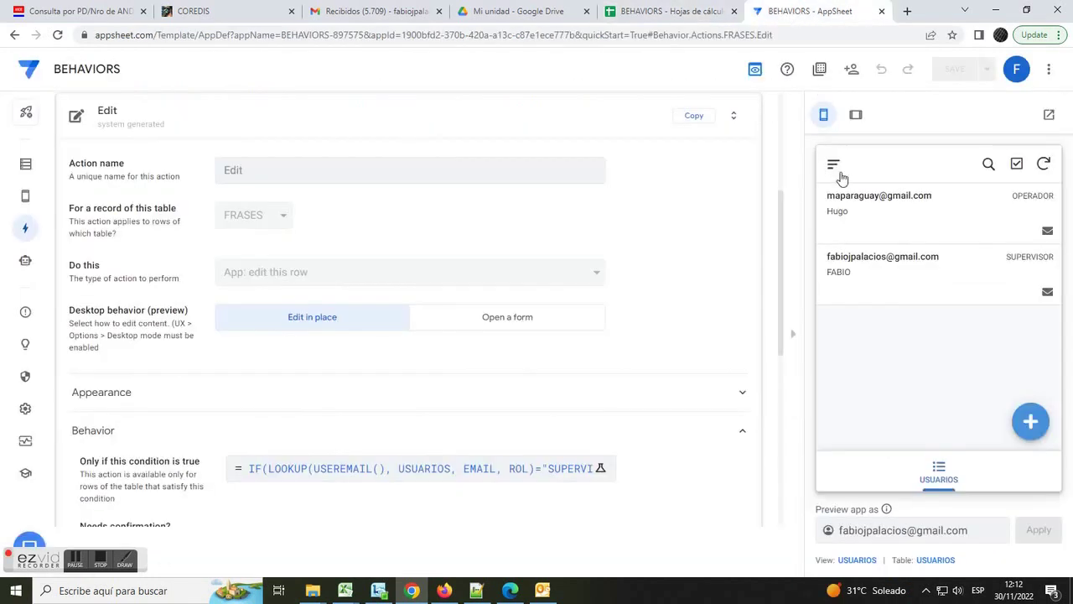
- Browse the operator's approved phrase in the preview, then open the app's Views page
left_click(905, 219)
scroll(1022, 335, "down", 2)
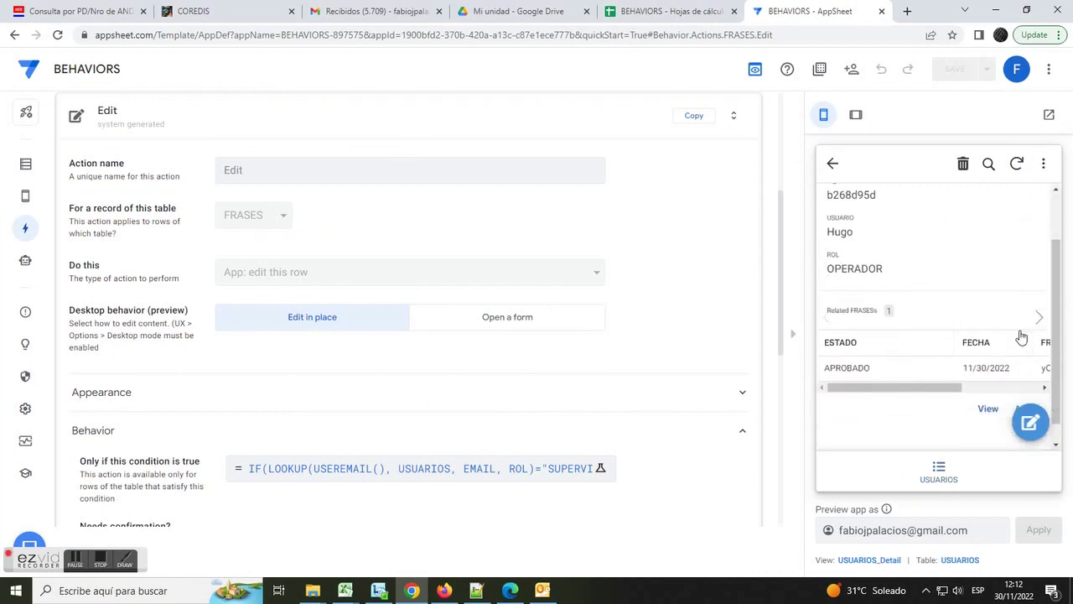
left_click(941, 364)
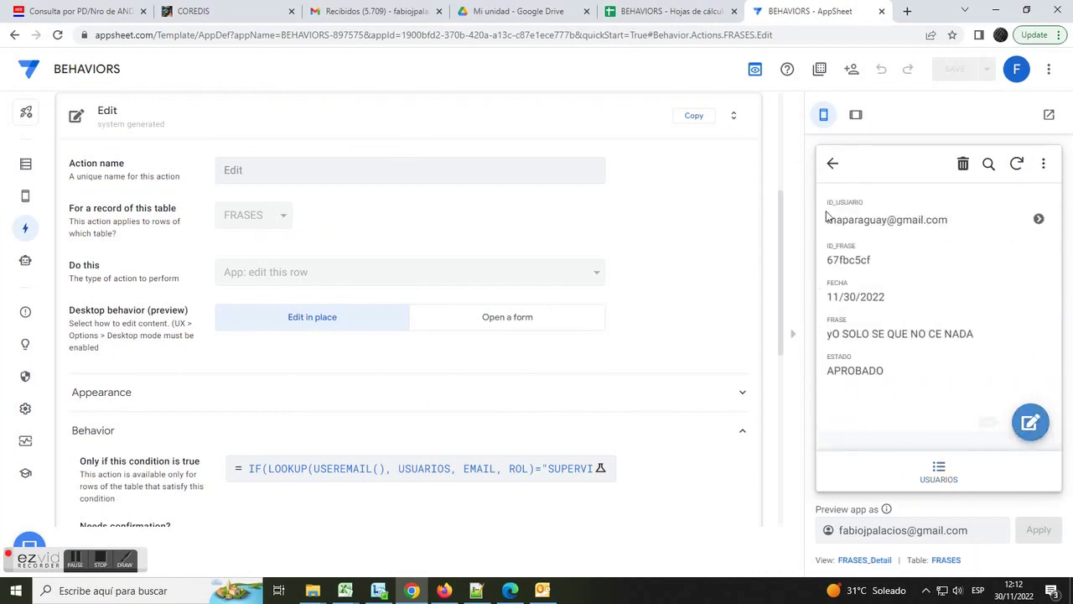
left_click(838, 165)
left_click(939, 471)
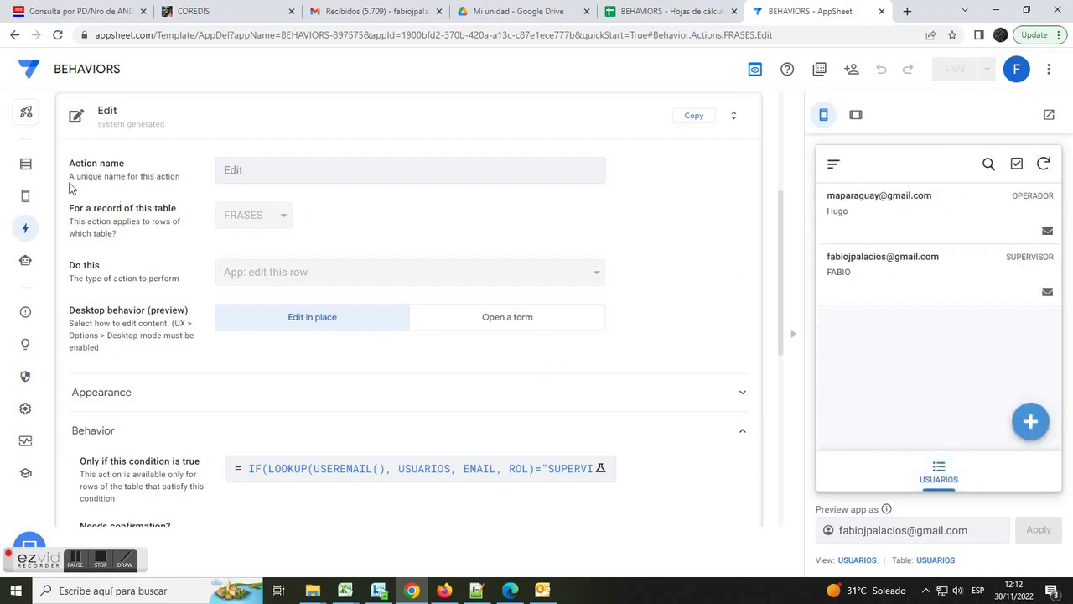
left_click(25, 195)
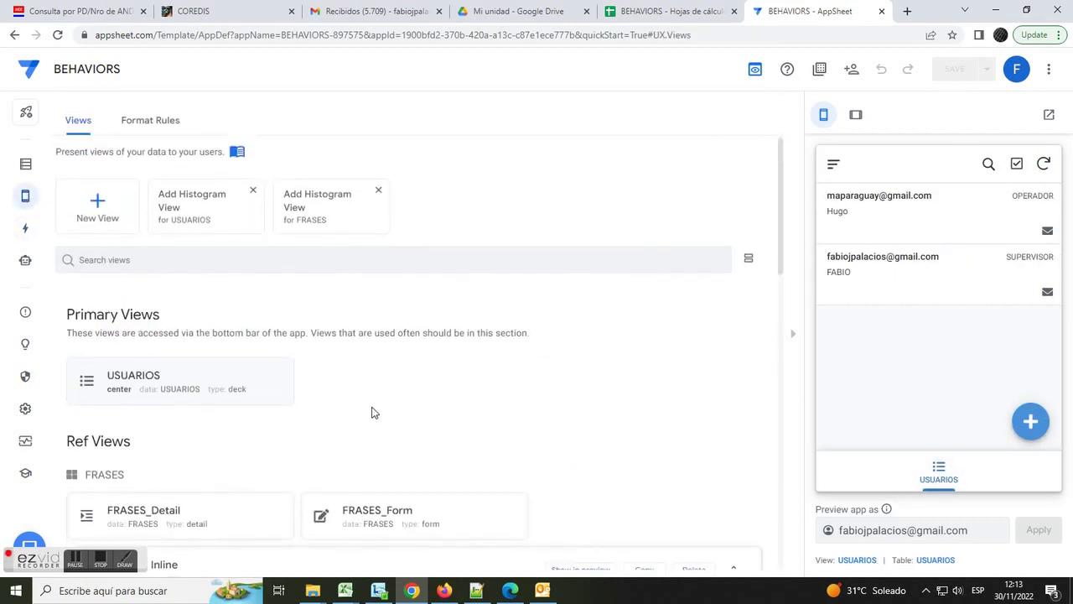
- Open the FRASES table's ESTADO column settings, with values PENDIENTE and APROBADO
scroll(226, 377, "down", 2)
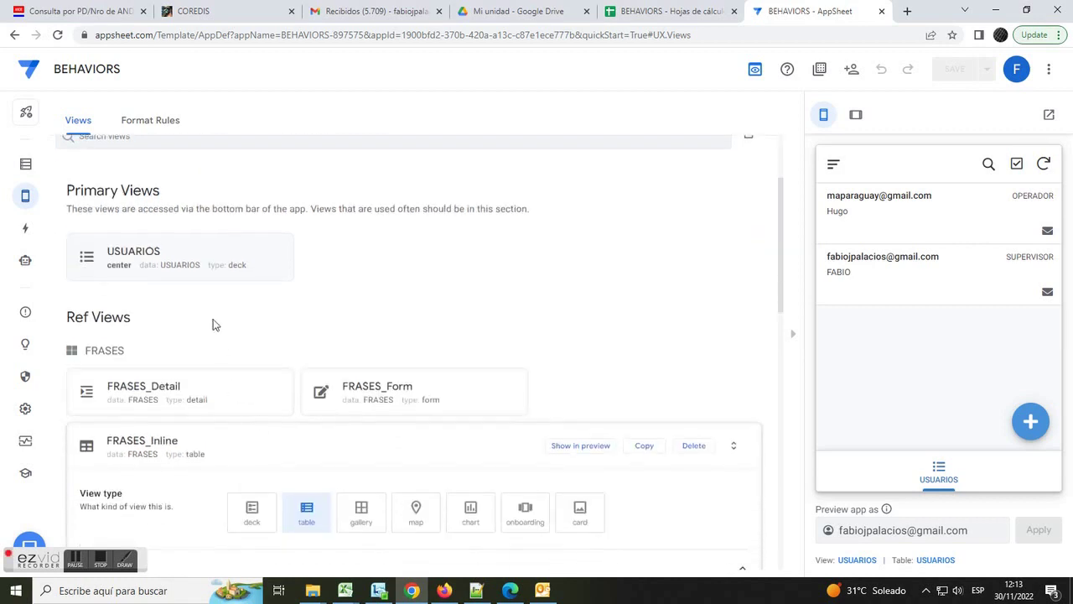
left_click(25, 163)
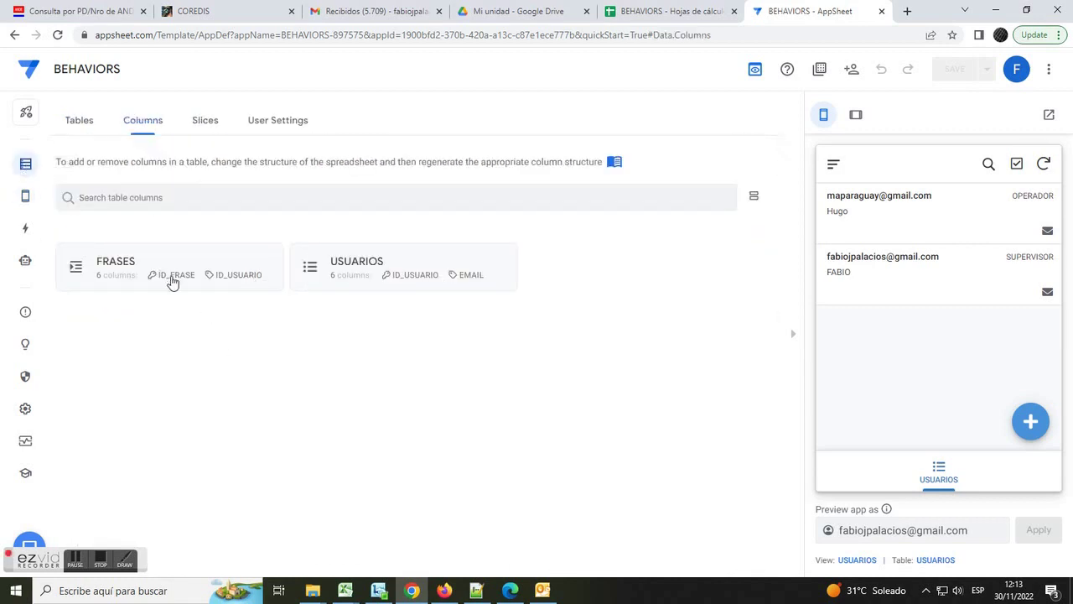
left_click(160, 280)
scroll(167, 403, "down", 1)
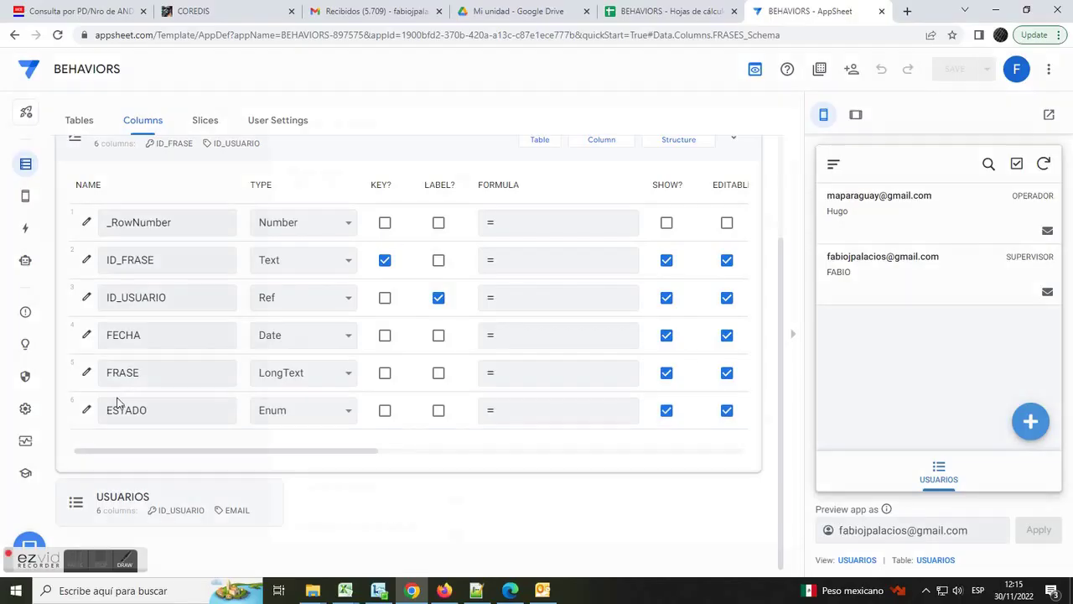
left_click(84, 408)
scroll(421, 357, "down", 2)
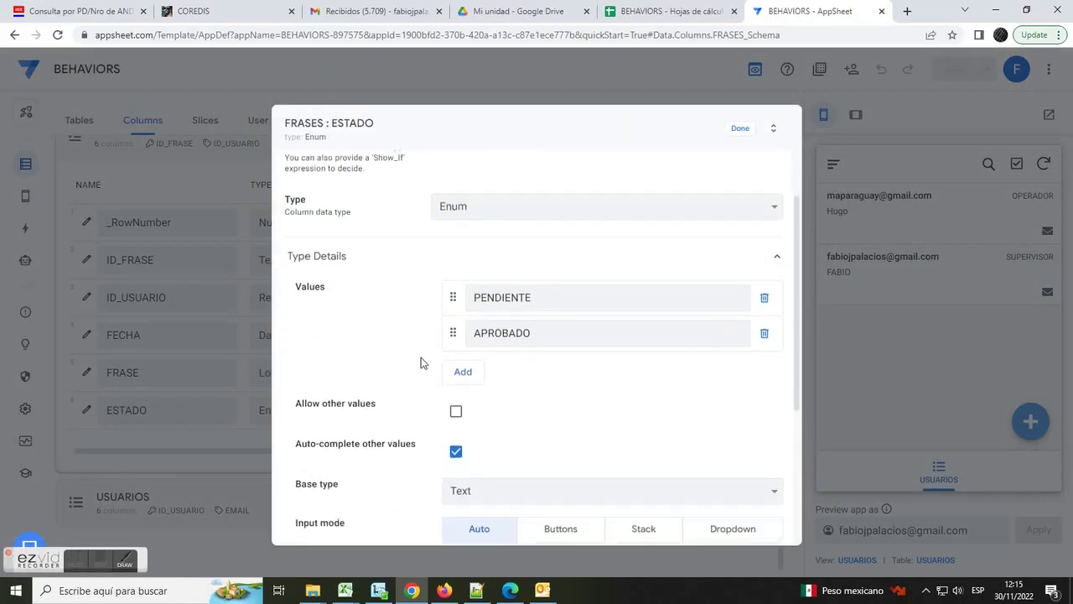
- Set ESTADO's Editable_If to LOOKUP(USEREMAIL(), USUARIOS, EMAIL, ROL)="SUPERVISOR" and close the column settings
scroll(420, 357, "down", 3)
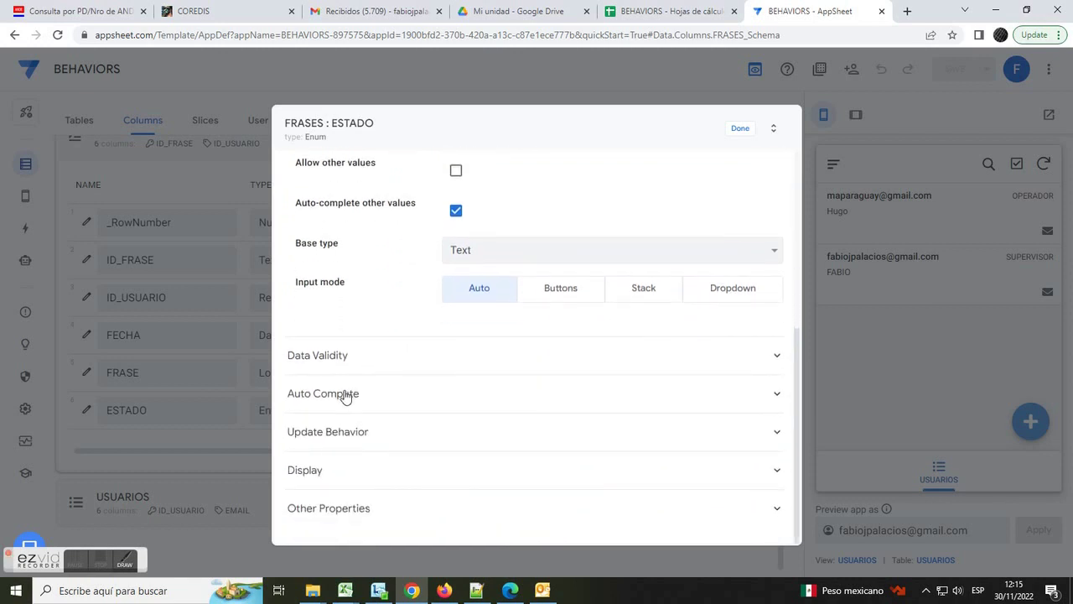
left_click(343, 434)
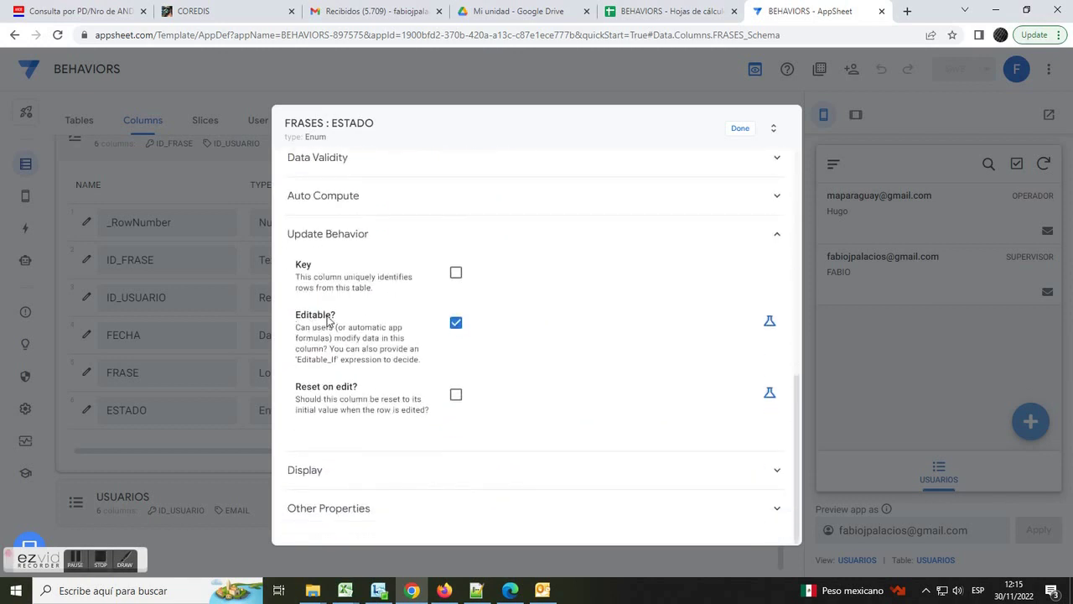
left_click(770, 326)
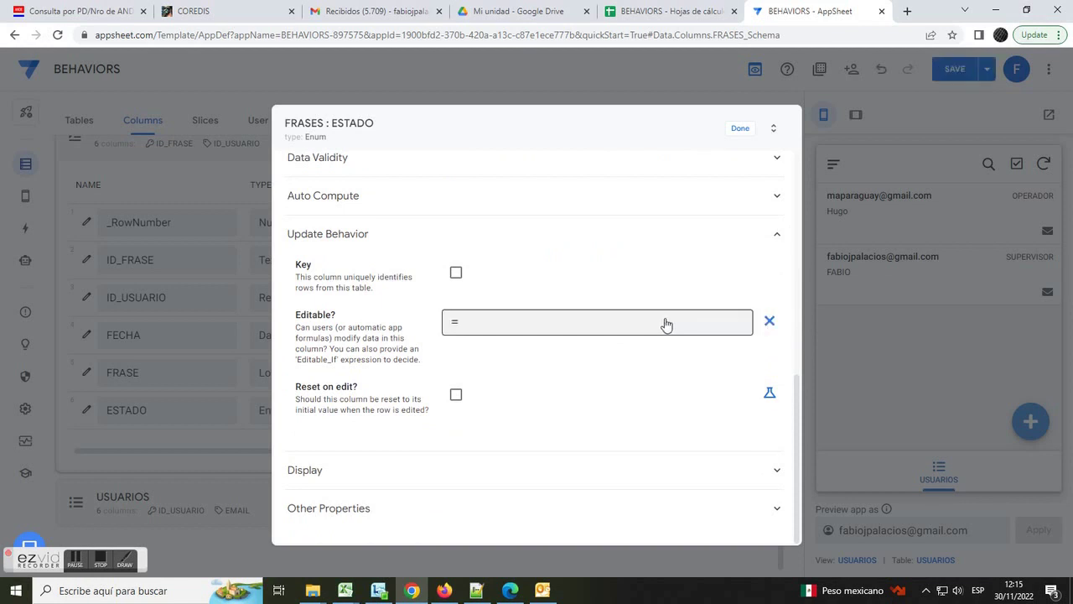
left_click(663, 322)
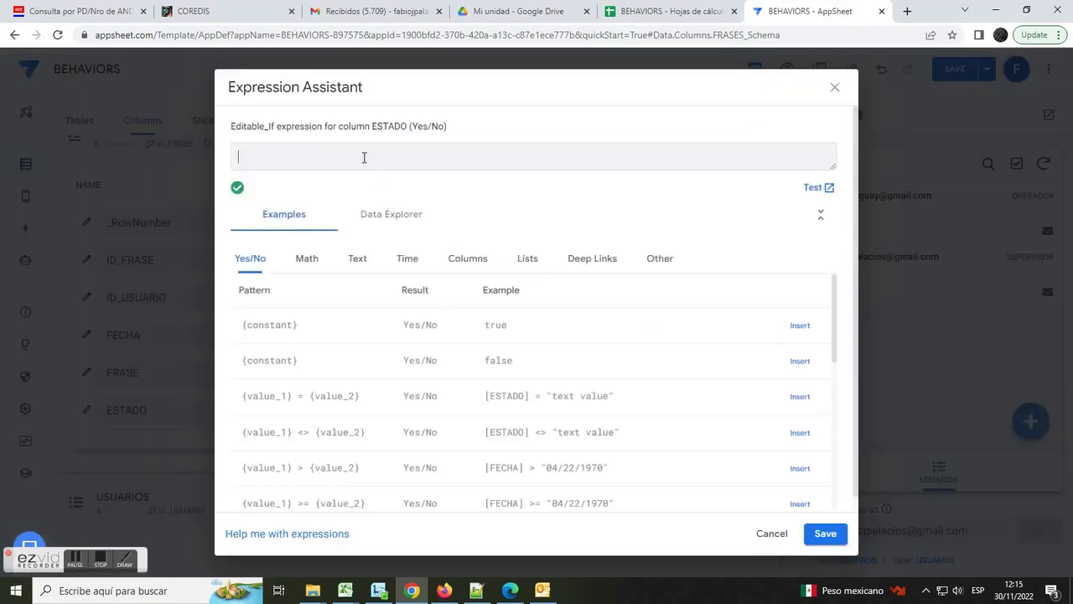
type("L")
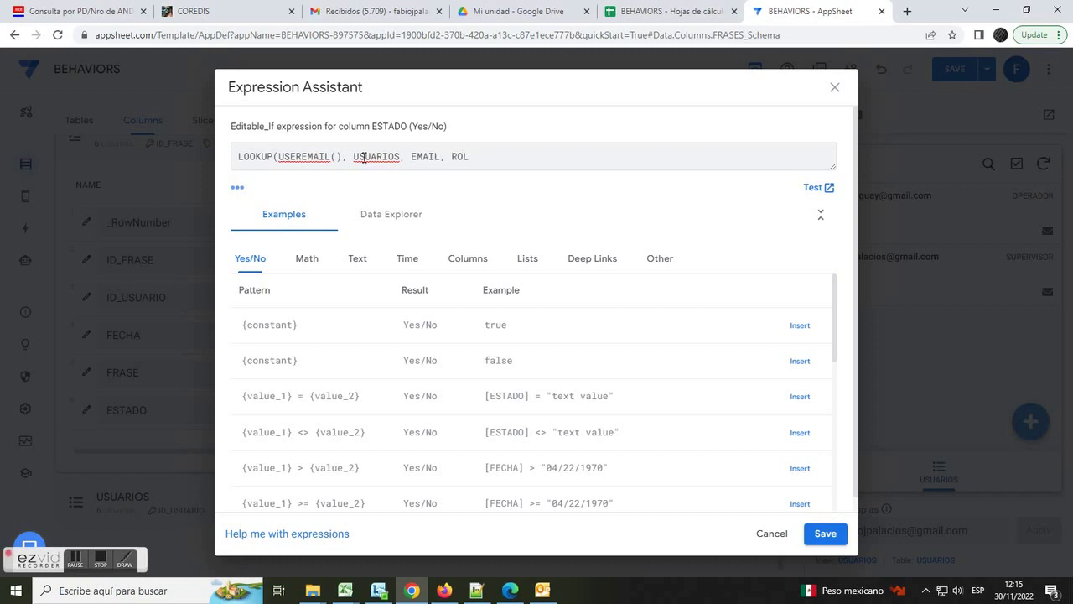
type("PERVISOR\"")
double_click(434, 156)
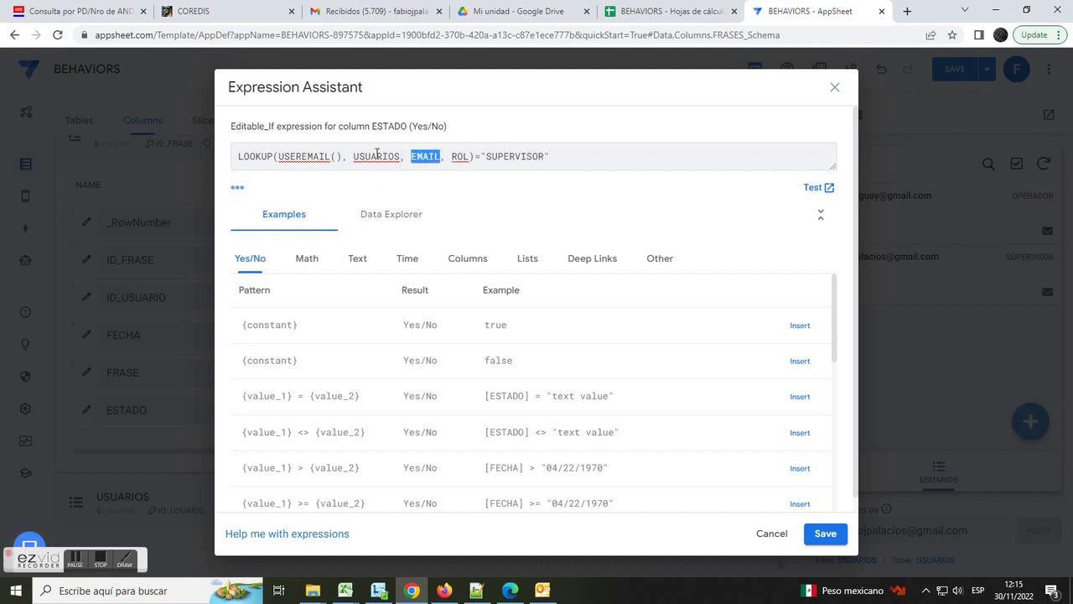
left_click_drag(347, 155, 289, 153)
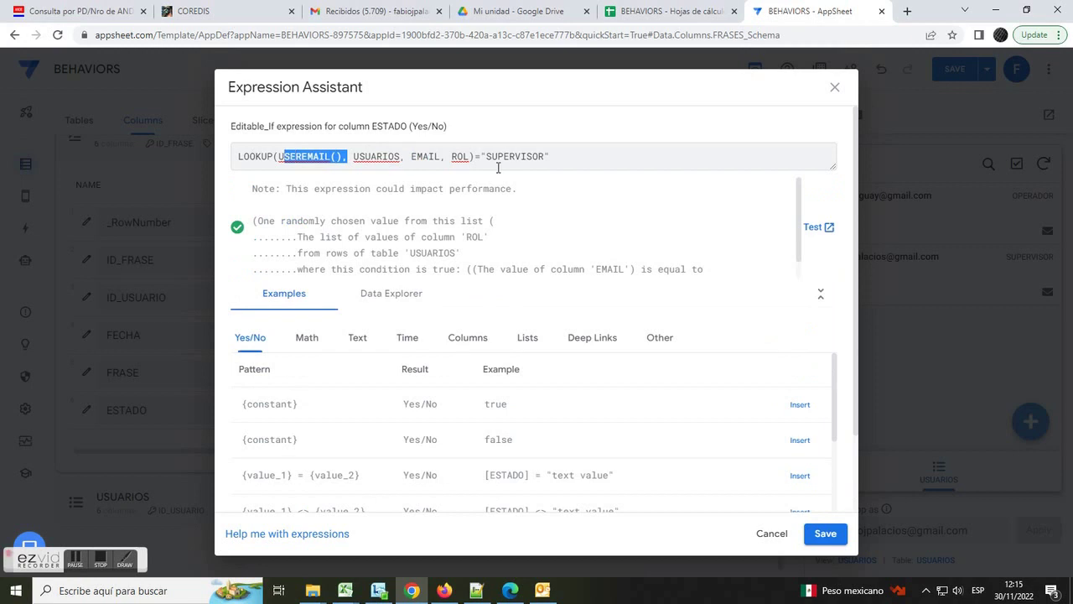
left_click(823, 533)
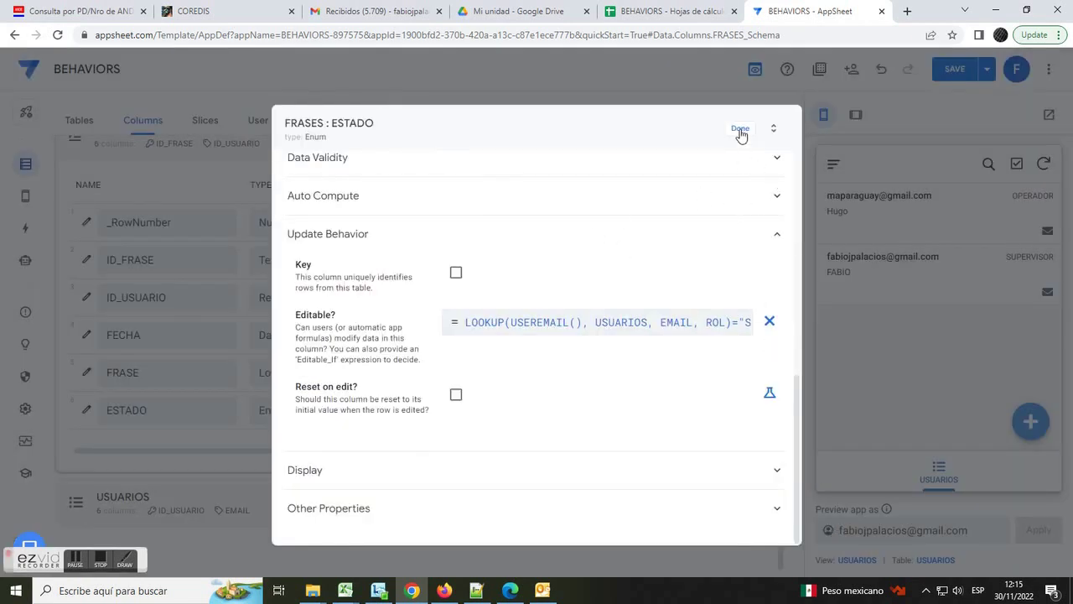
left_click(740, 128)
- Save the app, then open the second (supervisor) user's details in the preview
left_click(955, 72)
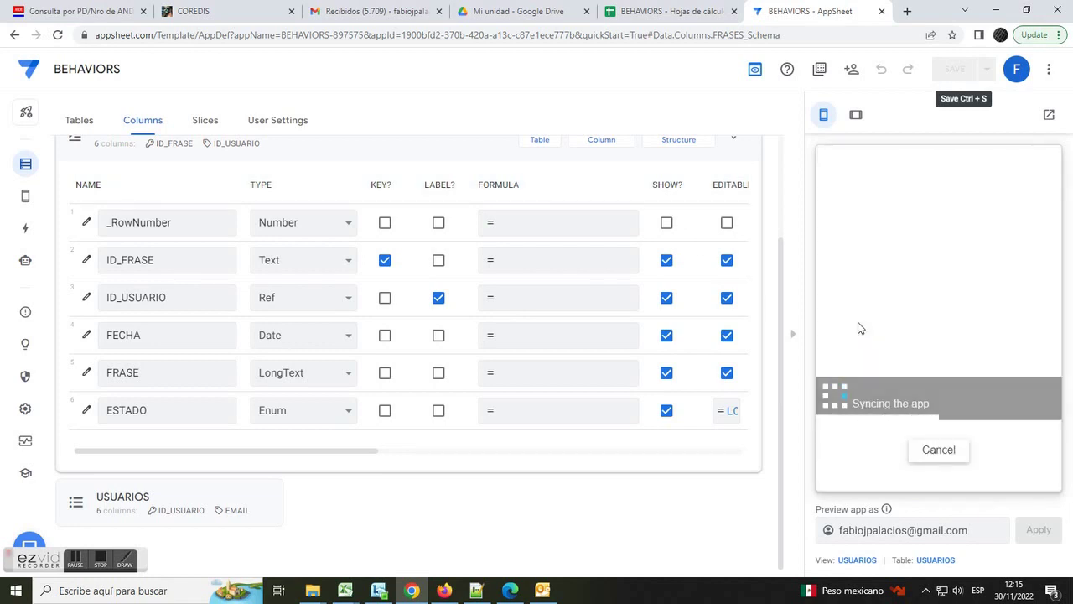
left_click(940, 474)
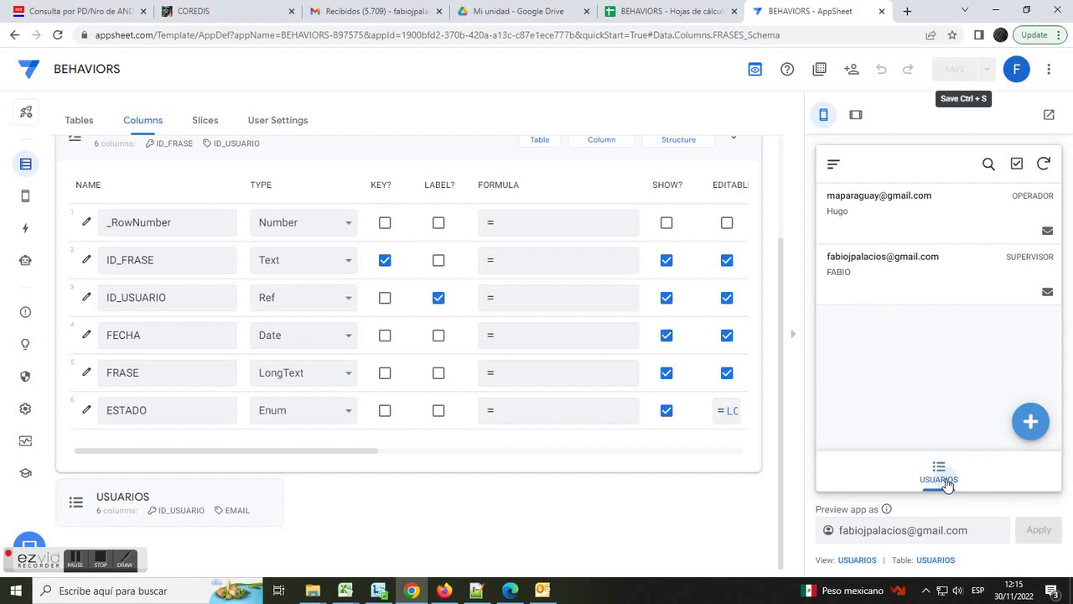
left_click(911, 275)
scroll(1054, 294, "down", 2)
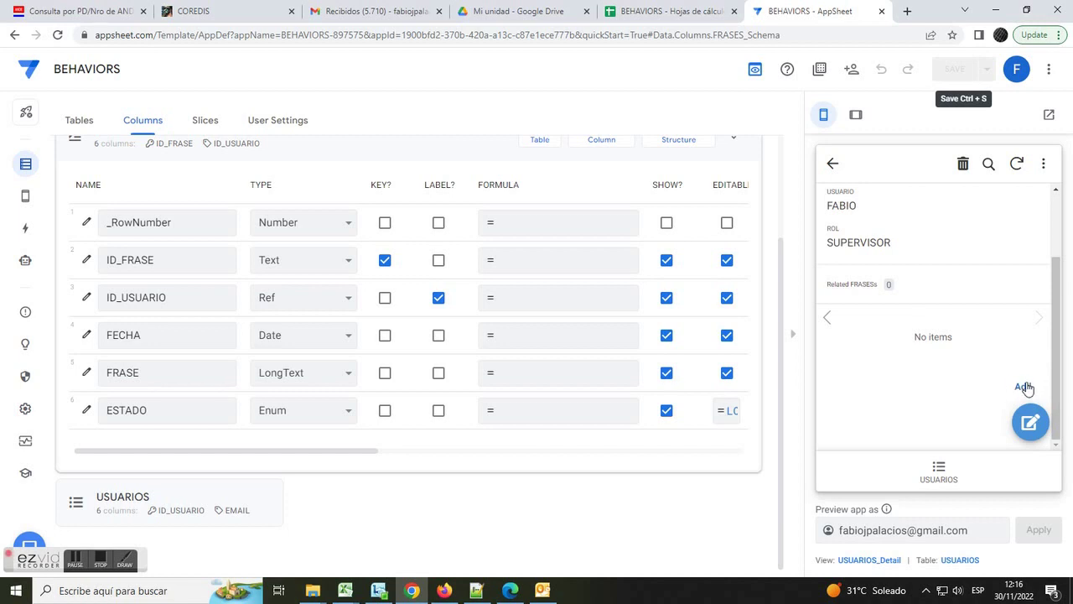
- Add the phrase 'HAZ EL BIEN SIN MIRAR A QUIEN' for the supervisor and save it
left_click(1024, 387)
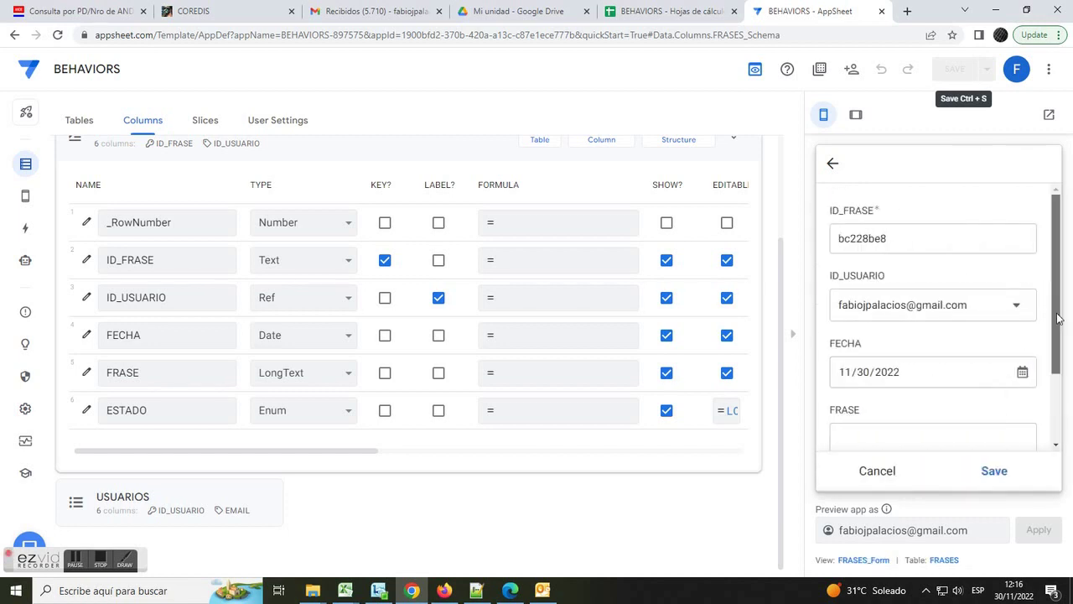
scroll(1058, 319, "down", 2)
left_click(872, 367)
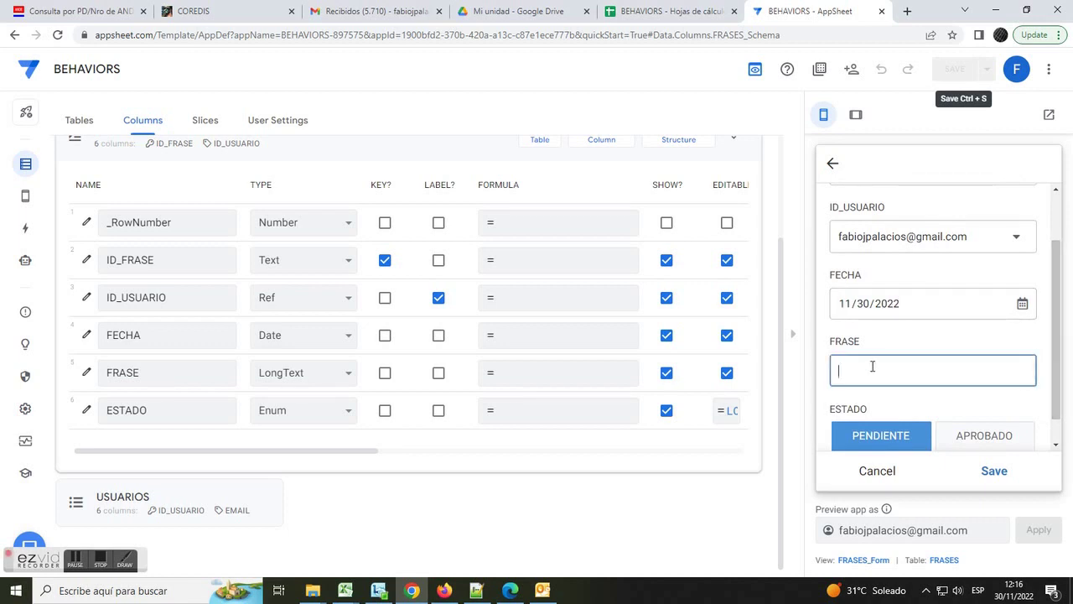
type("HAZ EL BIEN SIN MIRAR A QUIEN")
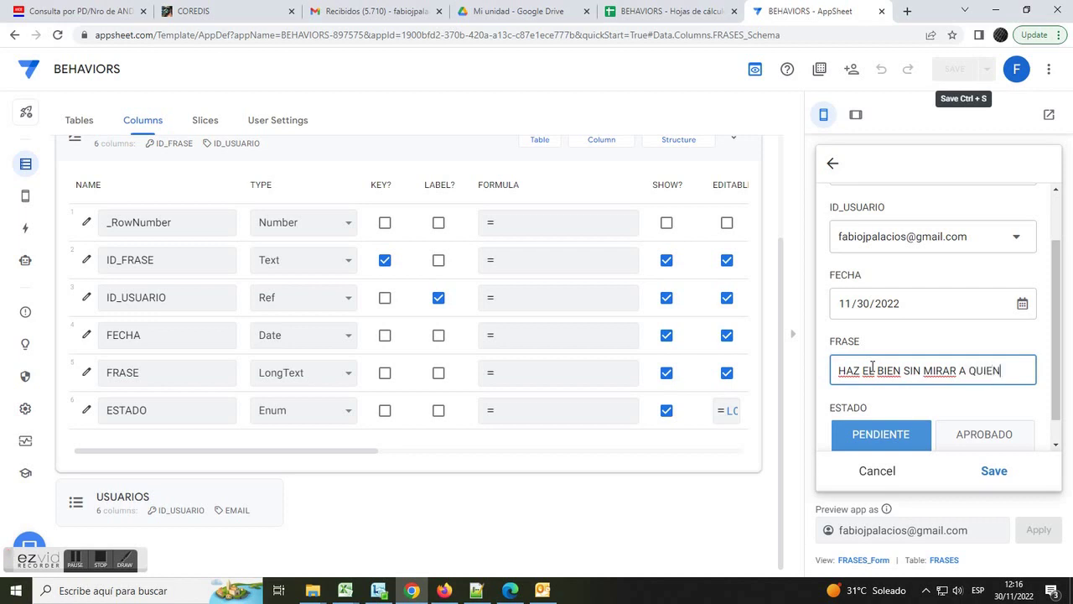
scroll(877, 373, "down", 1)
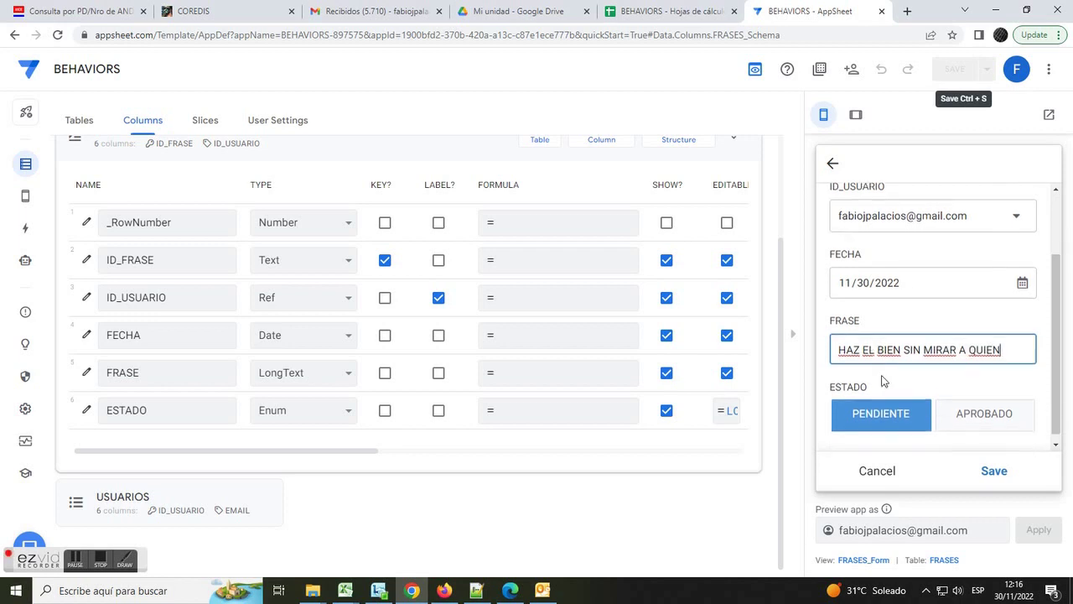
left_click(993, 472)
- Return the preview to the USUARIOS list
left_click_drag(875, 367, 930, 364)
scroll(989, 364, "up", 3)
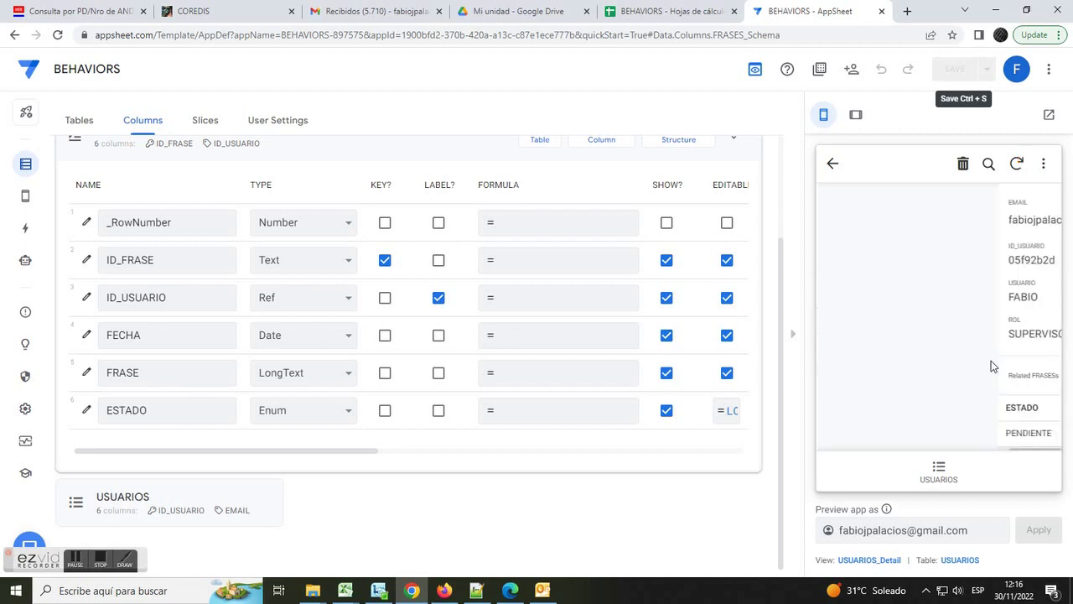
left_click(939, 474)
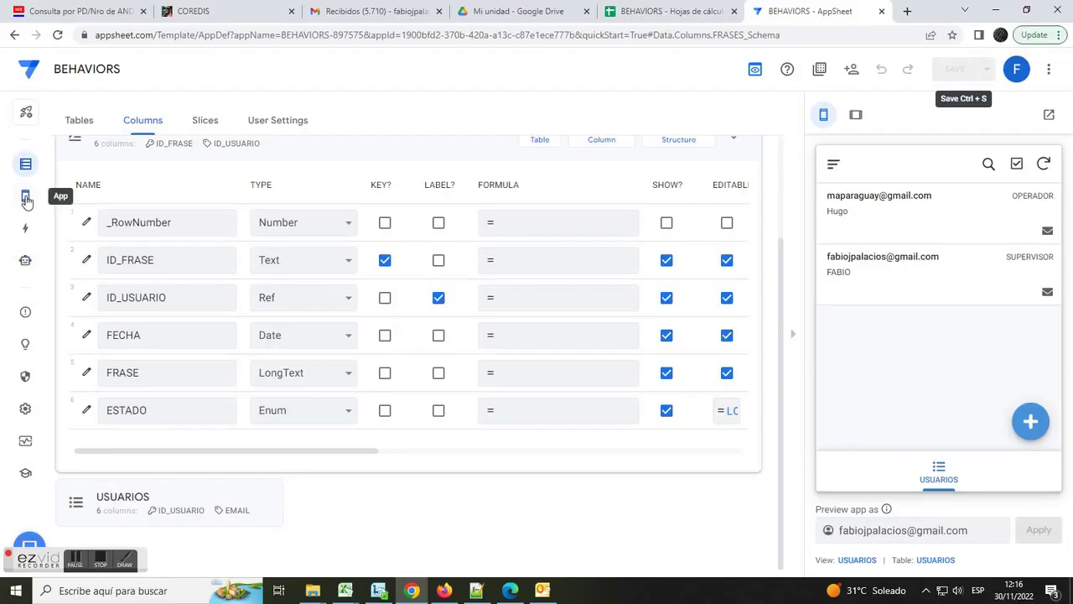
- Create a view from a suggestion, name it FRASES, and base it on the FRASES table
left_click(25, 196)
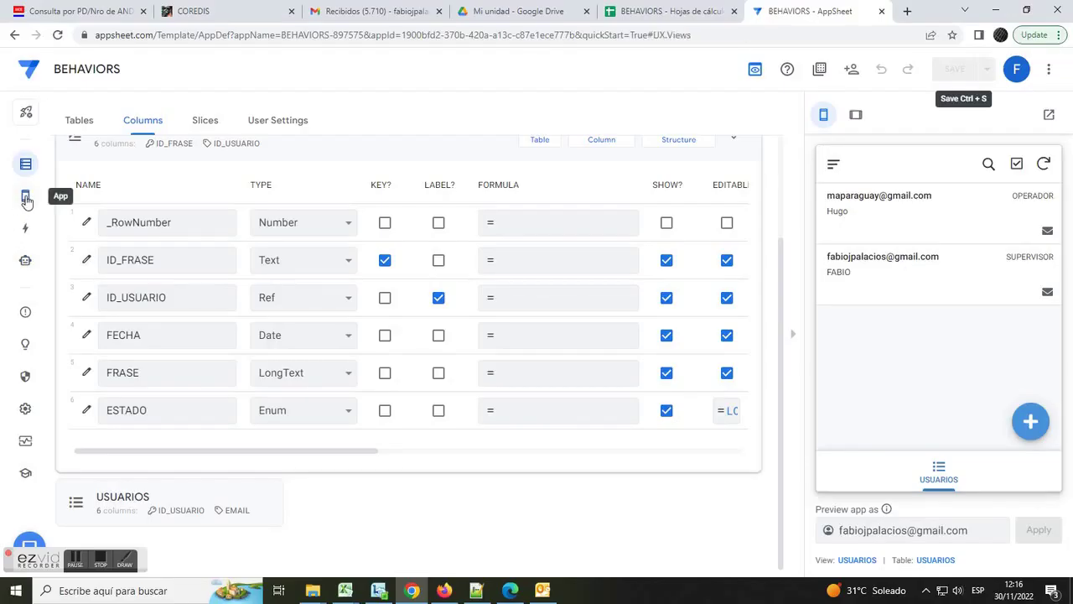
left_click(171, 212)
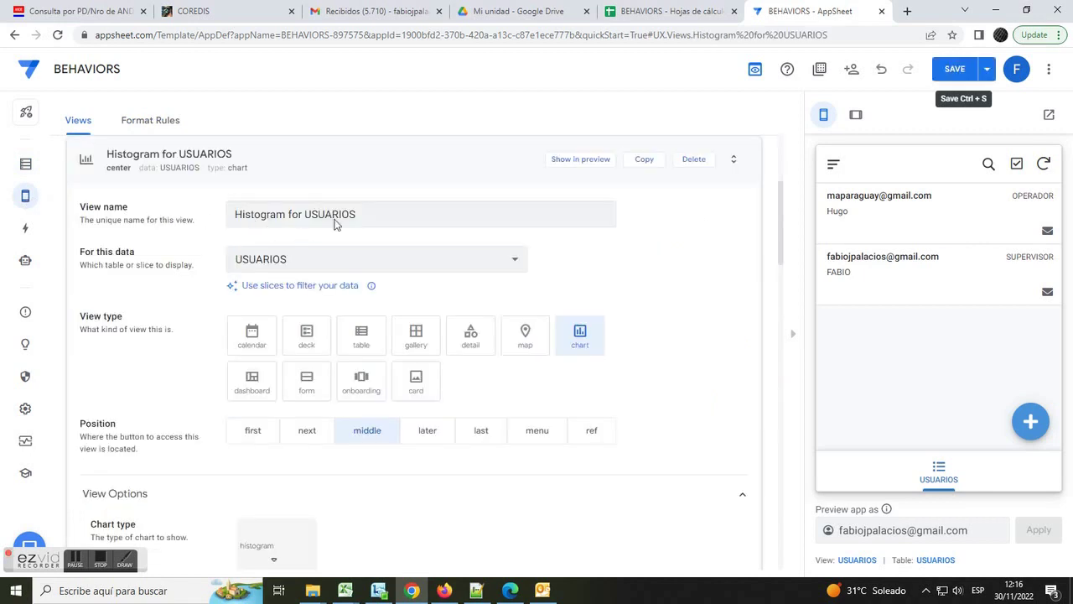
type("FRASES")
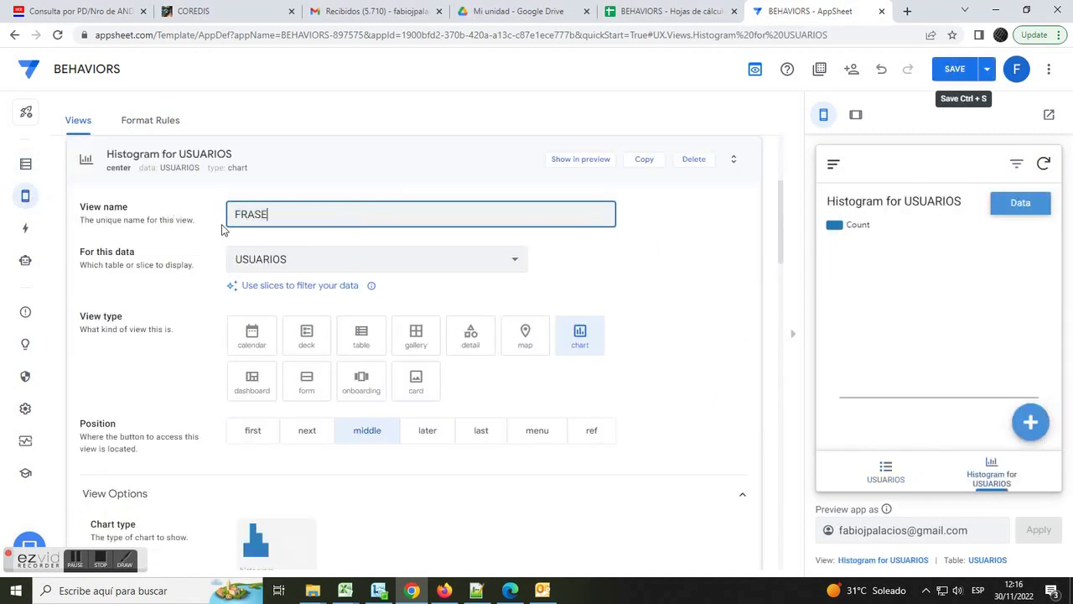
left_click(357, 271)
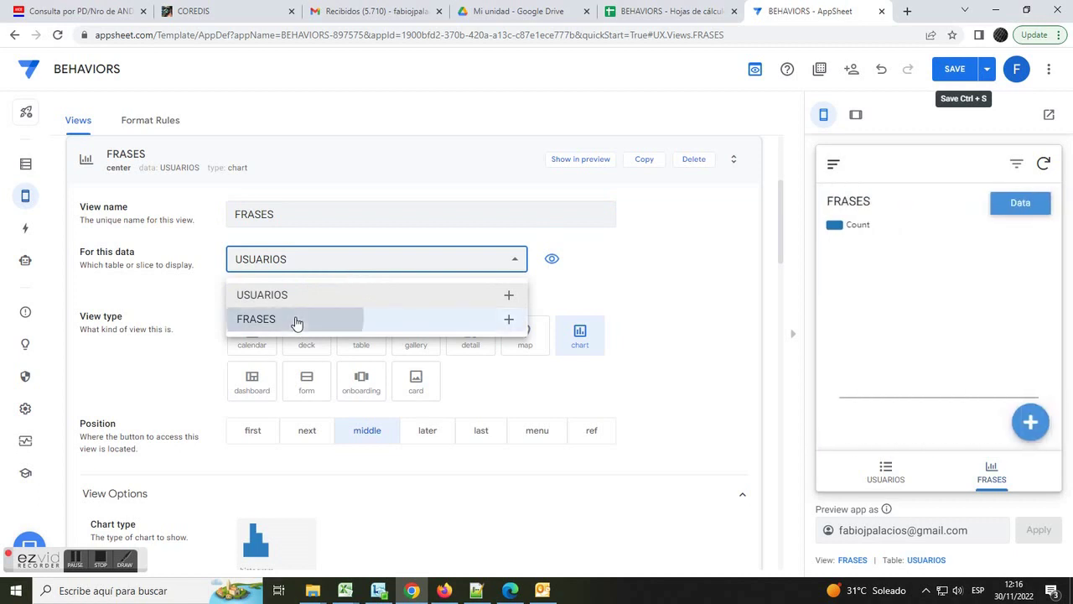
left_click(296, 318)
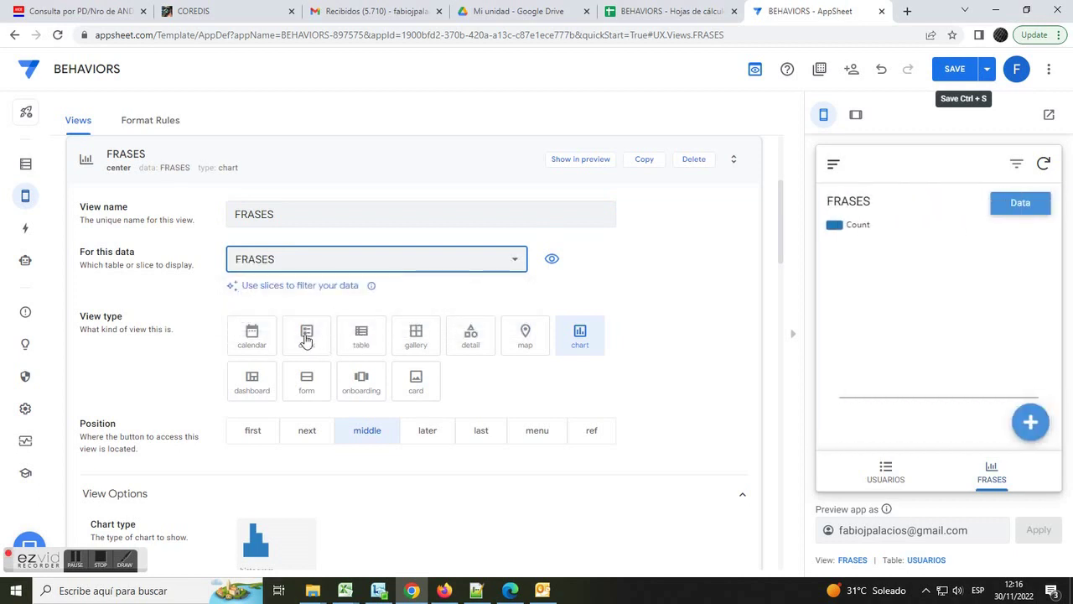
- Switch the FRASES view to card layout showing the APROBADO and PENDIENTE phrases
left_click(308, 338)
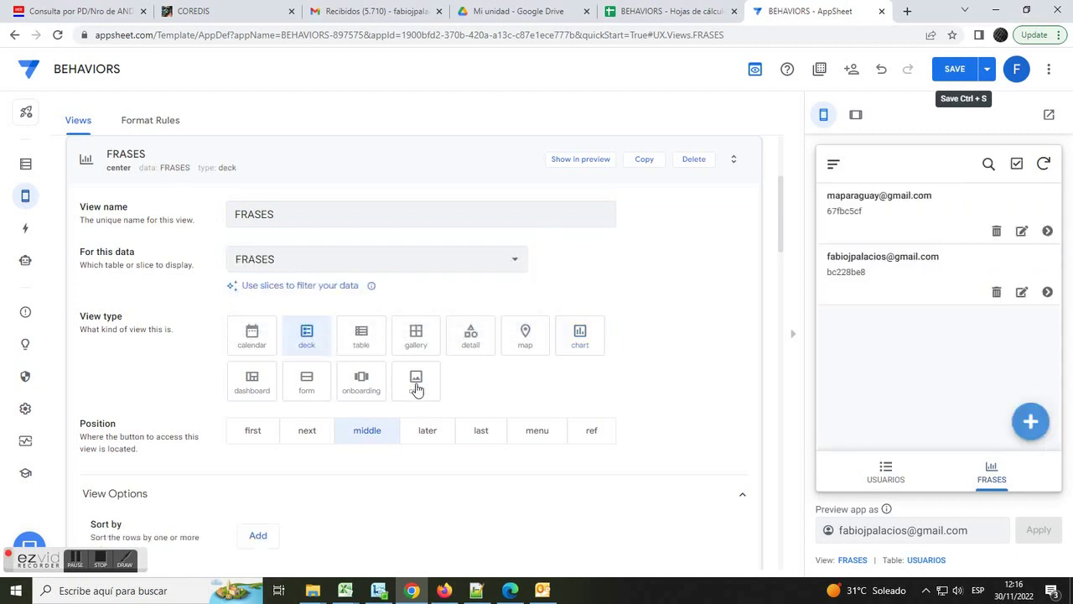
left_click(417, 389)
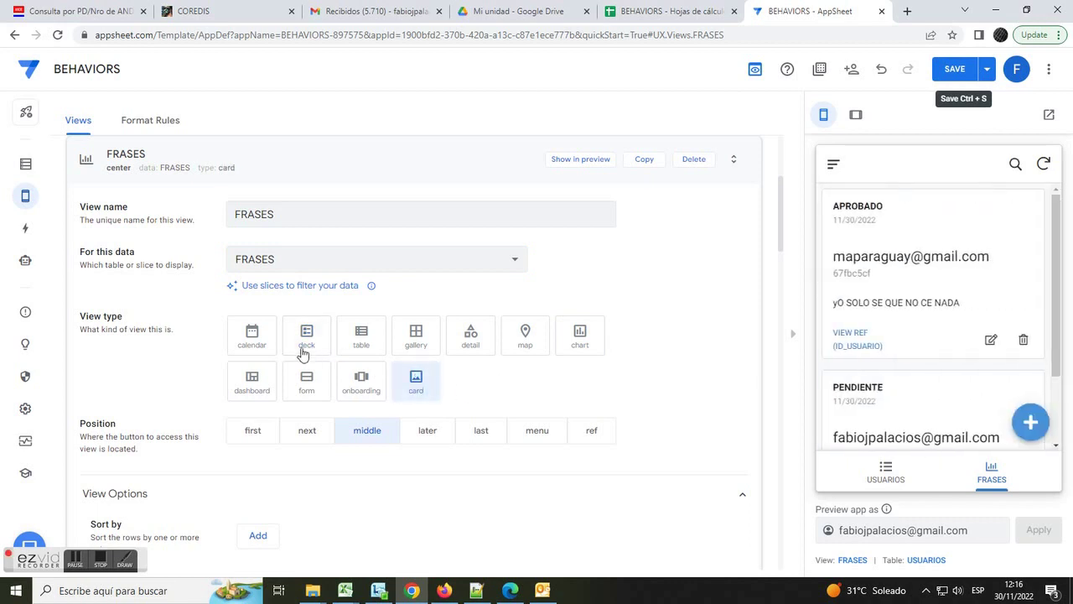
left_click(419, 384)
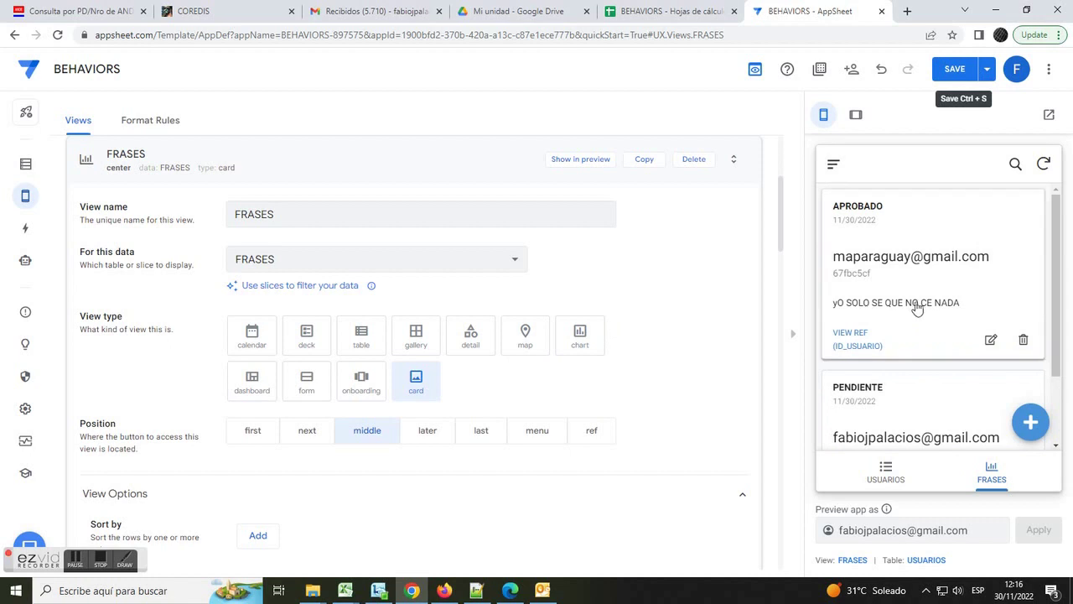
scroll(929, 342, "down", 1)
scroll(926, 352, "down", 1)
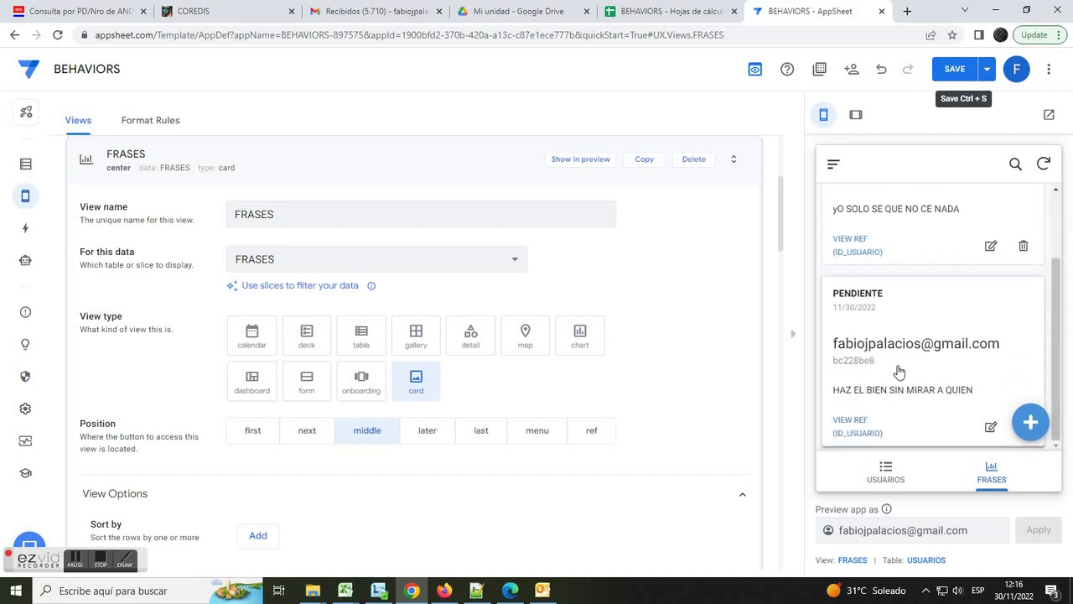
scroll(750, 407, "up", 2)
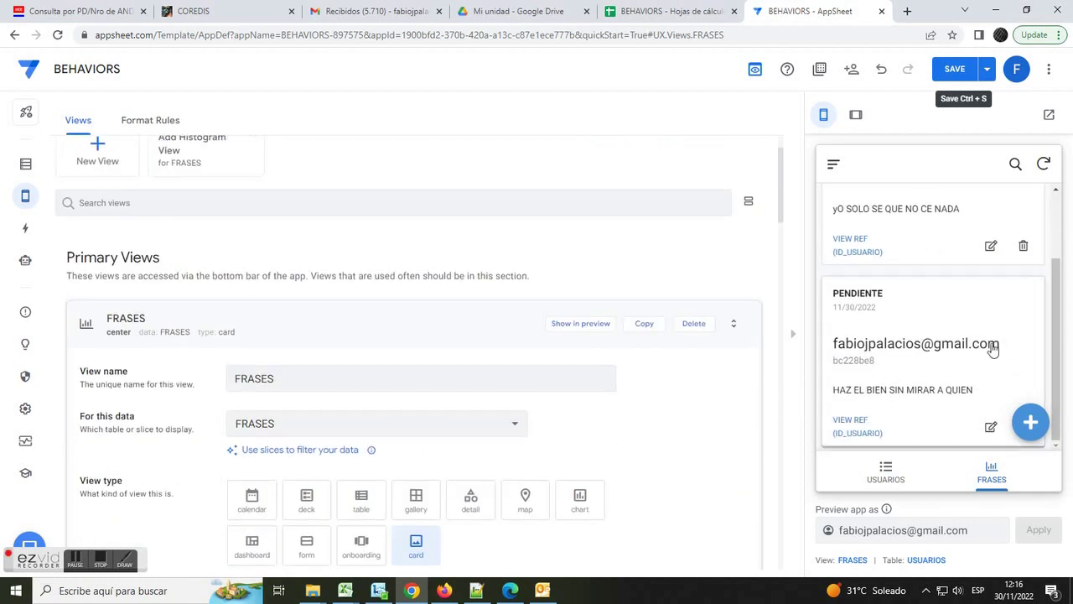
- Give the FRASES view the align-center icon found by searching 'text' in the Display icon picker
scroll(1063, 306, "up", 1)
scroll(1063, 306, "up", 1)
scroll(1063, 306, "down", 1)
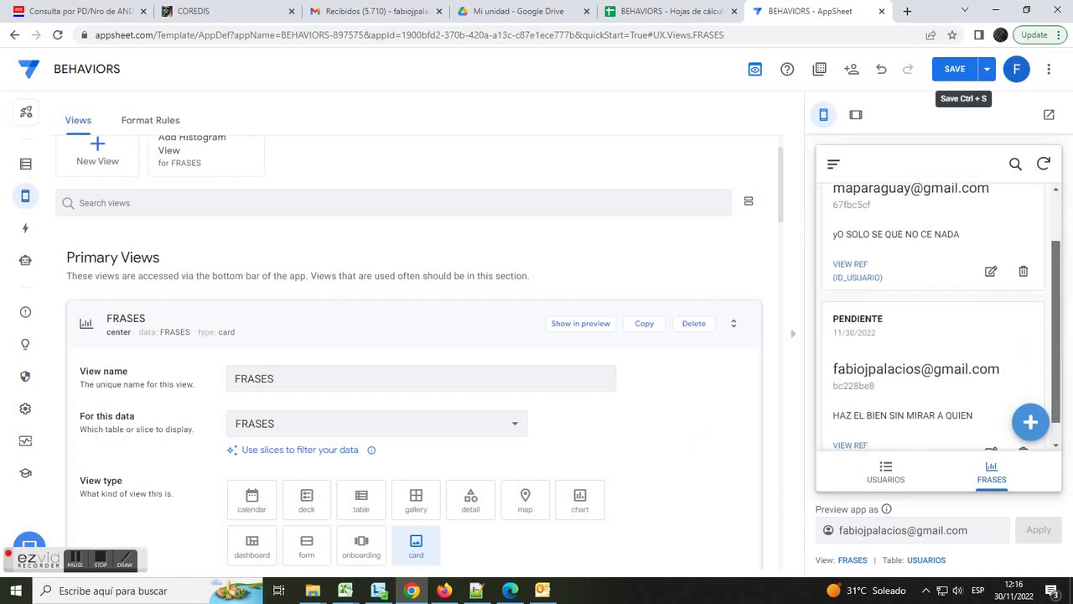
scroll(565, 451, "down", 1)
scroll(645, 492, "down", 3)
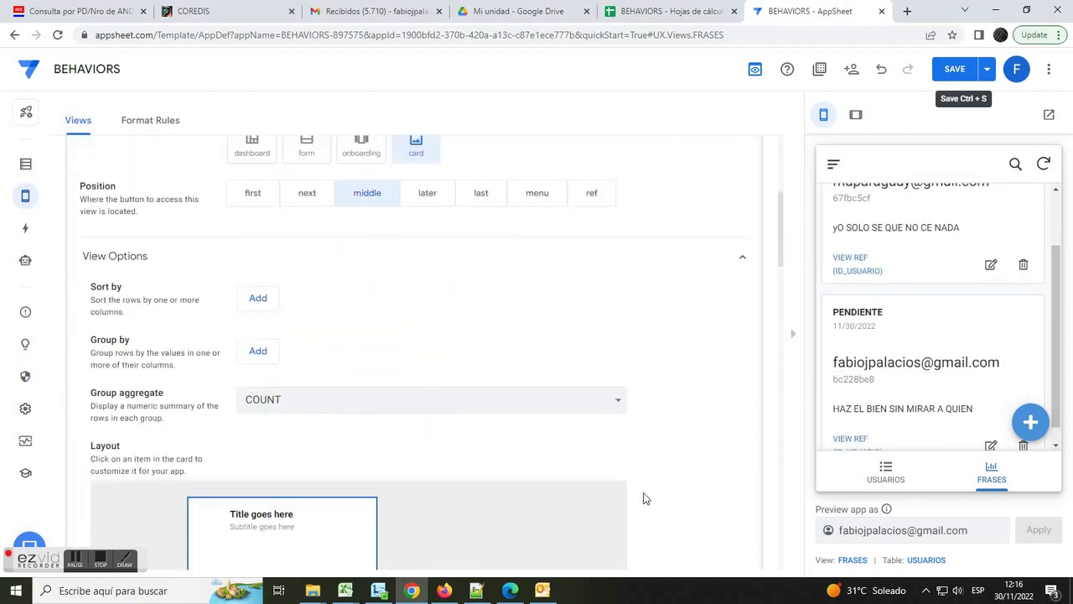
scroll(644, 499, "down", 1)
scroll(644, 498, "down", 5)
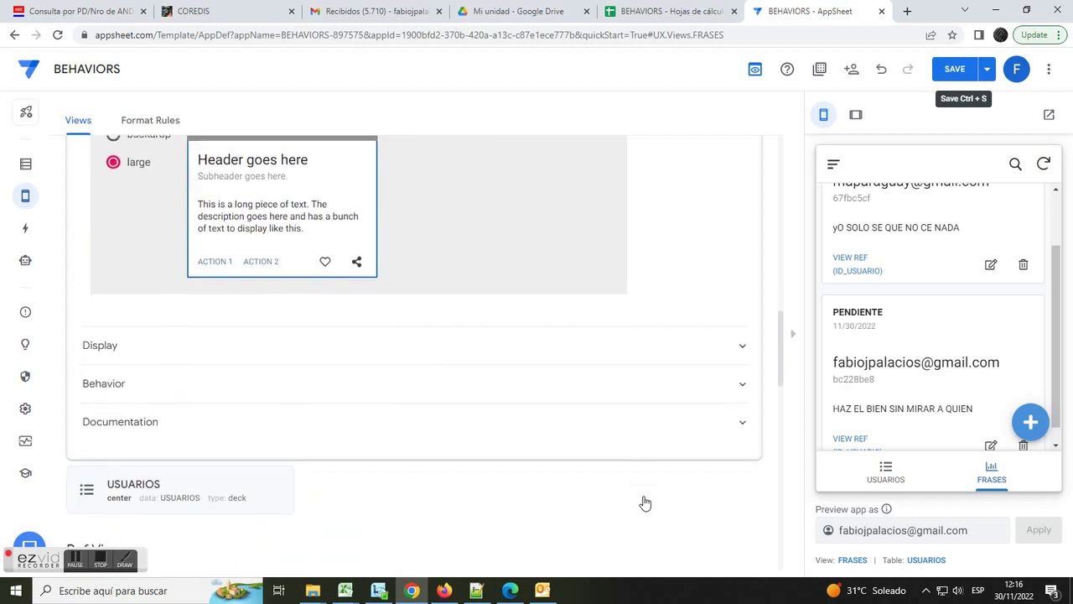
scroll(644, 503, "down", 8)
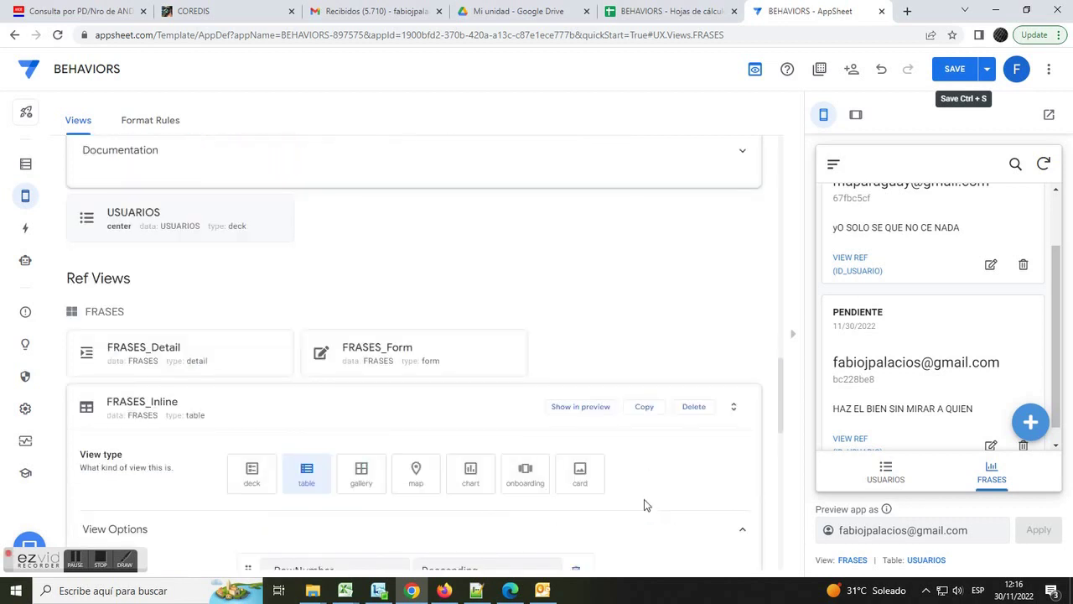
scroll(645, 505, "down", 1)
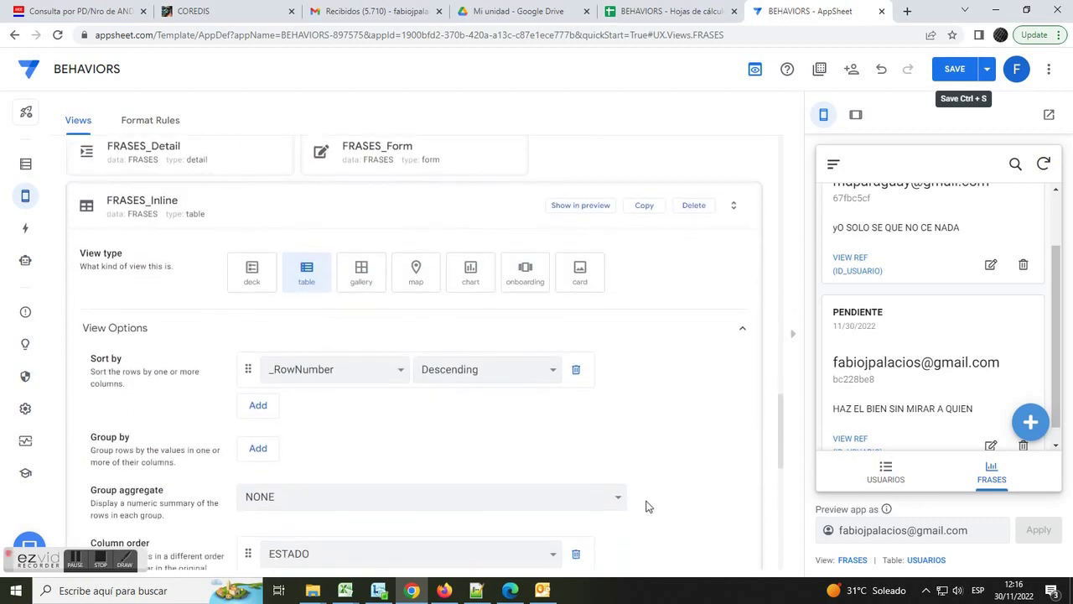
scroll(492, 265, "down", 1)
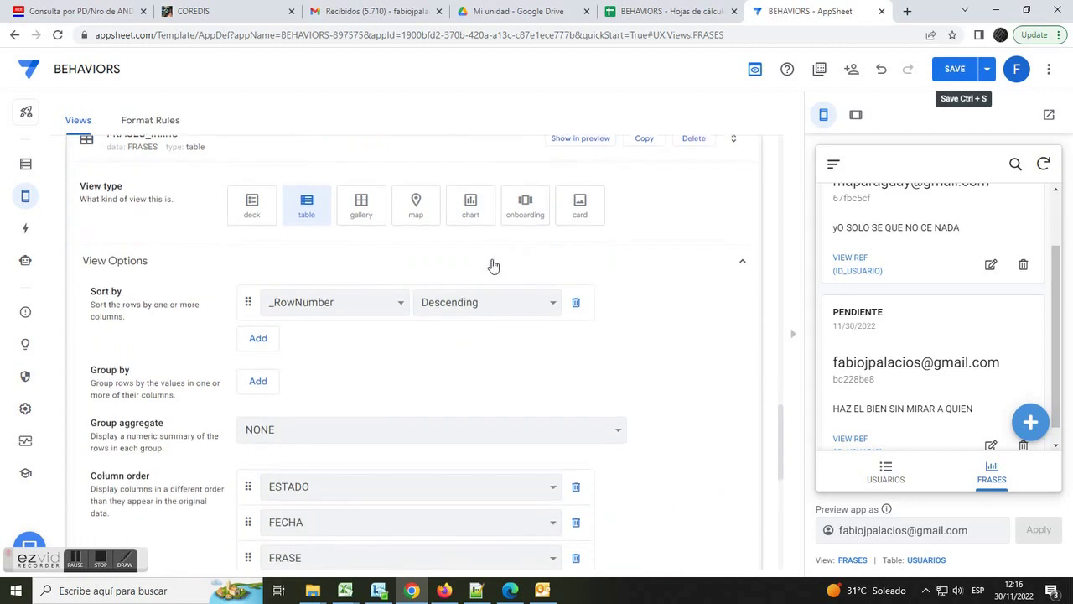
scroll(624, 333, "up", 4)
scroll(623, 371, "down", 6)
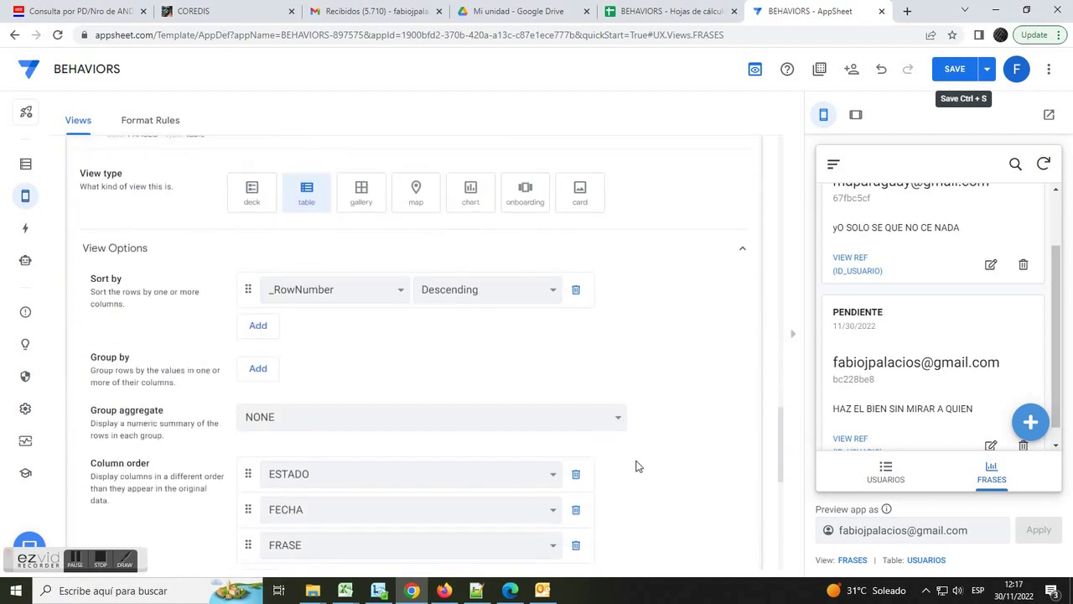
scroll(651, 462, "up", 2)
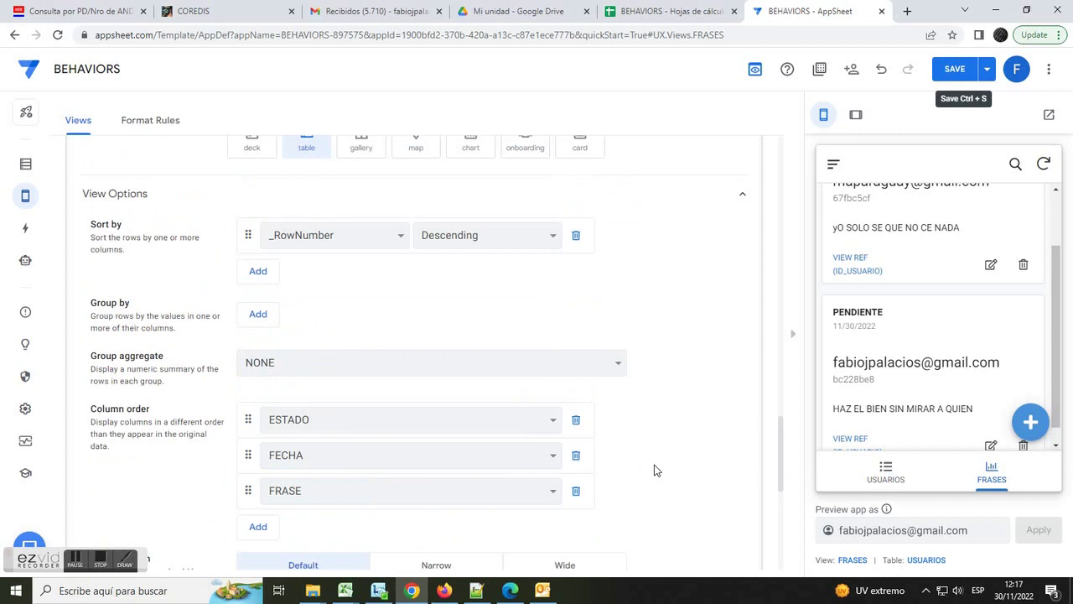
left_click_drag(779, 465, 789, 344)
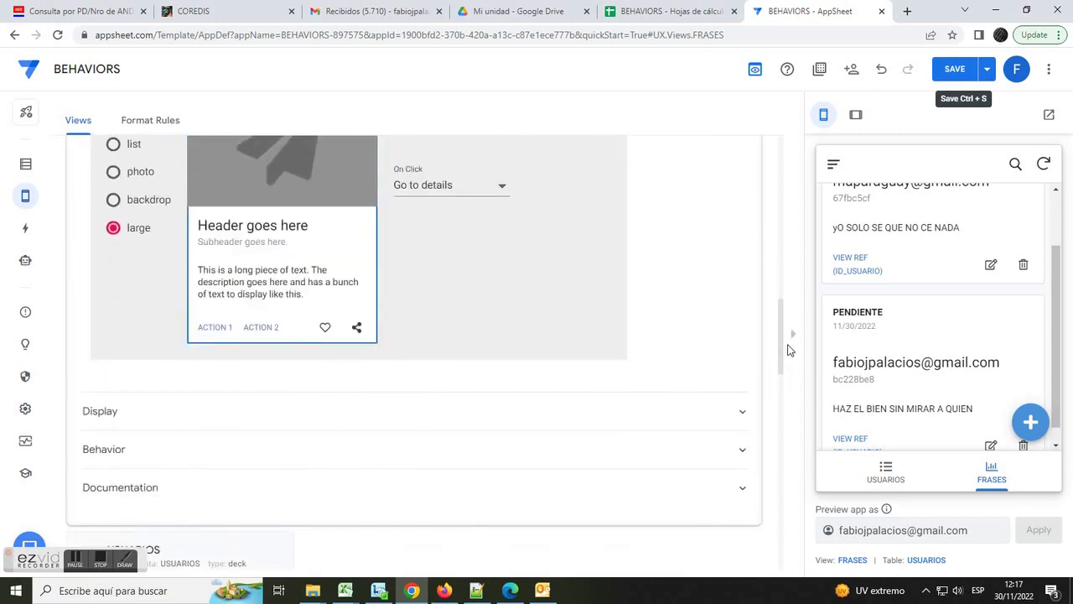
left_click(138, 412)
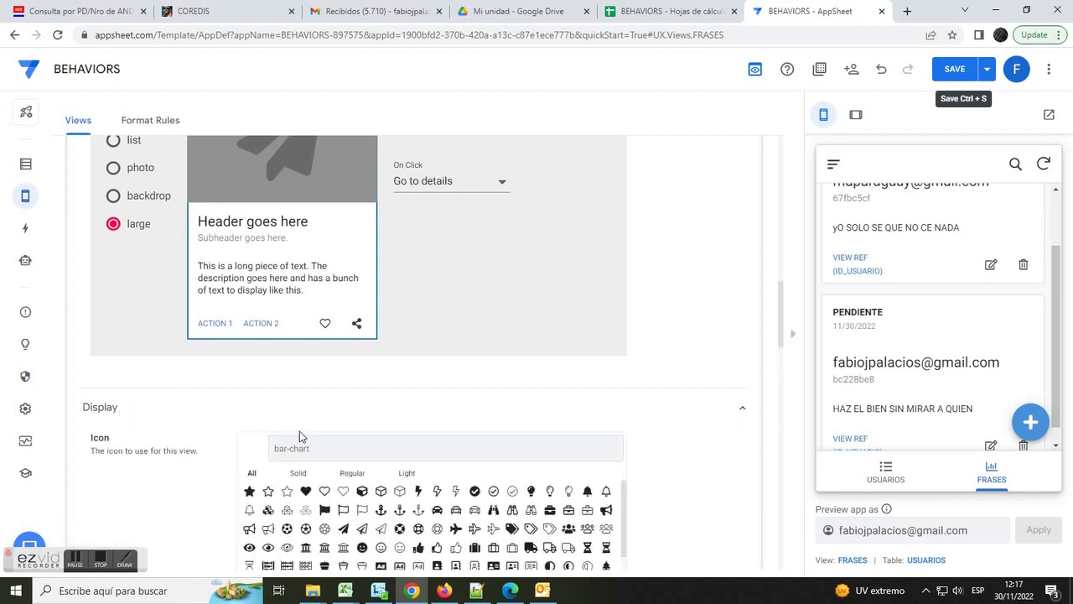
left_click(310, 448)
type("text")
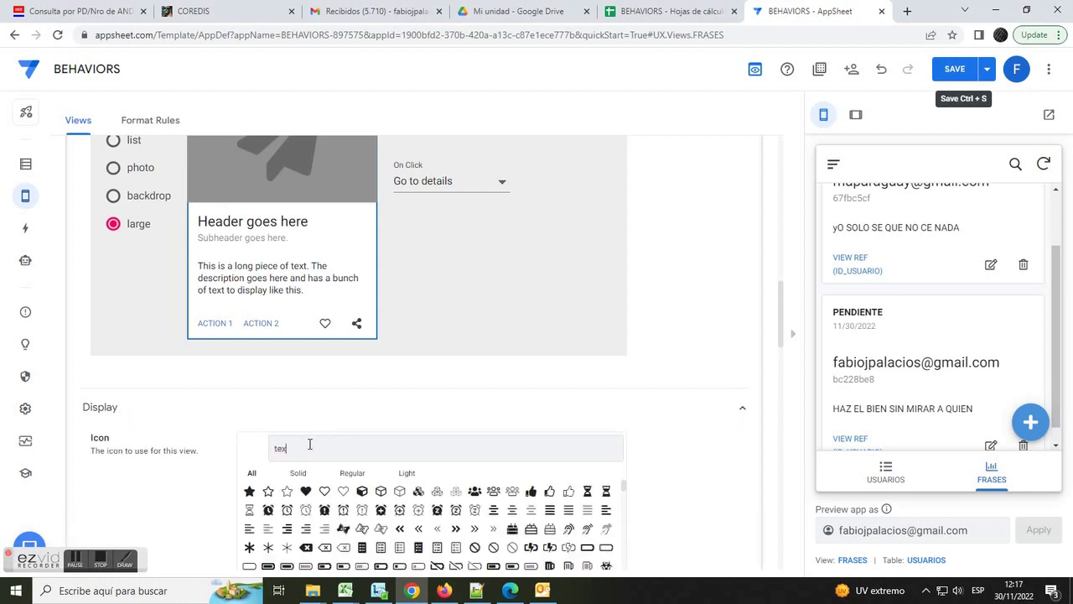
left_click(268, 491)
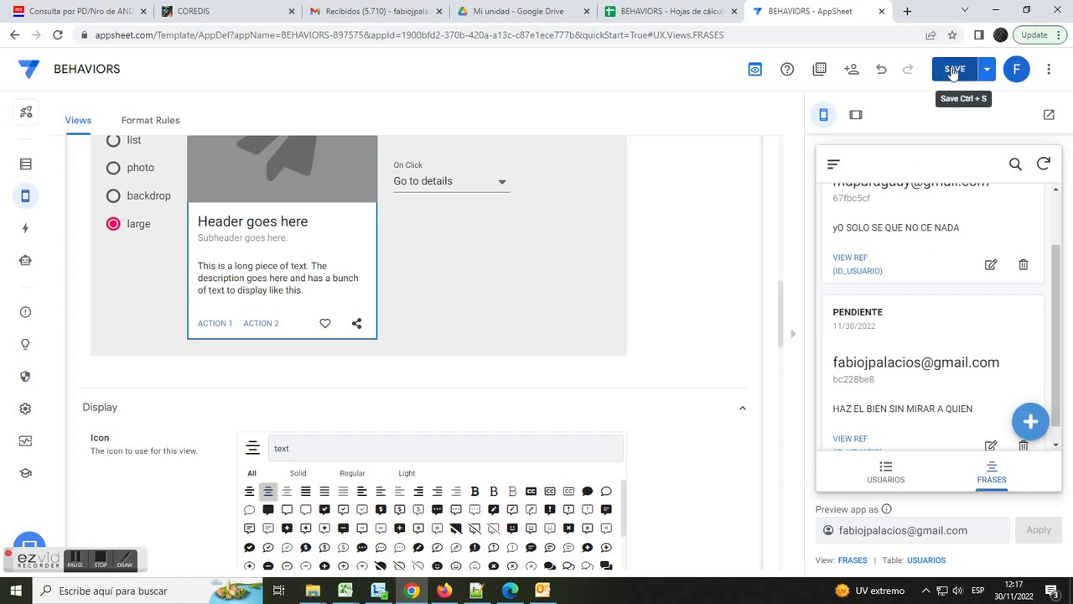
- Save the app and return the preview to the USUARIOS list
left_click(950, 68)
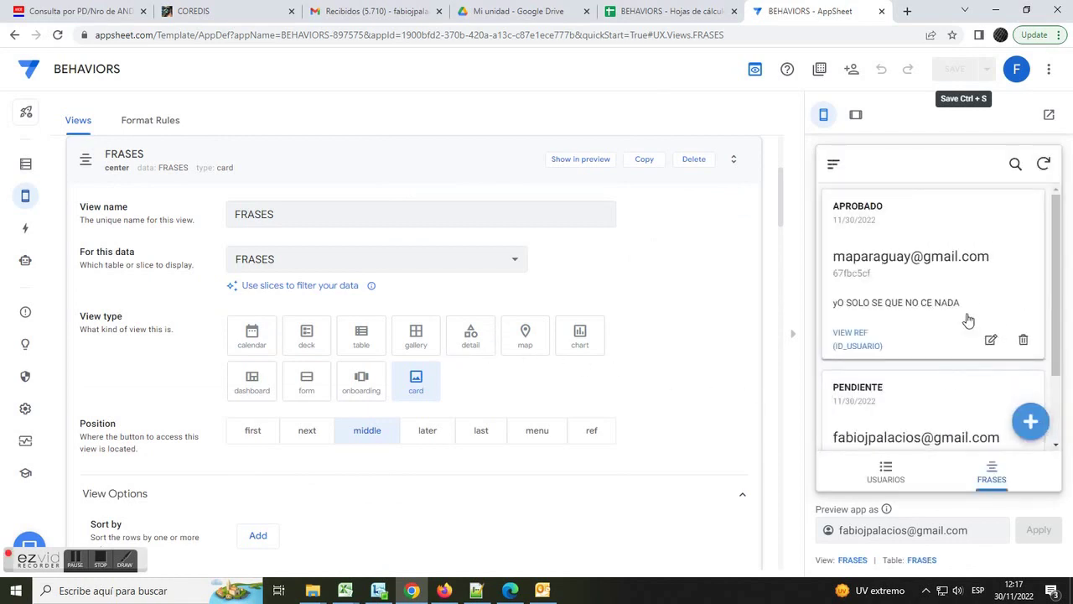
scroll(965, 317, "down", 1)
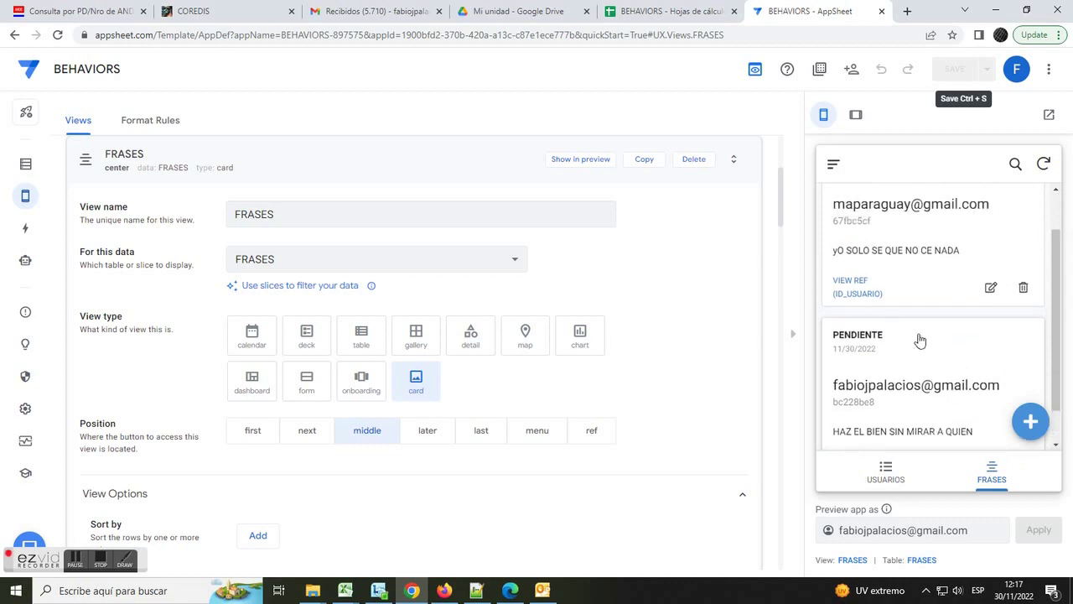
scroll(917, 341, "up", 2)
left_click(887, 470)
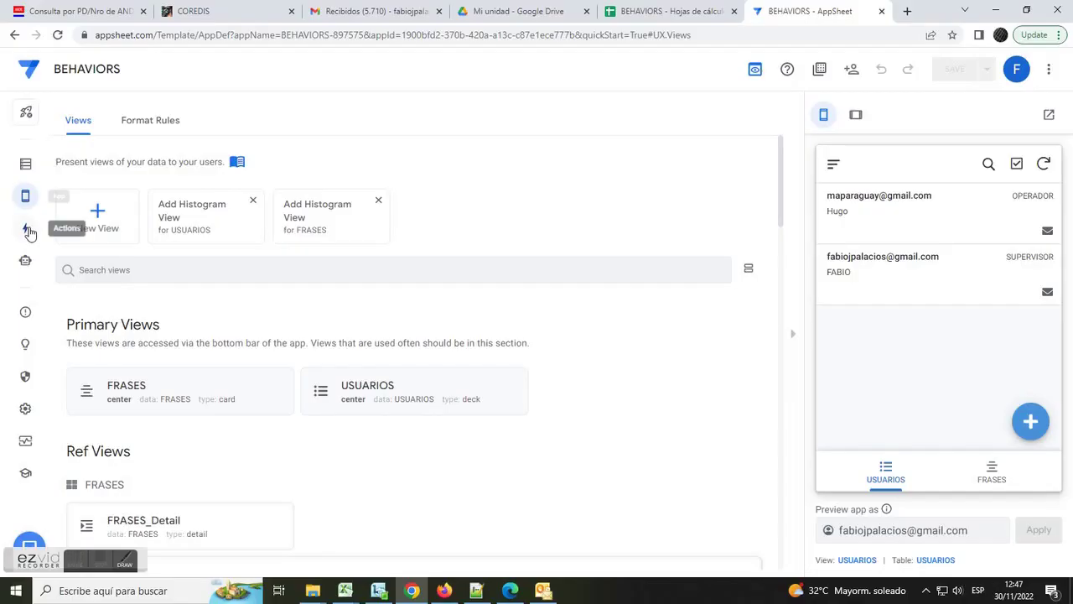
- Open the FRASES Add action's 'Only if this condition is true' Expression Assistant, then switch to Notepad++
left_click(26, 229)
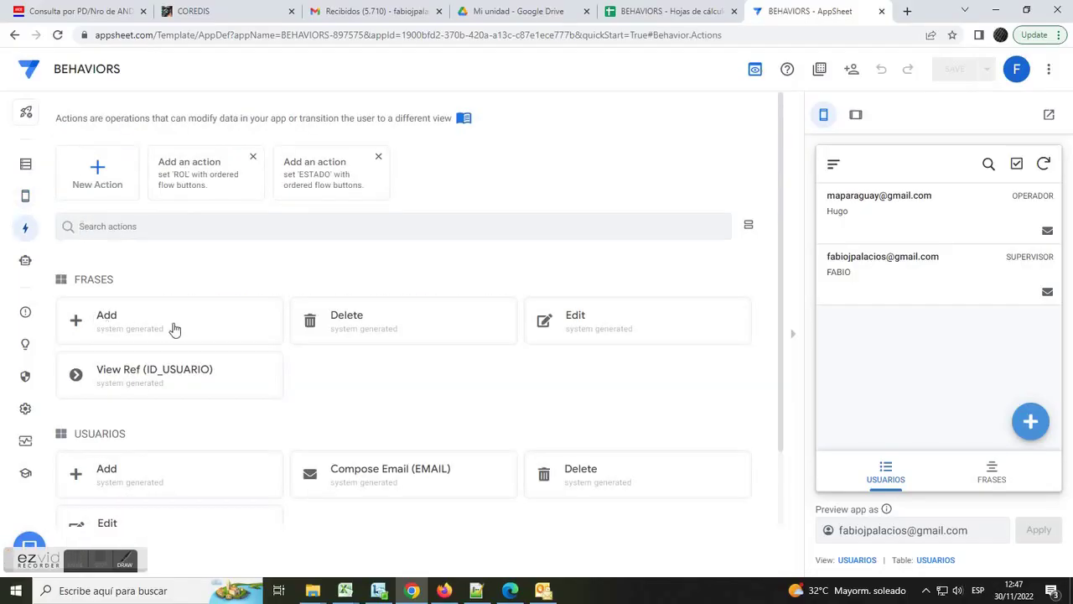
left_click_drag(128, 289, 73, 283)
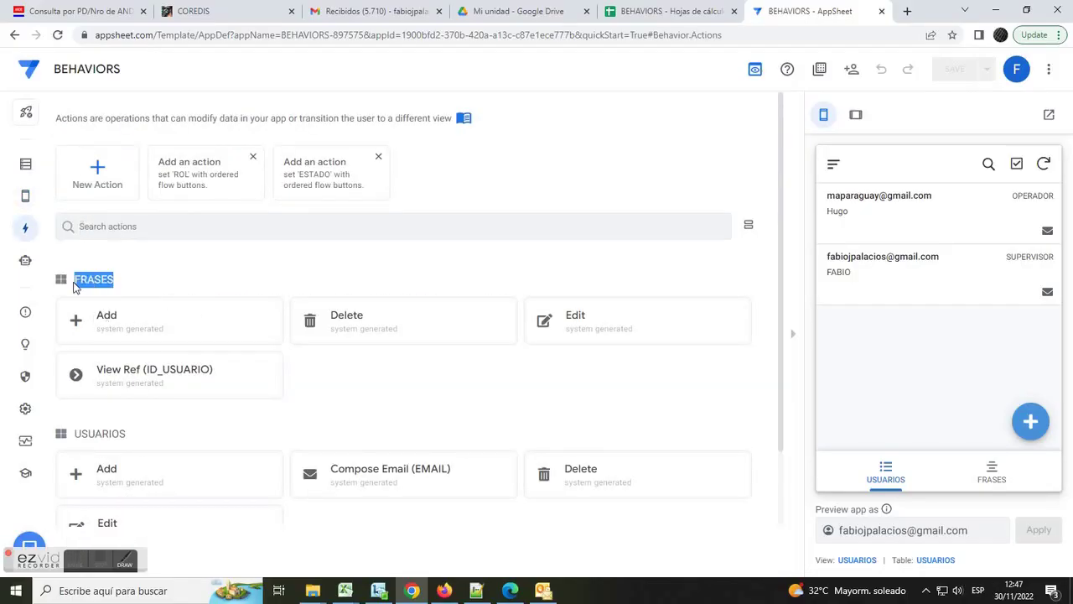
left_click(124, 325)
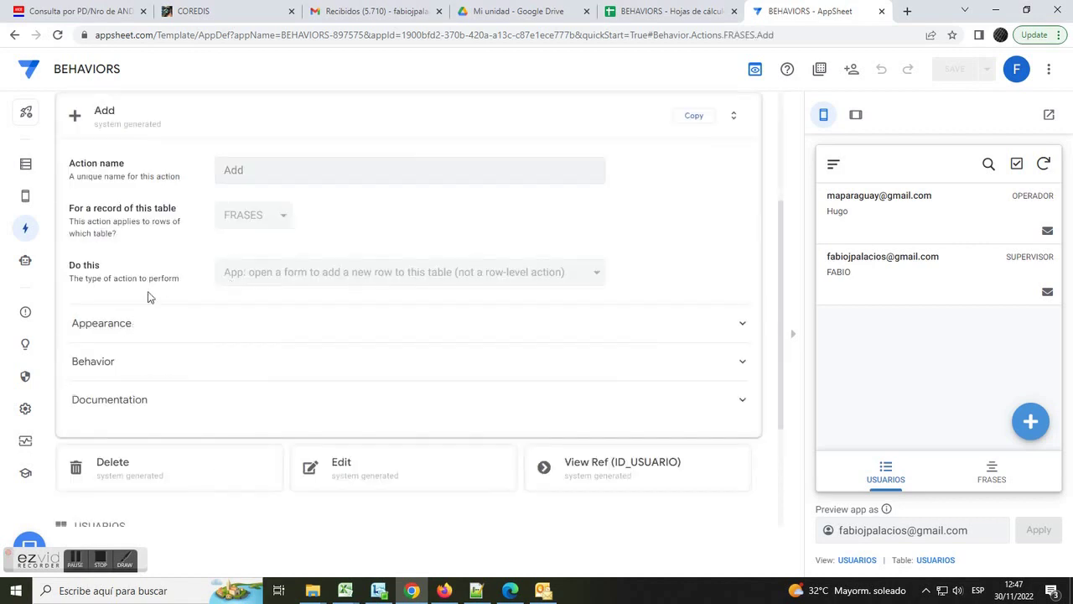
left_click(89, 366)
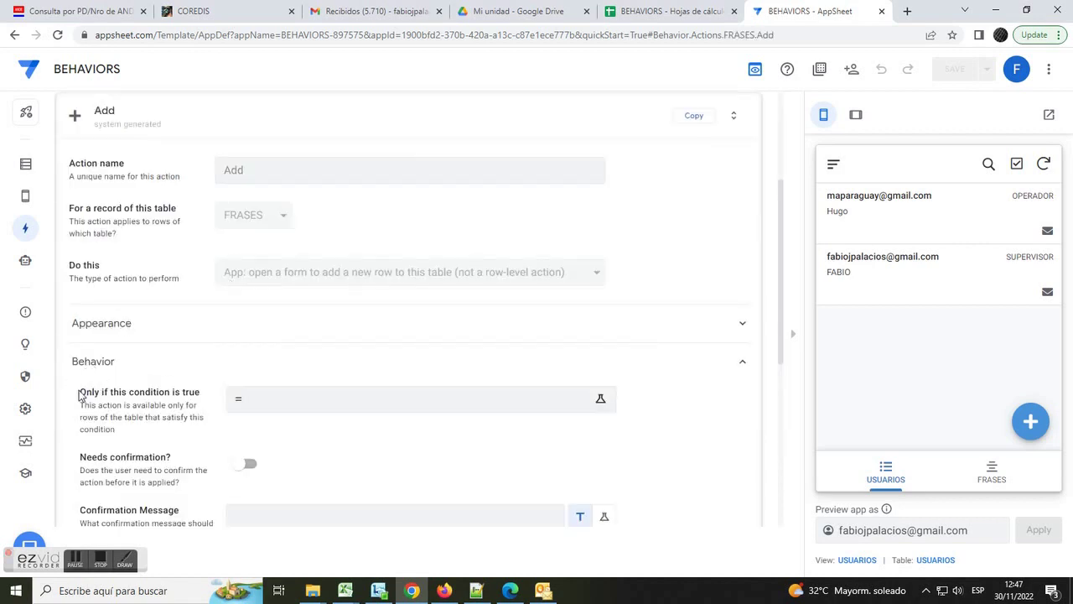
left_click_drag(81, 396, 195, 405)
left_click(280, 405)
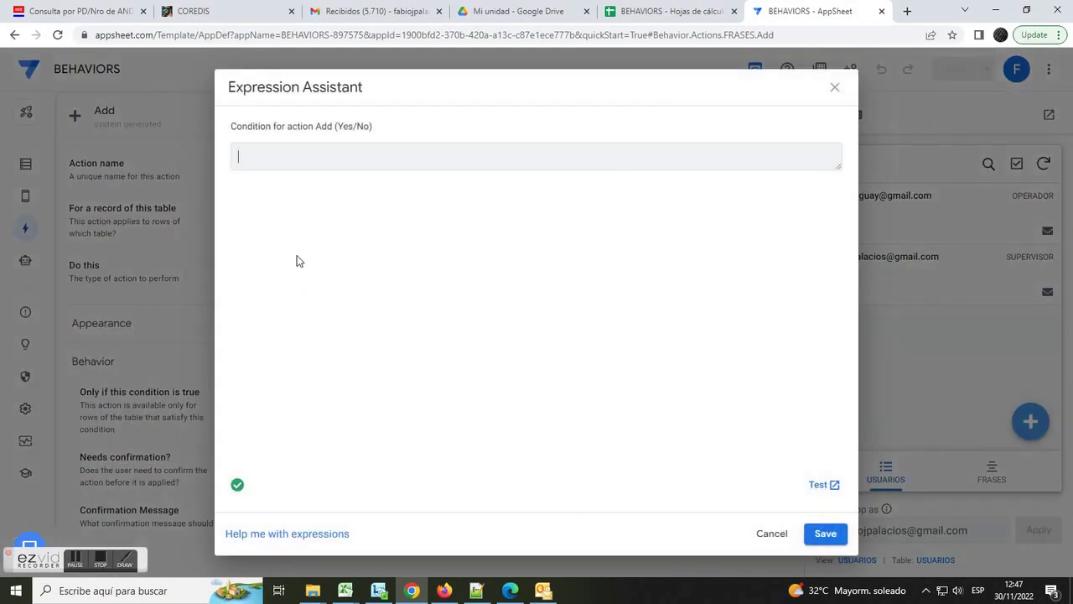
left_click(477, 588)
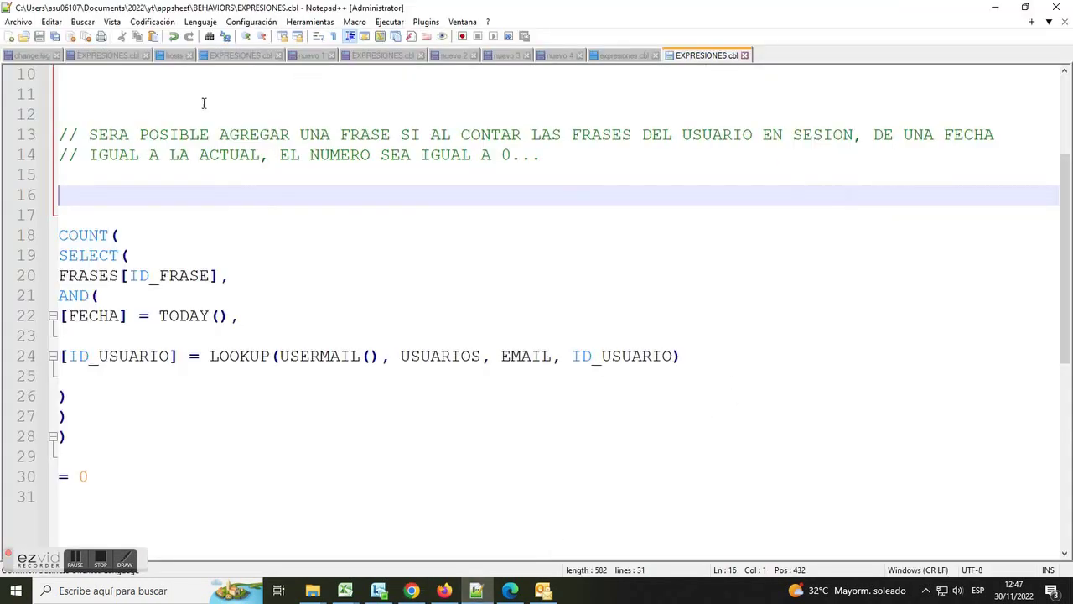
- Check the expression's brackets and correct USERMAIL() to USEREMAIL() on line 24
left_click_drag(89, 134, 551, 160)
left_click(268, 238)
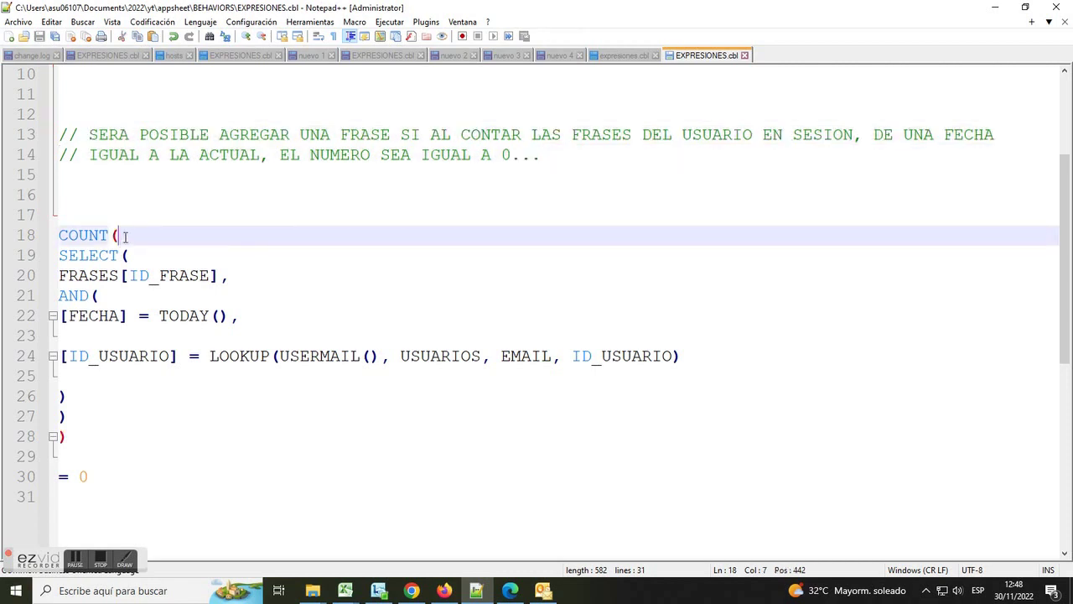
left_click(67, 414)
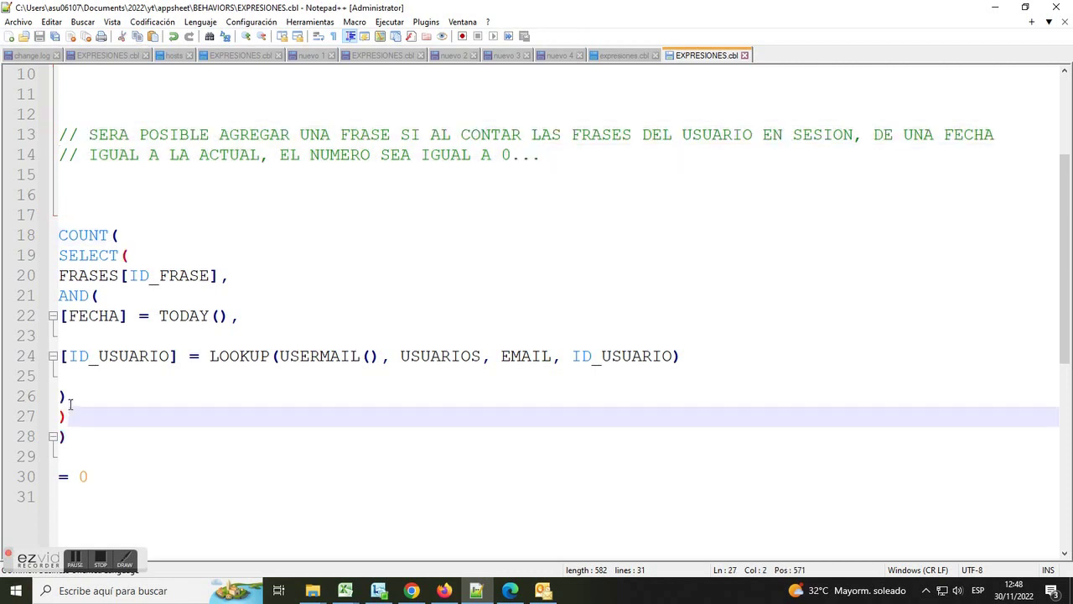
left_click(60, 396)
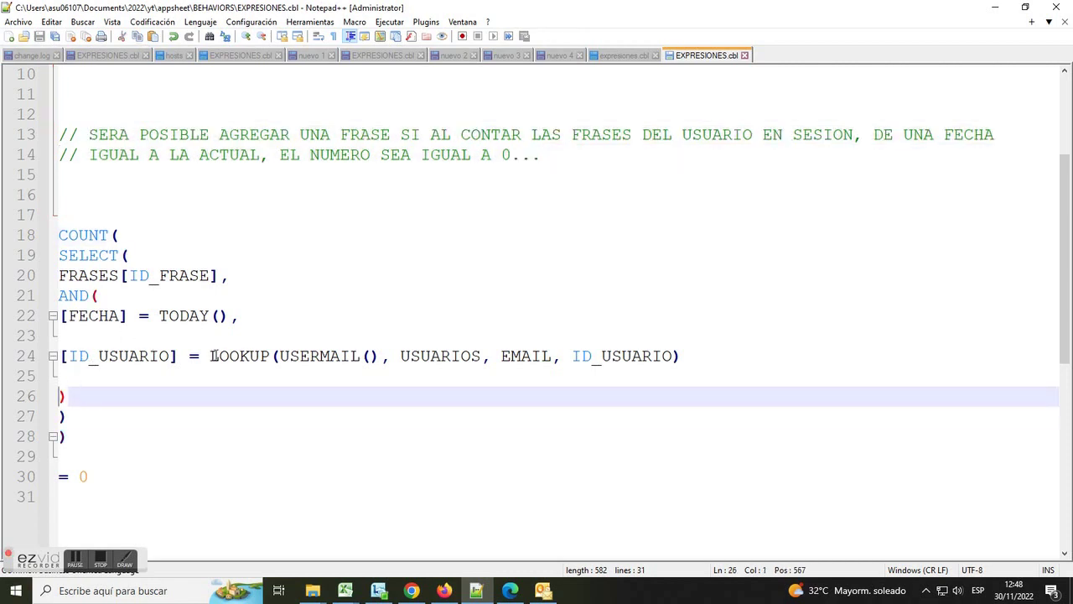
left_click(276, 356)
left_click(319, 357)
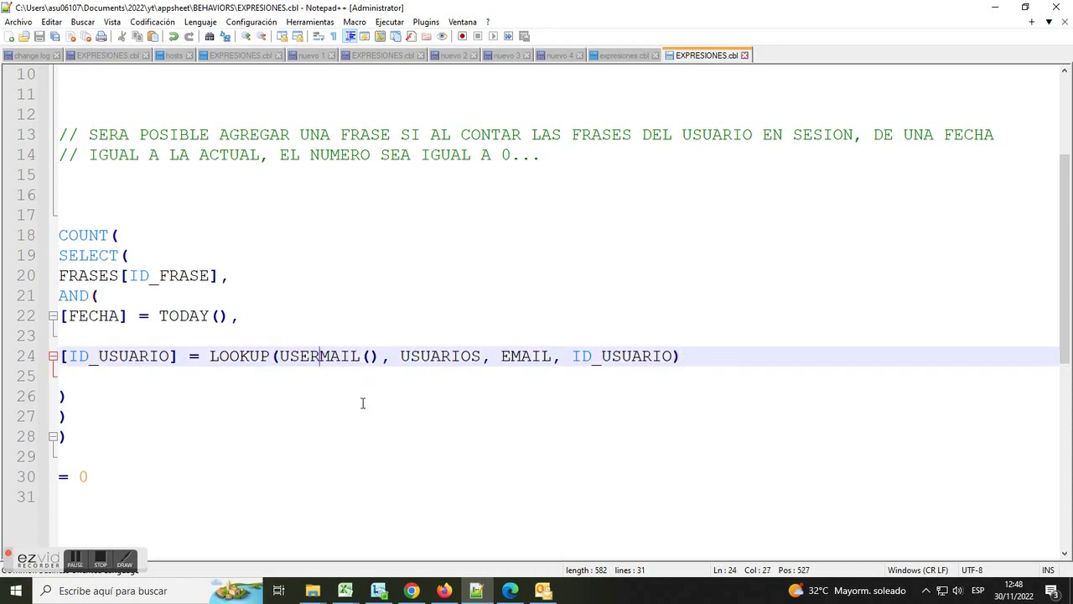
type("E")
- Copy the COUNT(SELECT(...)) = 0 expression on lines 18–30 and return to Chrome
left_click(427, 460)
left_click_drag(93, 482, 8, 231)
right_click(81, 240)
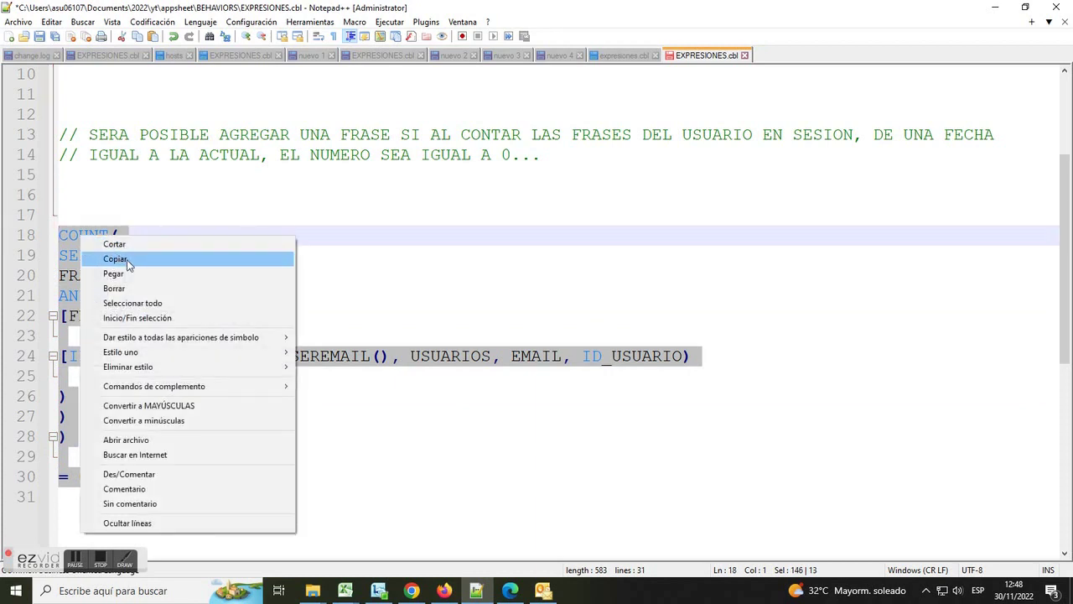
left_click(130, 258)
left_click(411, 590)
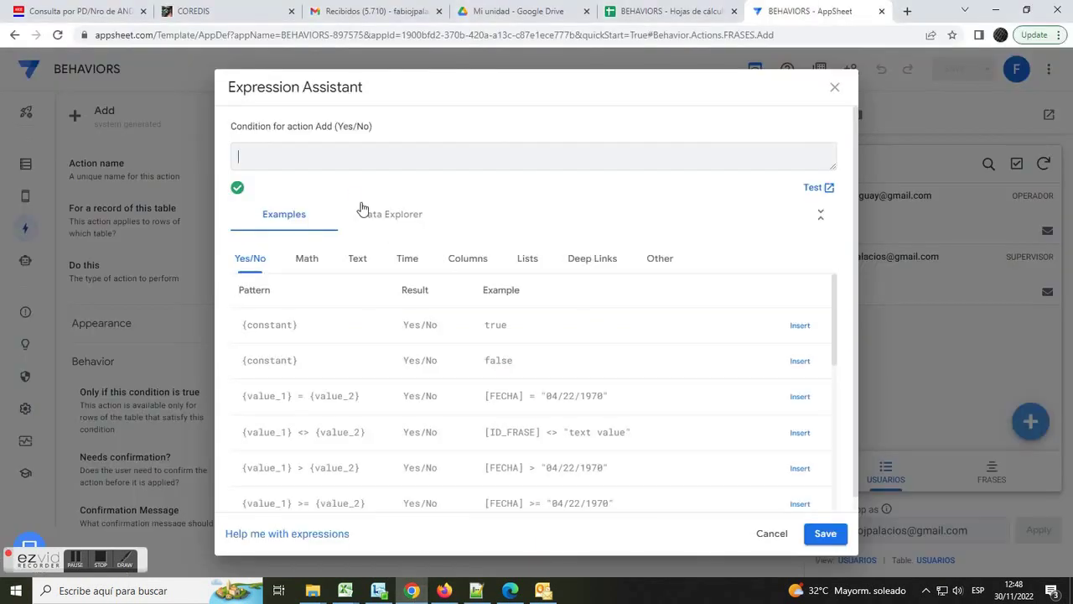
- Paste the COUNT(SELECT(...)) = 0 expression as the Add condition, save it, and save the app
right_click(343, 161)
left_click(409, 268)
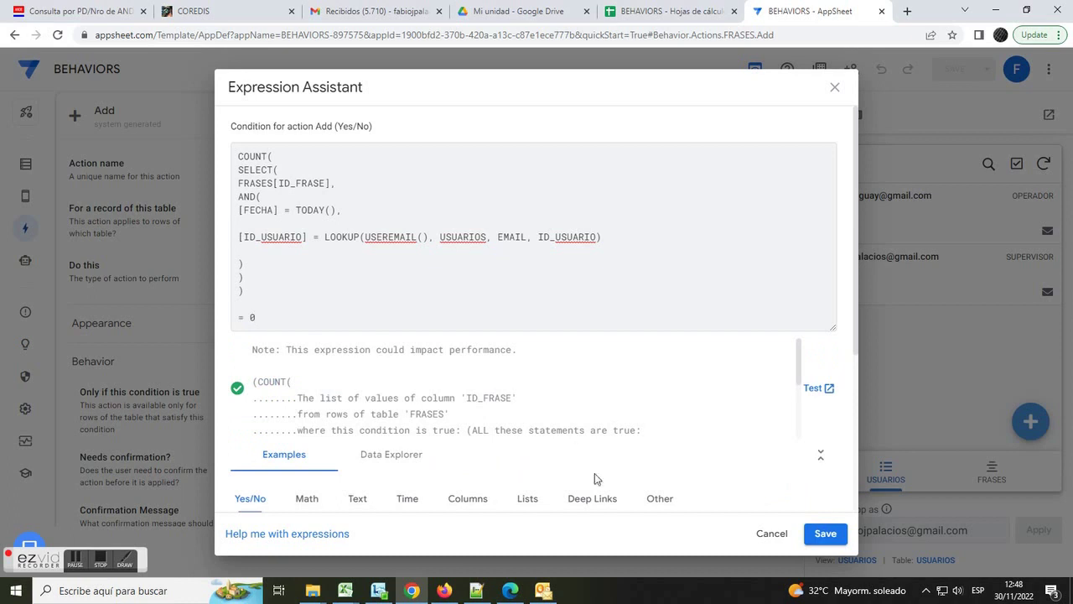
left_click(818, 533)
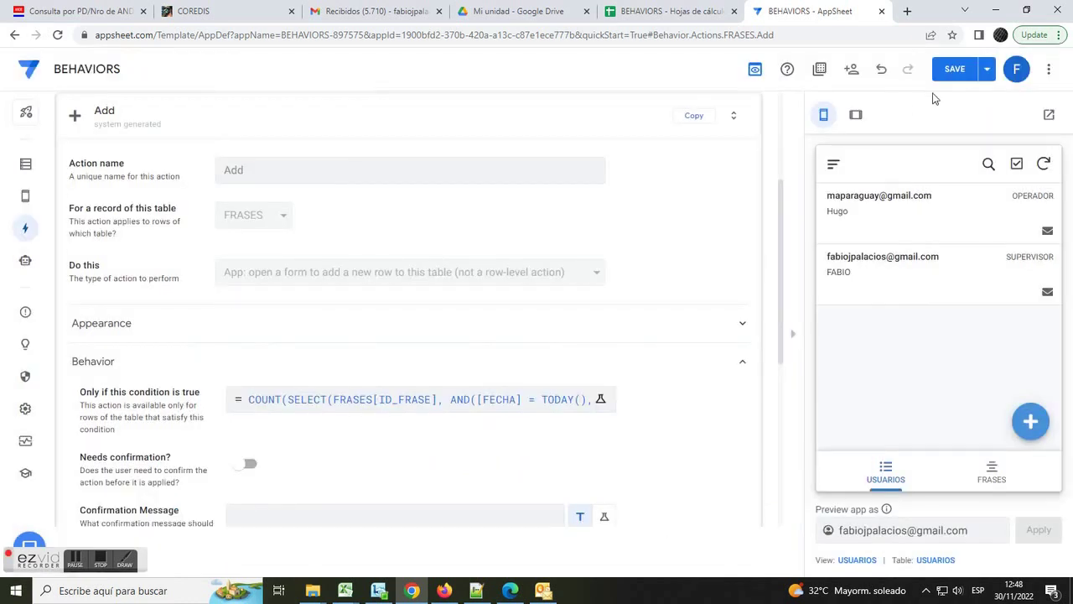
left_click(954, 70)
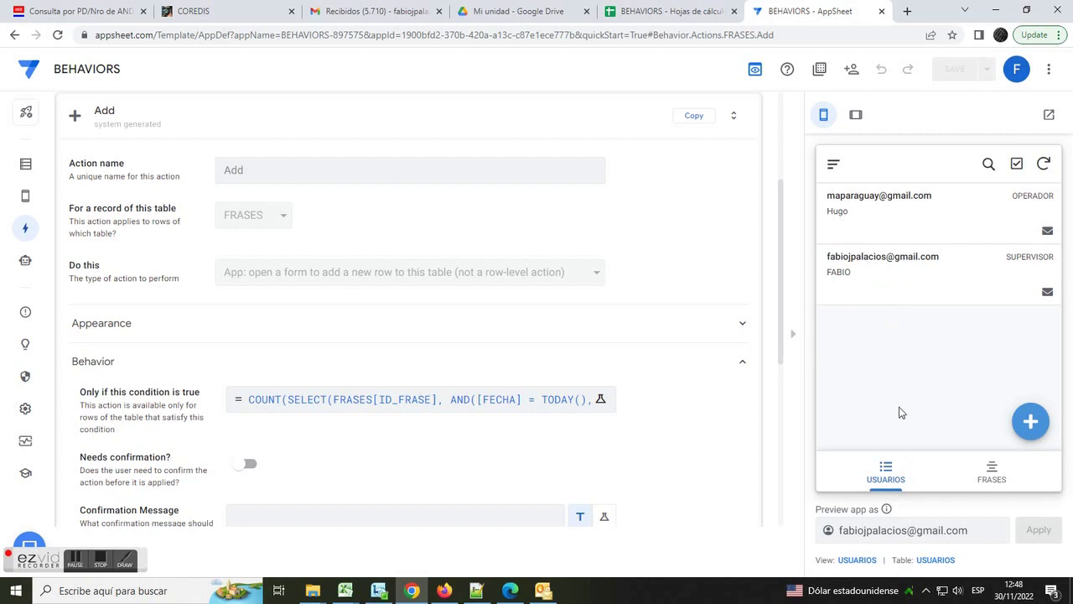
left_click_drag(968, 541, 799, 537)
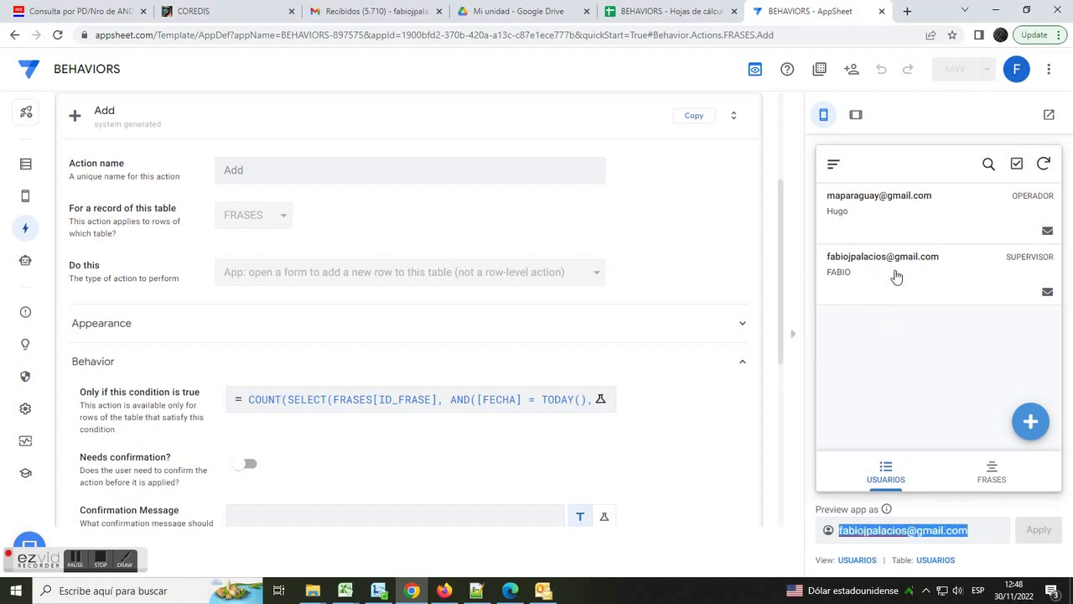
- Verify the supervisor in the preview and the operator in the synced Firefox app have no Add link
left_click(868, 277)
scroll(1058, 287, "down", 2)
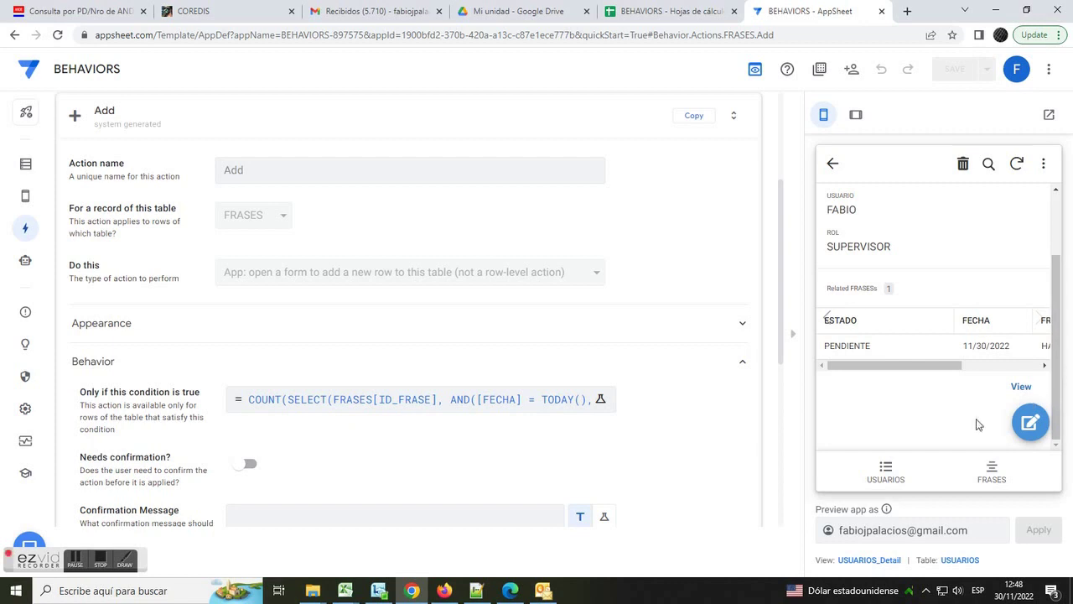
left_click(445, 591)
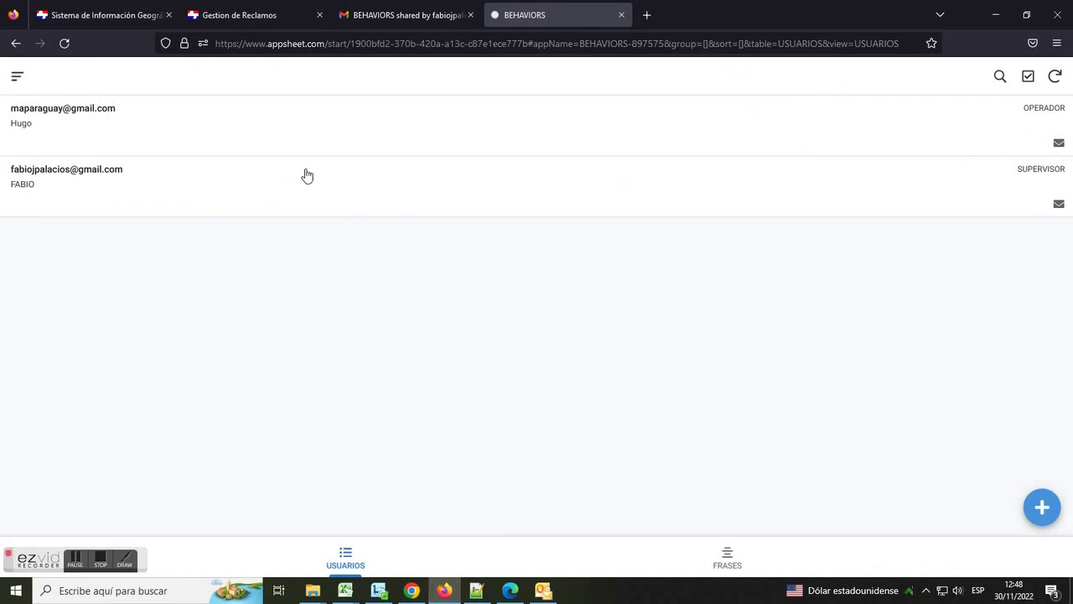
left_click(259, 140)
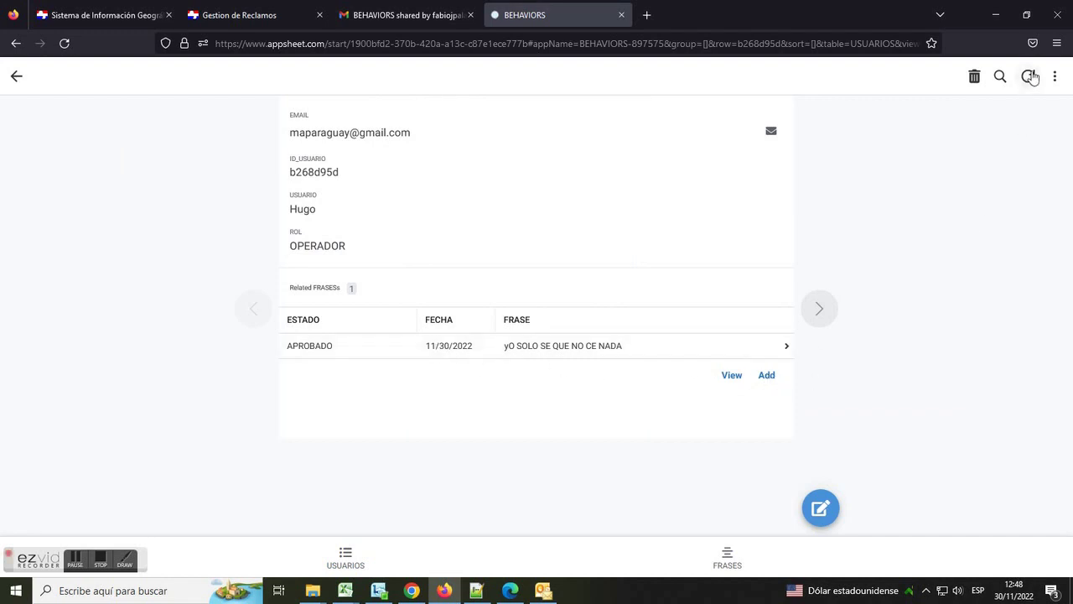
left_click(1028, 76)
left_click(356, 570)
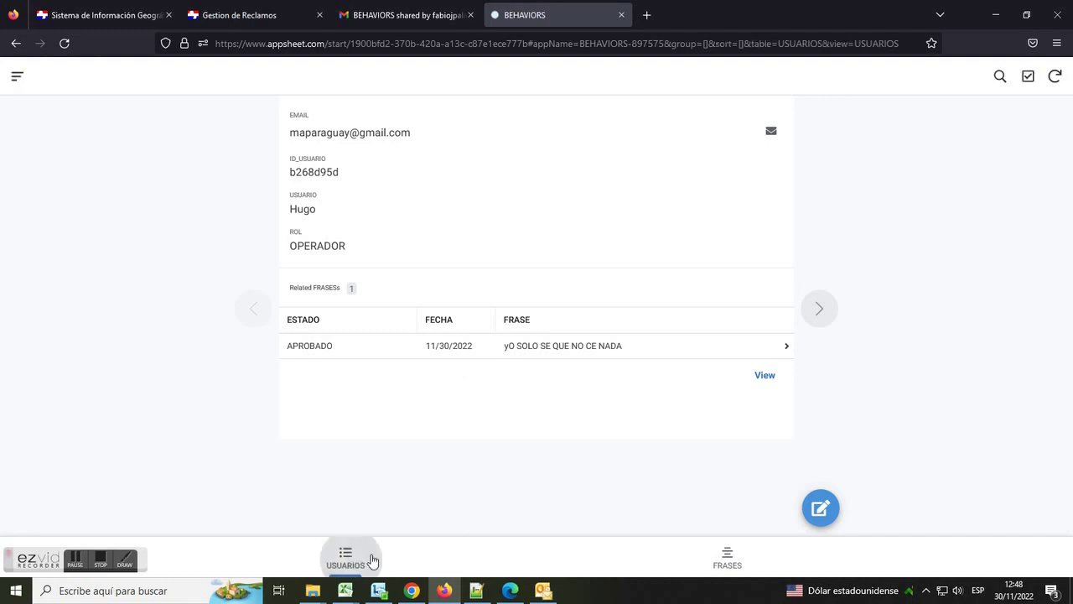
- Return the preview to the users list and open the FRASES sheet in Google Sheets
left_click(412, 591)
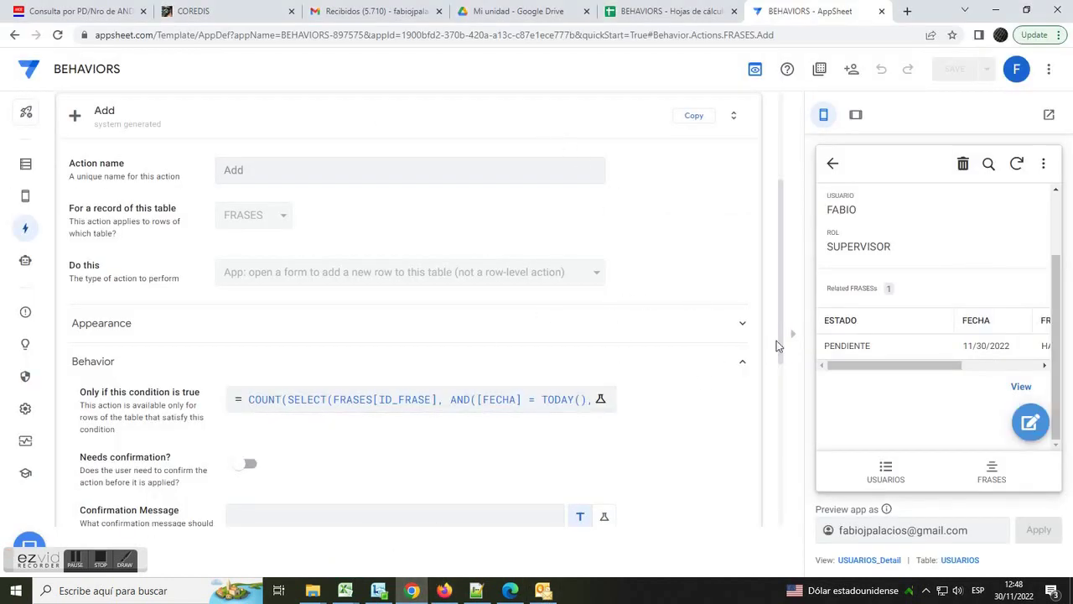
left_click(887, 476)
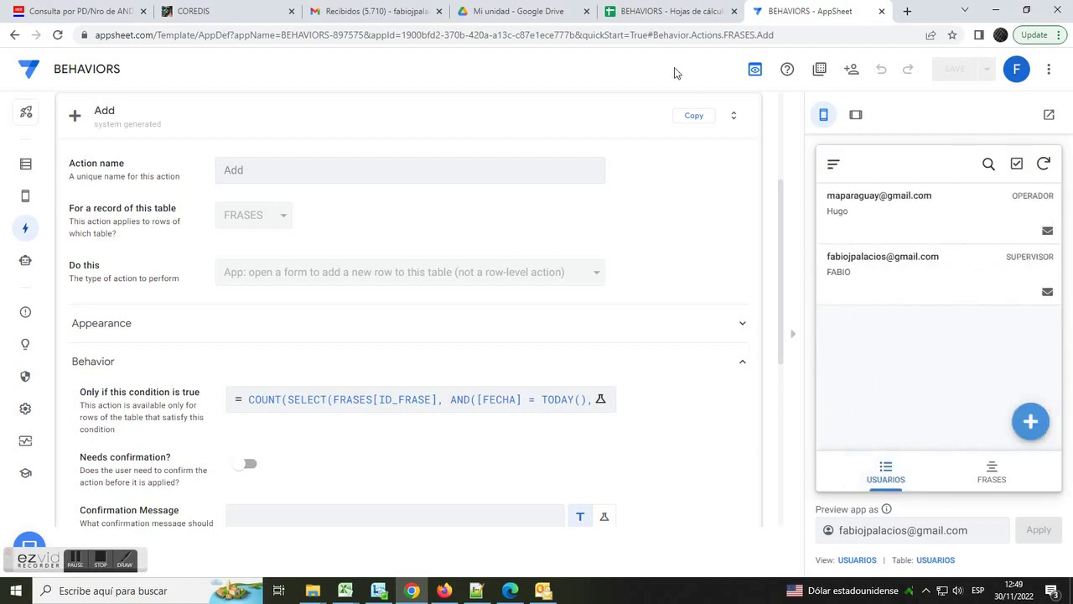
left_click(663, 13)
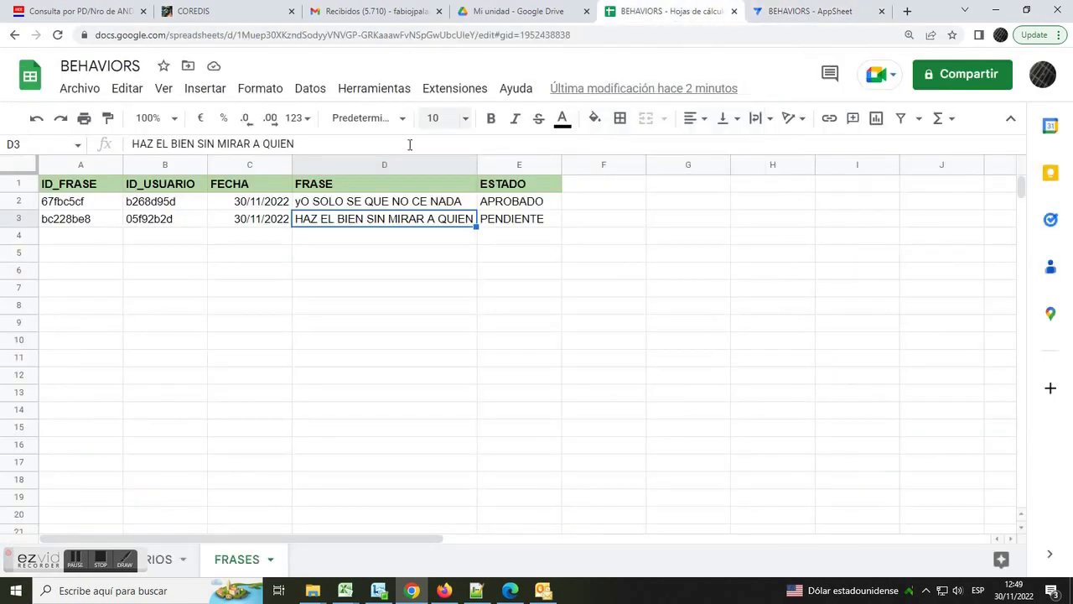
- Set FRASES cell C3 to 29/11/2022 with the date picker, then go back to the AppSheet tab
left_click(250, 224)
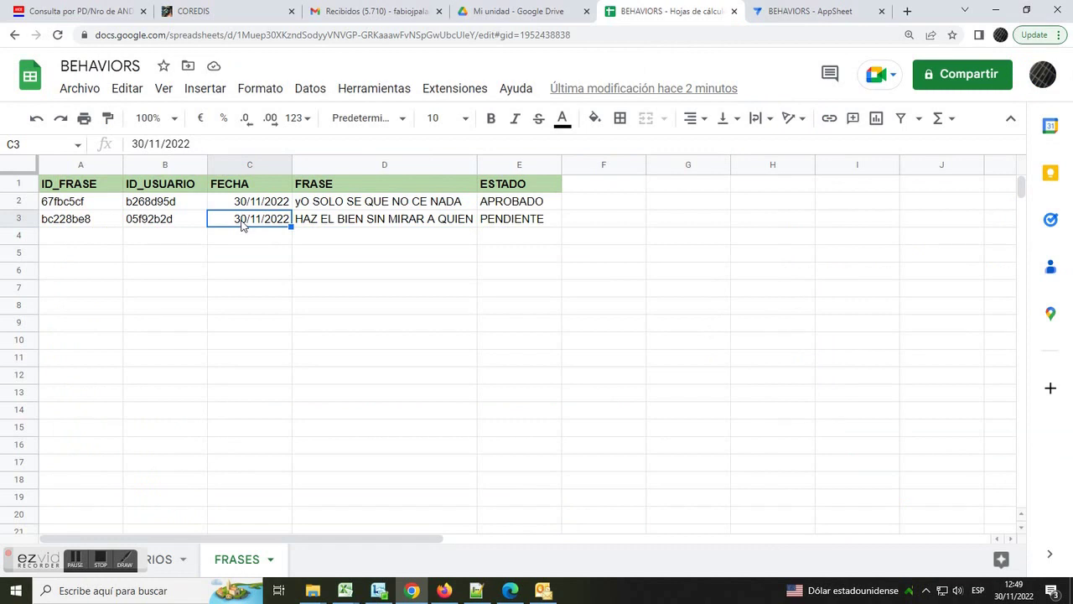
double_click(239, 220)
left_click(209, 355)
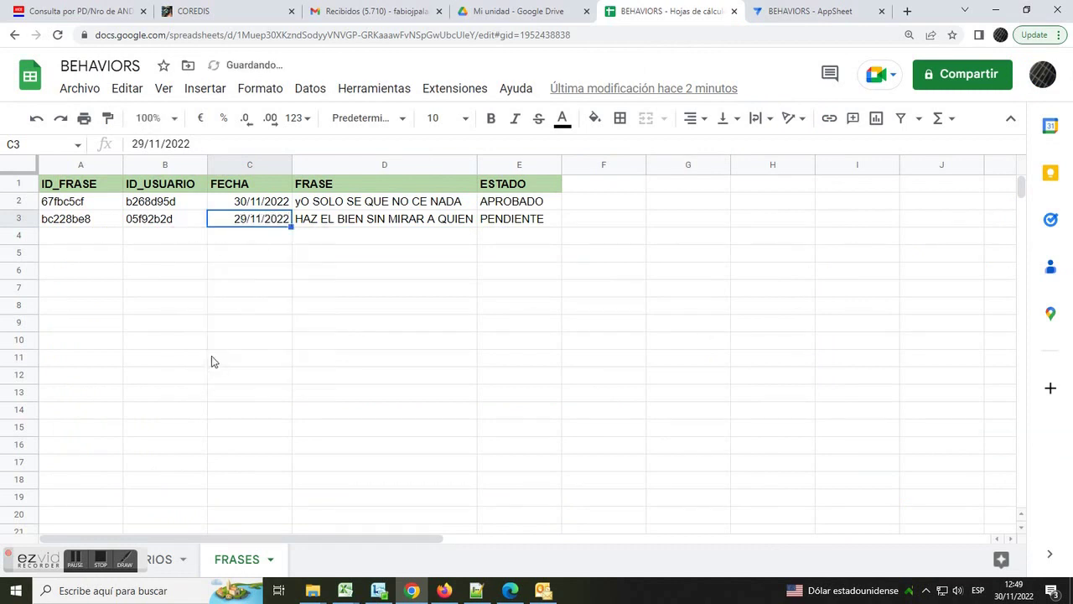
left_click(312, 235)
left_click(254, 221)
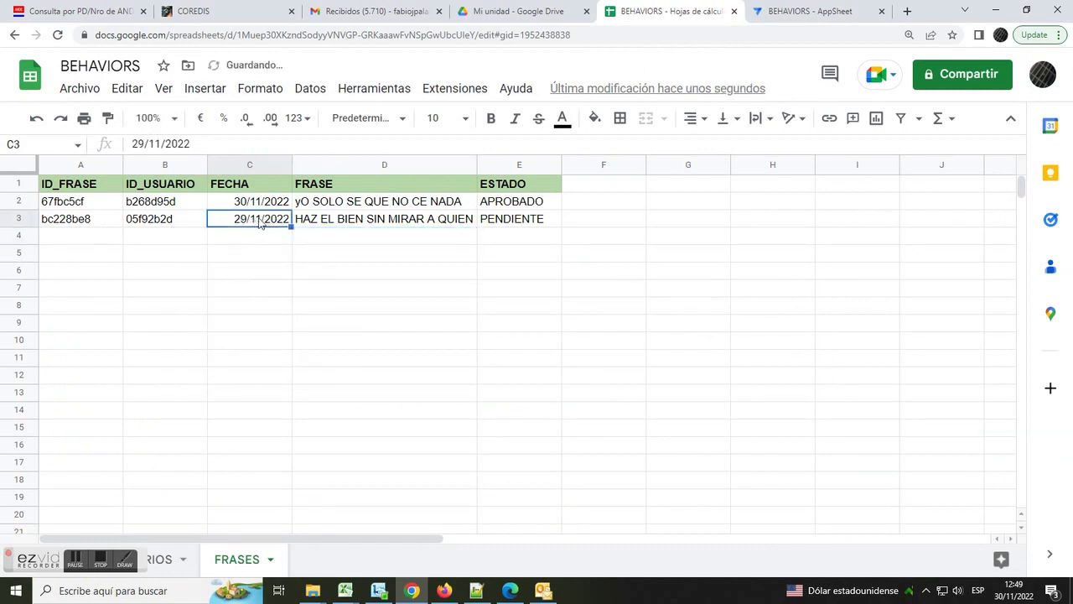
left_click(809, 11)
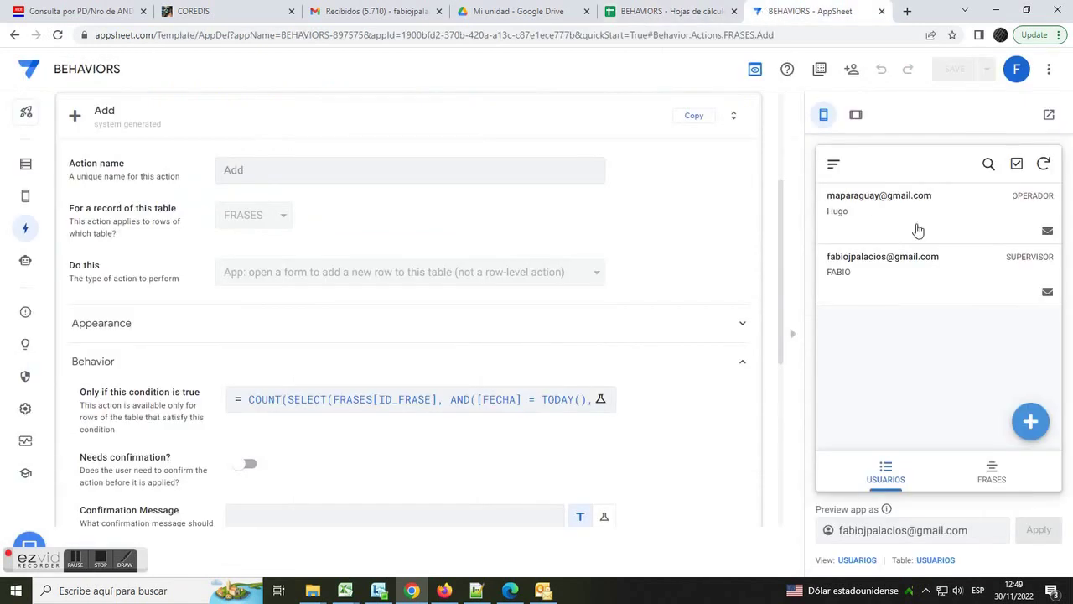
- Refresh the preview and, as the supervisor, add the phrase 'LADRAN SANCHO, SEÑAL DE QUE CABALGAMOS'
left_click(1043, 164)
left_click(892, 276)
scroll(1039, 335, "down", 2)
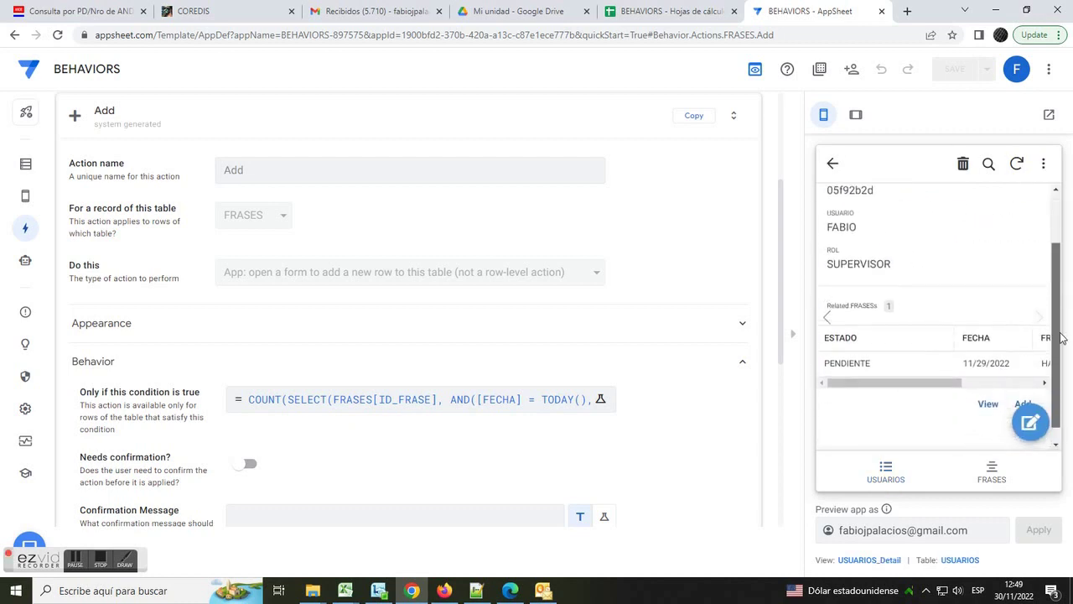
left_click(1023, 387)
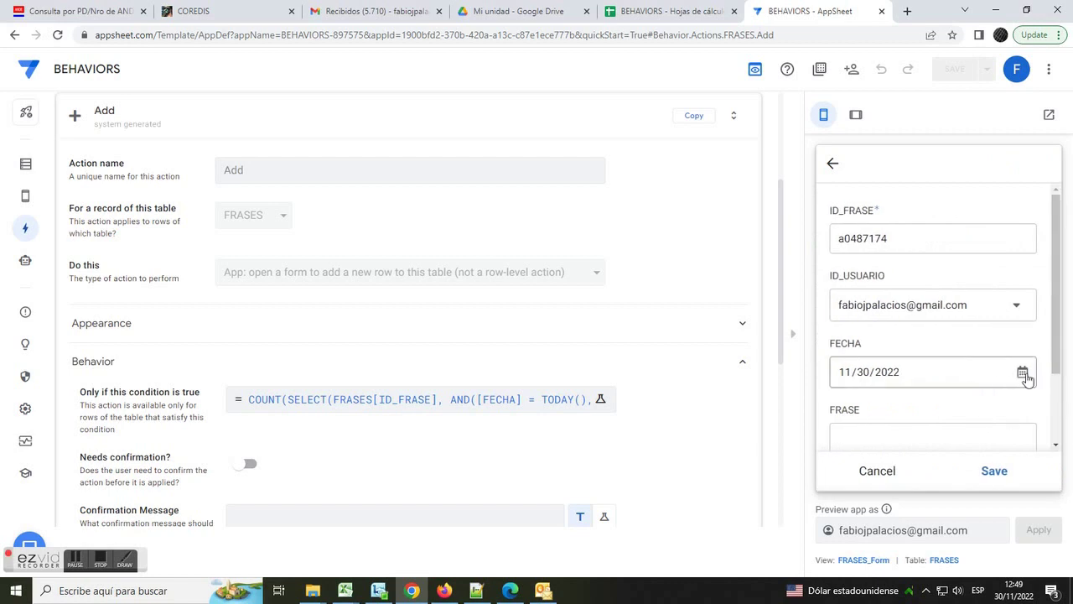
scroll(1025, 382, "down", 2)
left_click(922, 344)
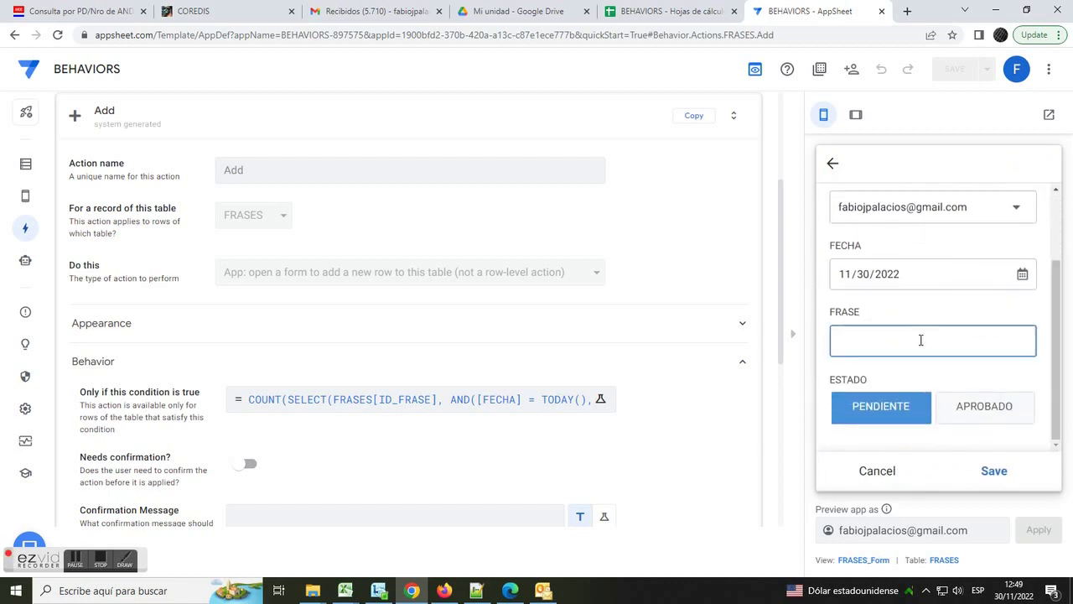
type("LADRAN SANCHO, SEÑAL DE QUE CAB")
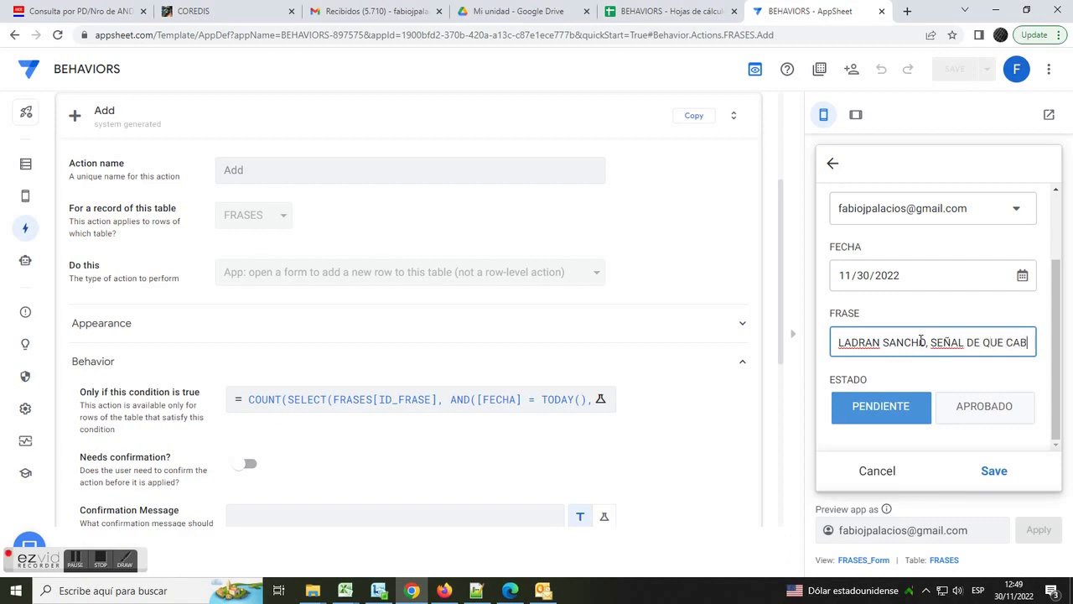
type("ALGAMOS")
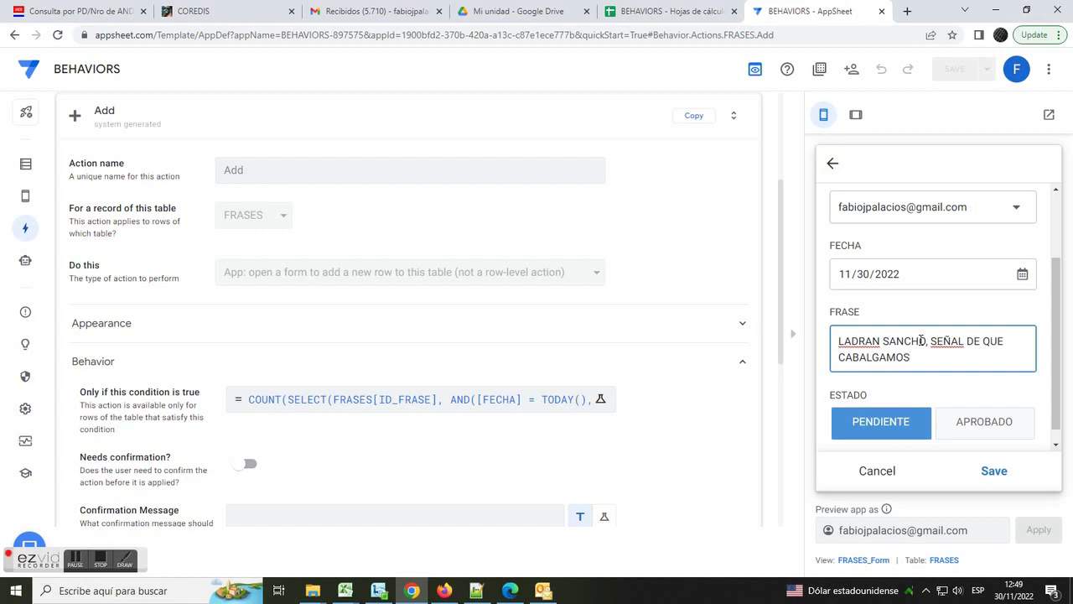
left_click(991, 471)
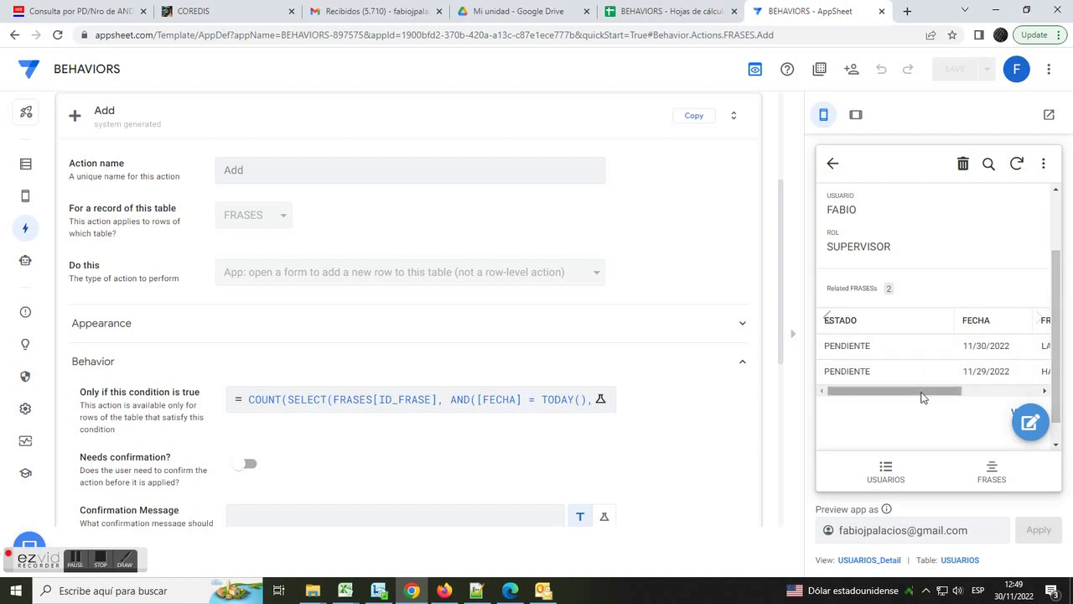
- Switch the preview to tablet layout and open the FRASES sheet to check the new row
left_click_drag(920, 398, 1031, 366)
left_click(855, 114)
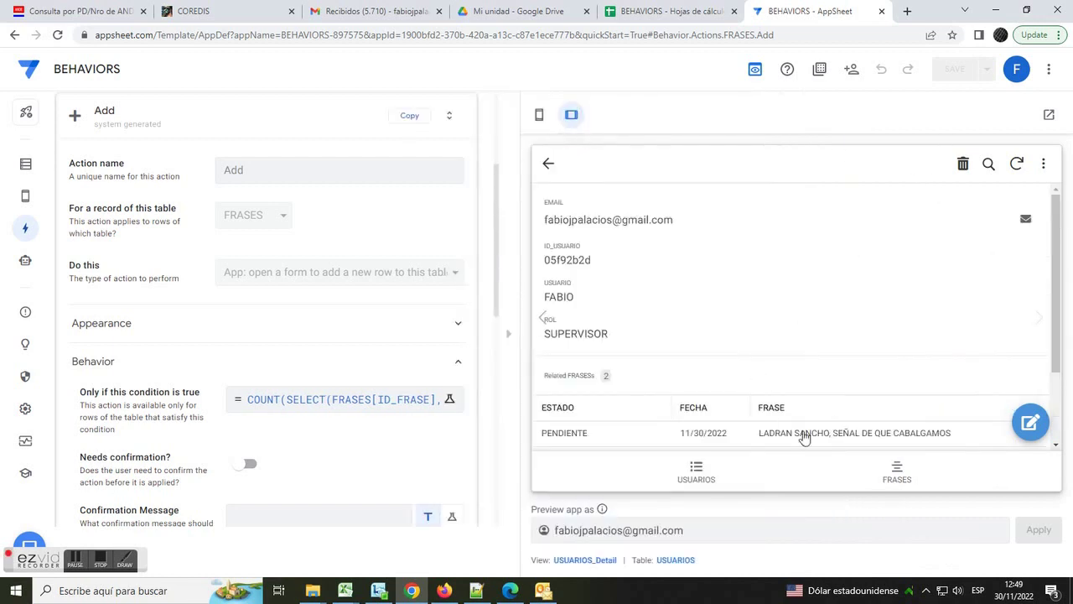
scroll(1054, 316, "down", 2)
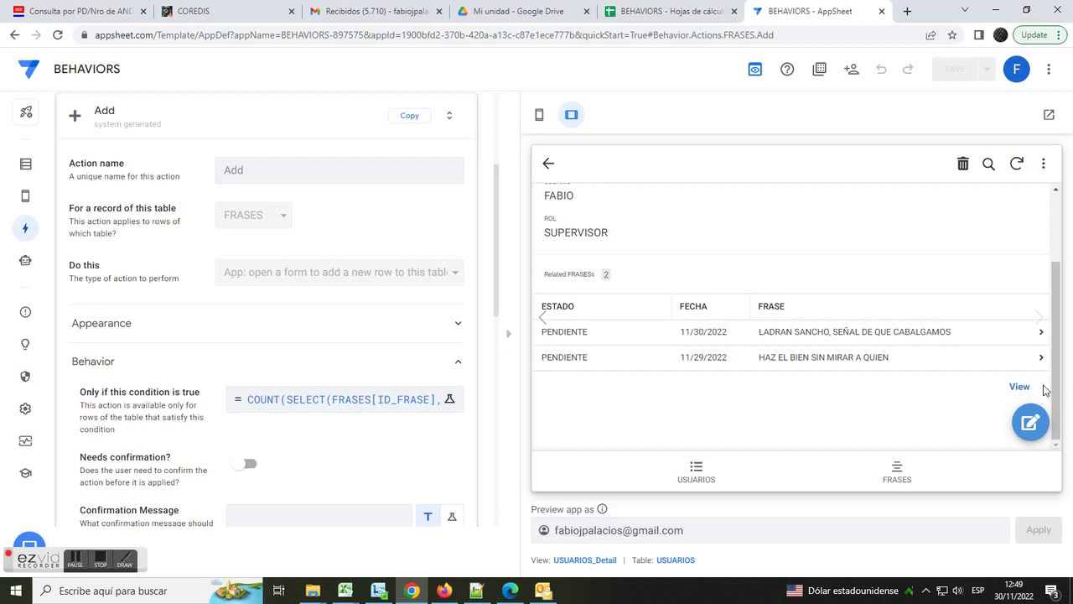
left_click(658, 12)
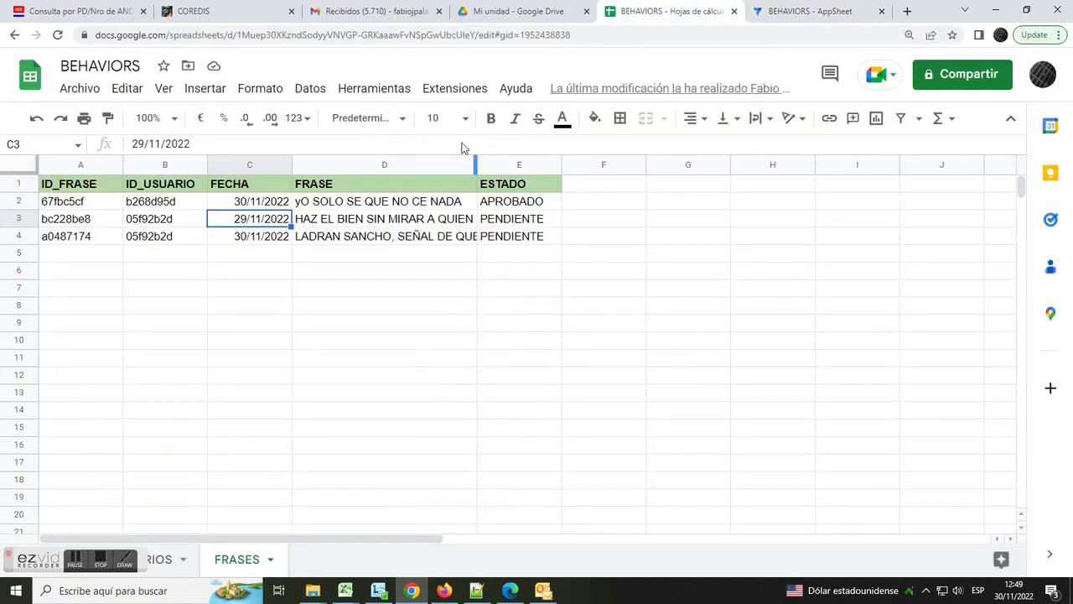
- Auto-fit FRASES column D to show full phrases, inspect row 4, and return to AppSheet
left_click(278, 239)
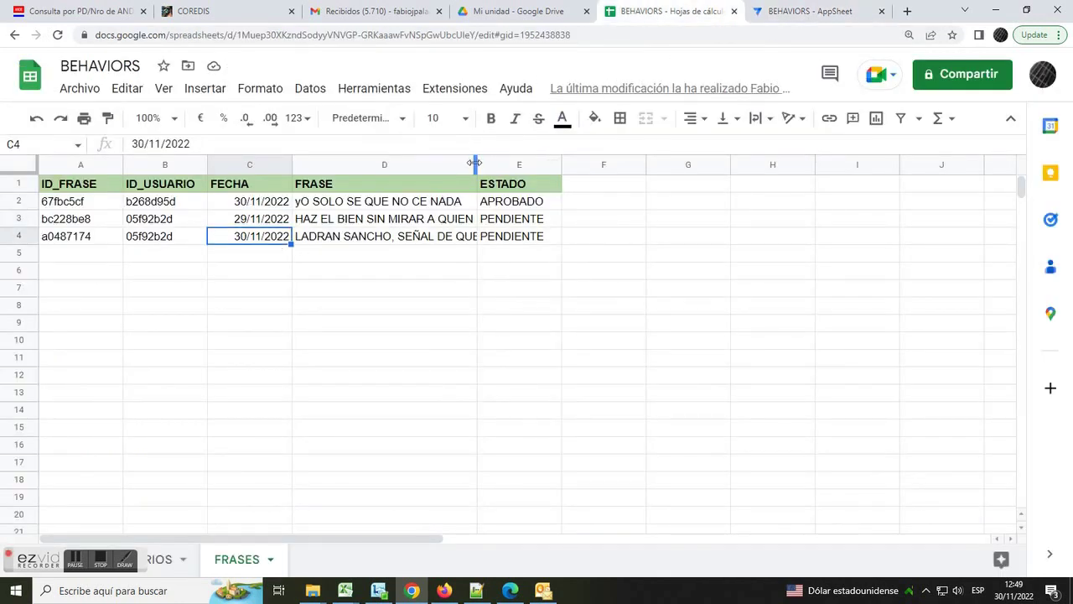
double_click(474, 163)
left_click(532, 242)
left_click(595, 245)
left_click(560, 239)
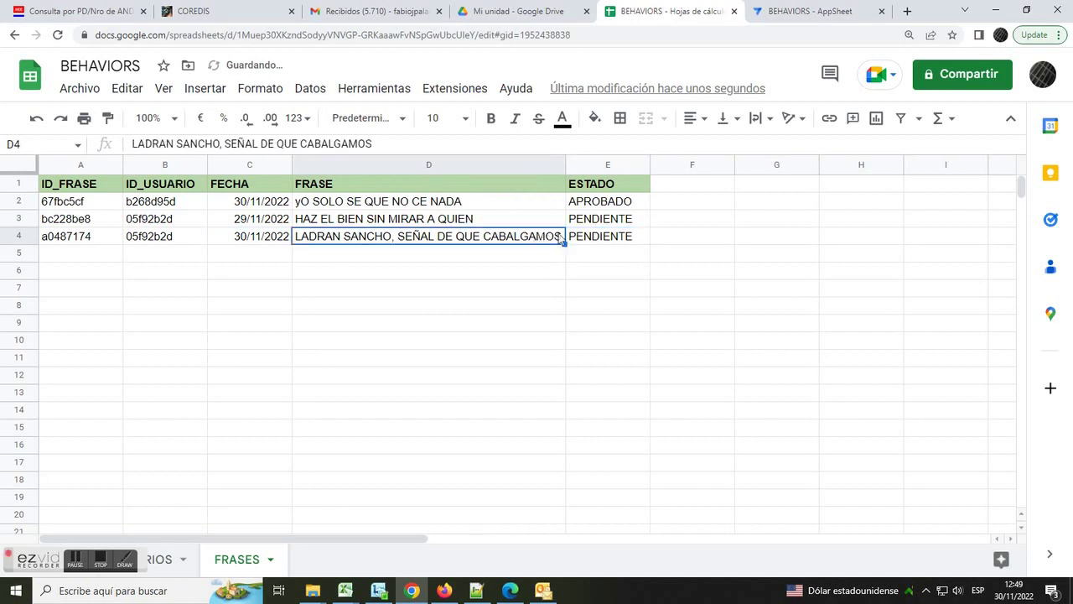
left_click(785, 13)
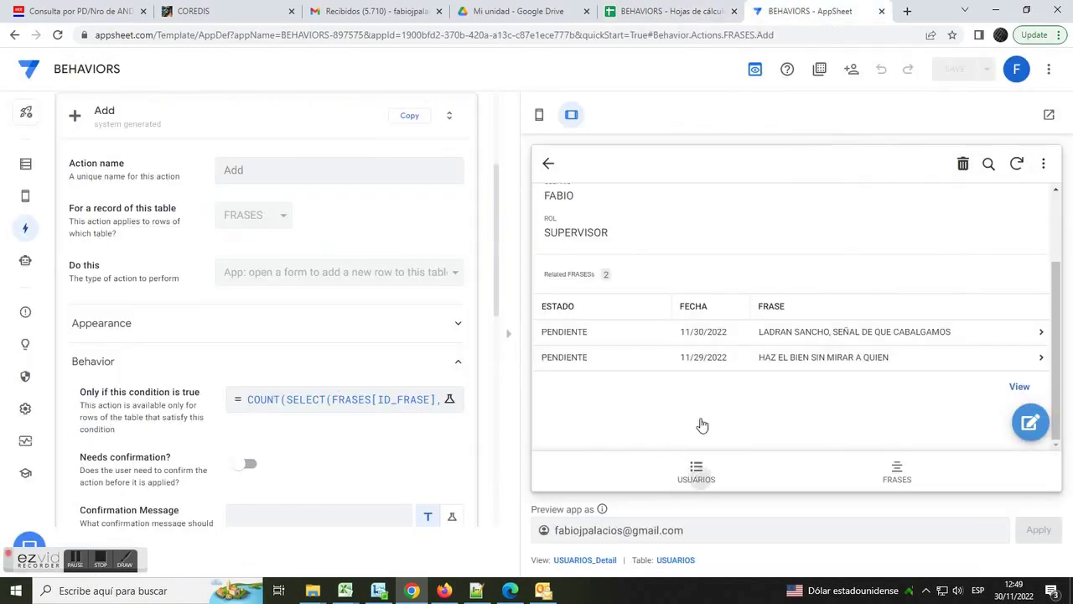
- Show USUARIOS in phone preview, then start and cancel a new user as operator in Firefox
left_click(696, 471)
left_click(539, 114)
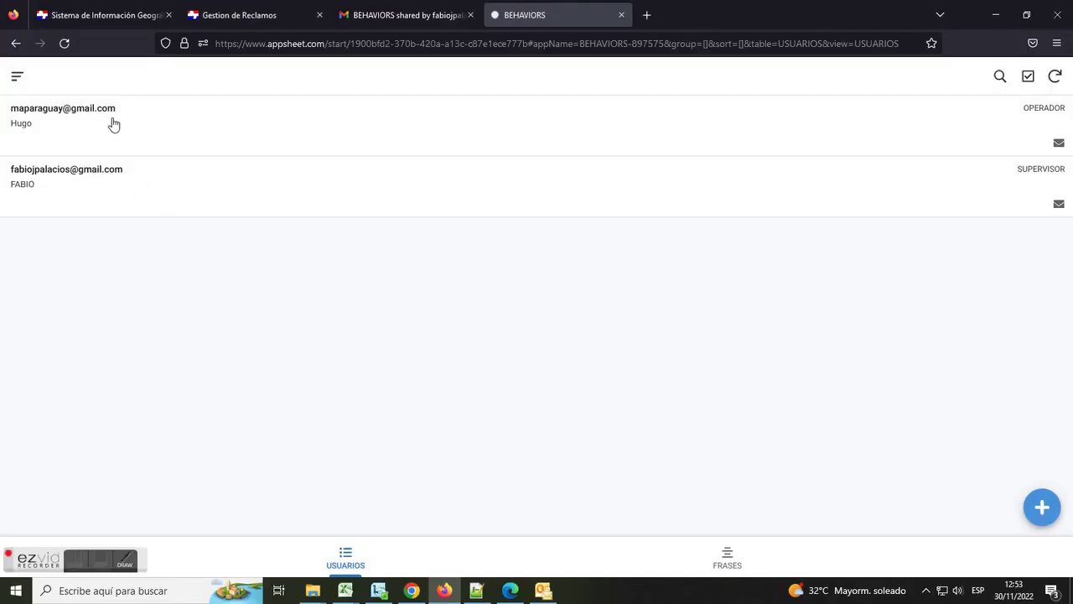
left_click(19, 77)
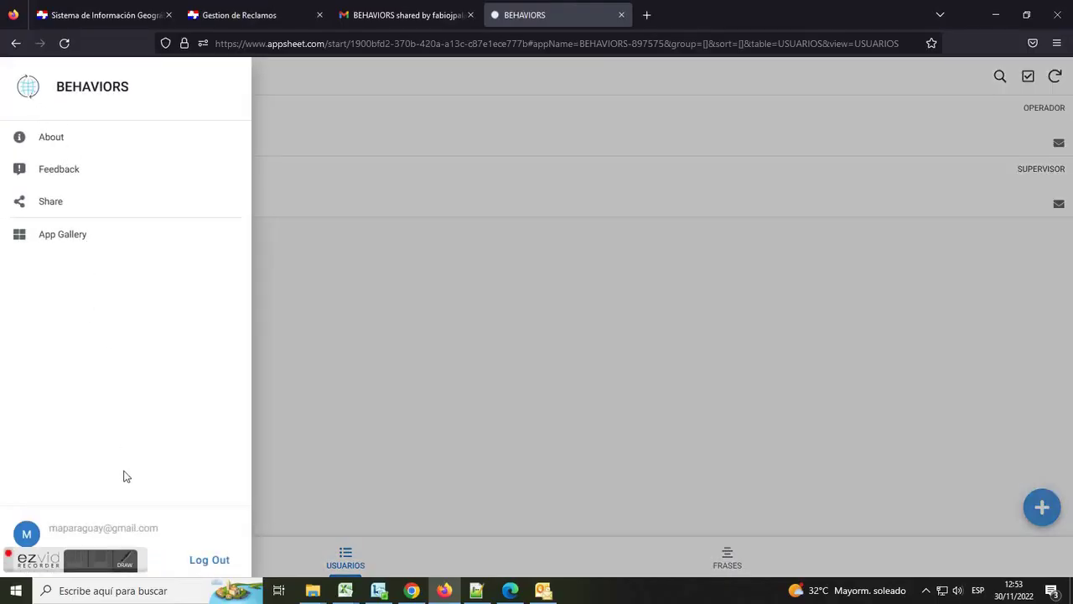
left_click(278, 263)
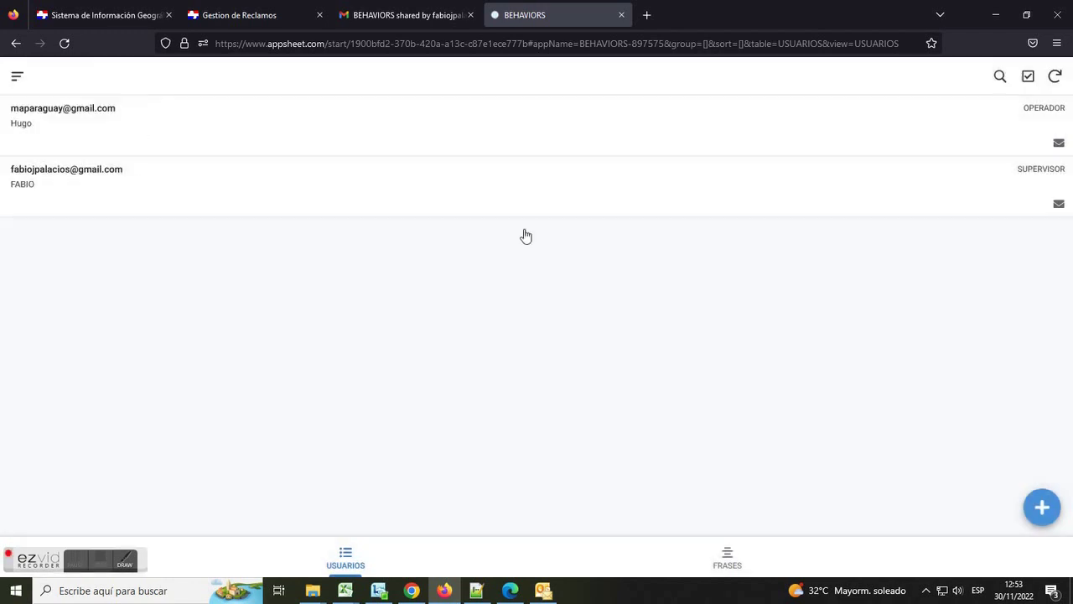
left_click(1042, 507)
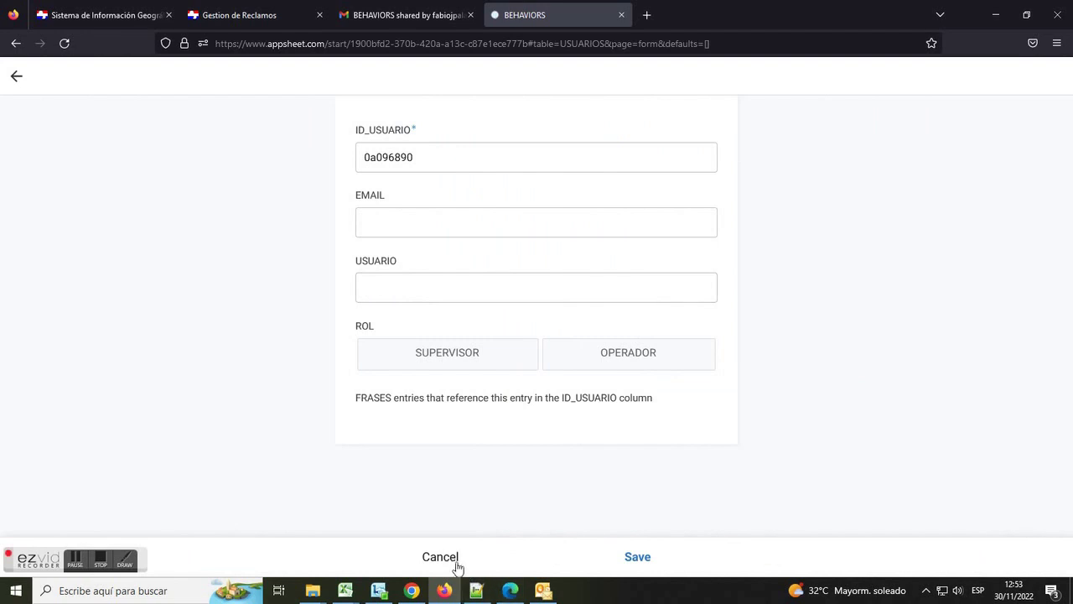
left_click(455, 561)
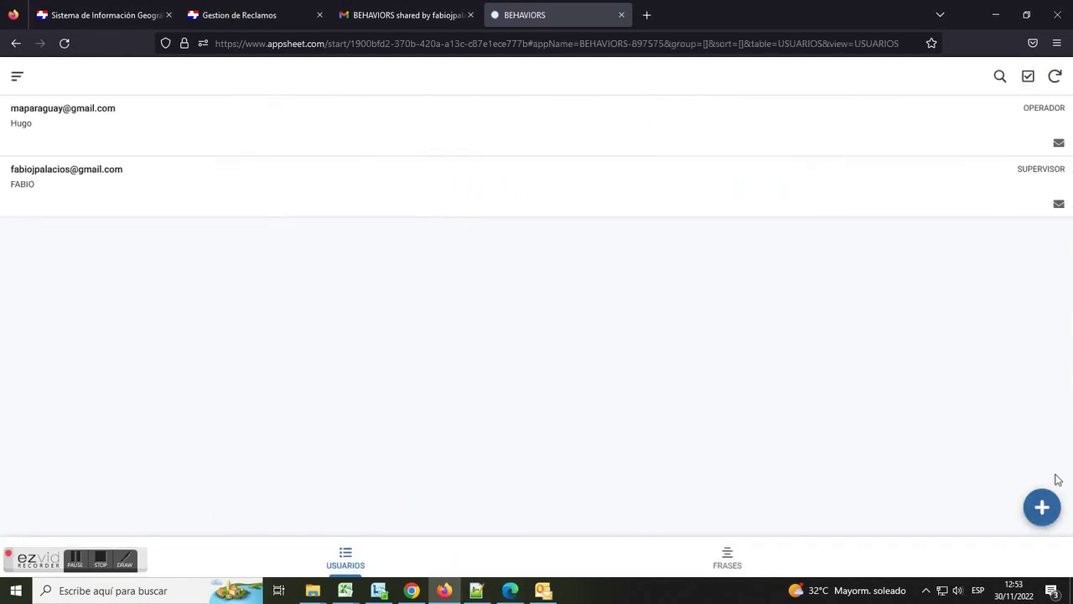
left_click(412, 590)
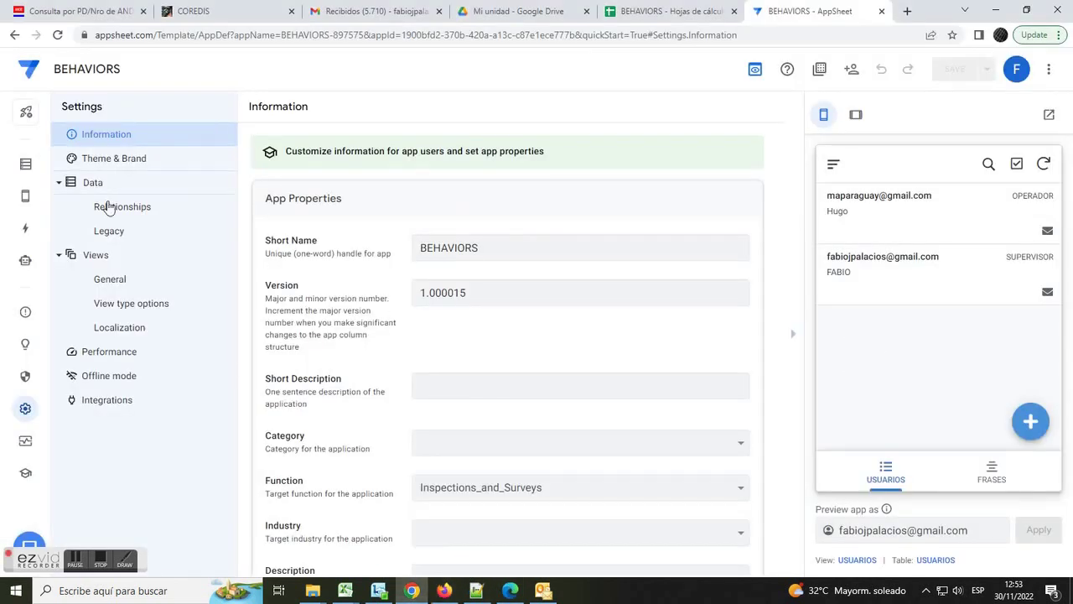
- Open the Expression Assistant for the USUARIOS Add action's 'Only if this condition is true' setting
left_click(25, 229)
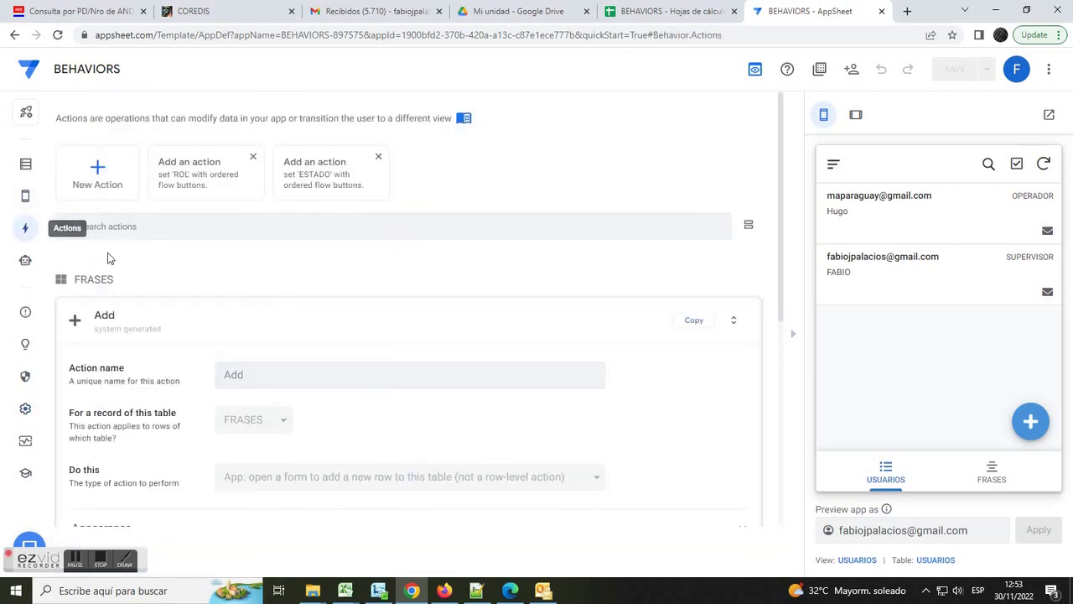
scroll(201, 415, "down", 2)
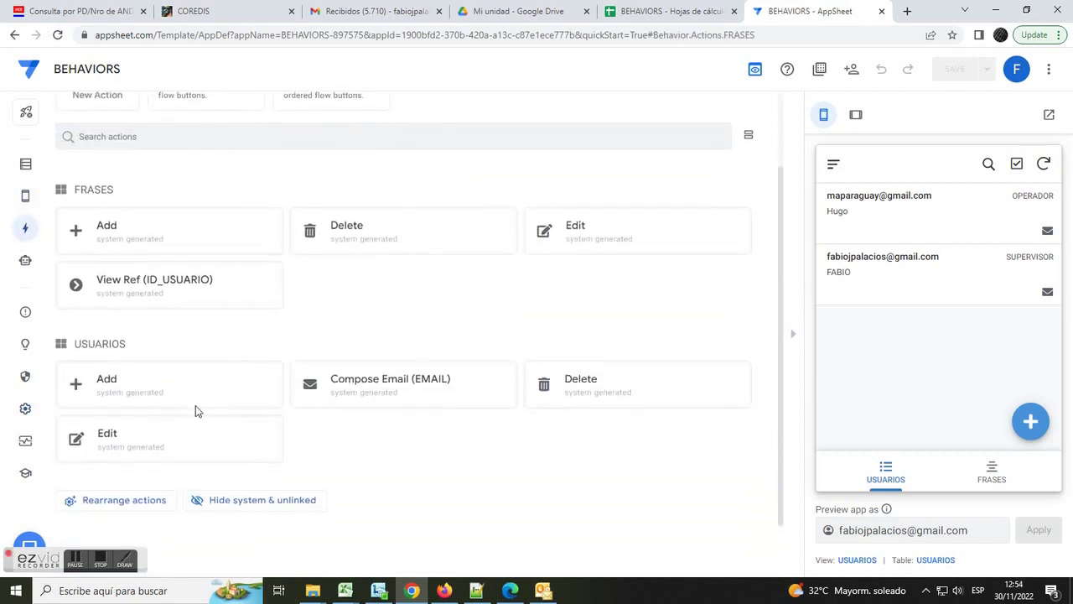
left_click(117, 379)
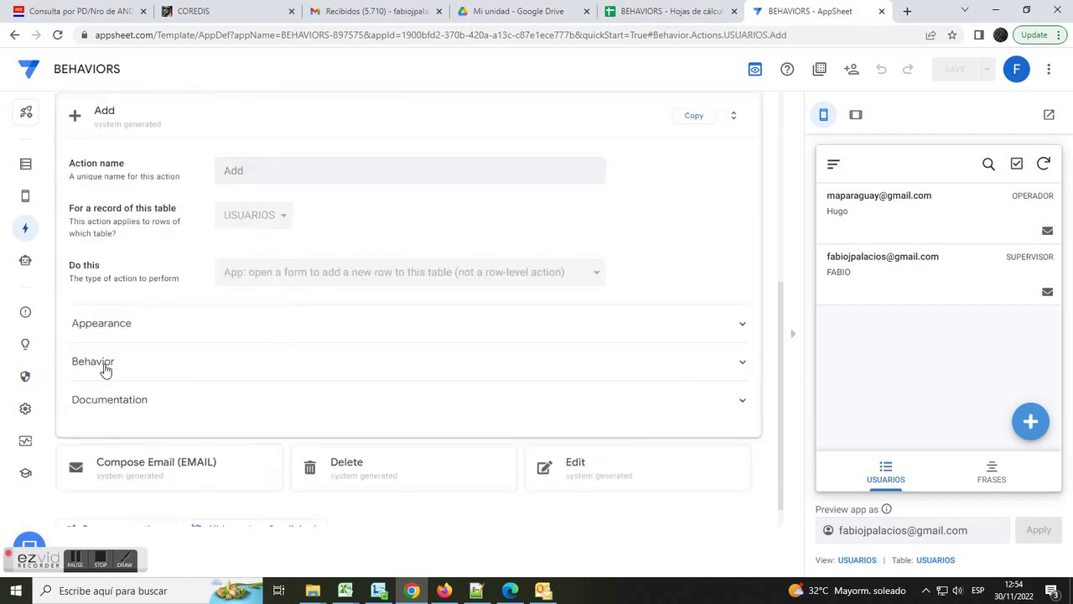
left_click(91, 366)
left_click_drag(82, 396, 202, 395)
left_click(263, 404)
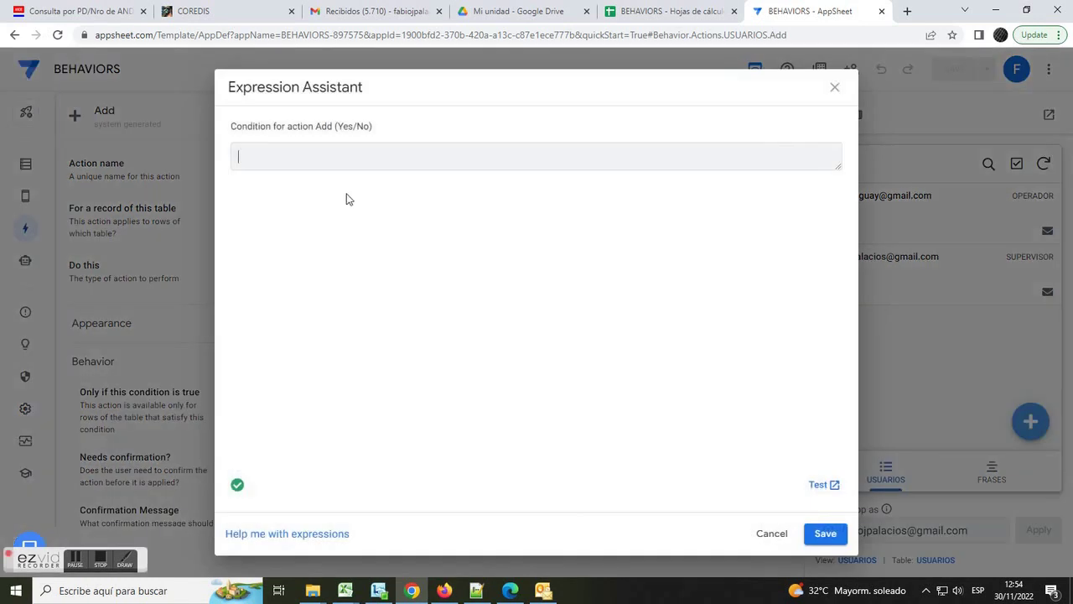
- Enter lookup(useremail(), usuarios, email, rol)="supervisor" as the condition and save the app
type("lookup(useremail(), usuarios,")
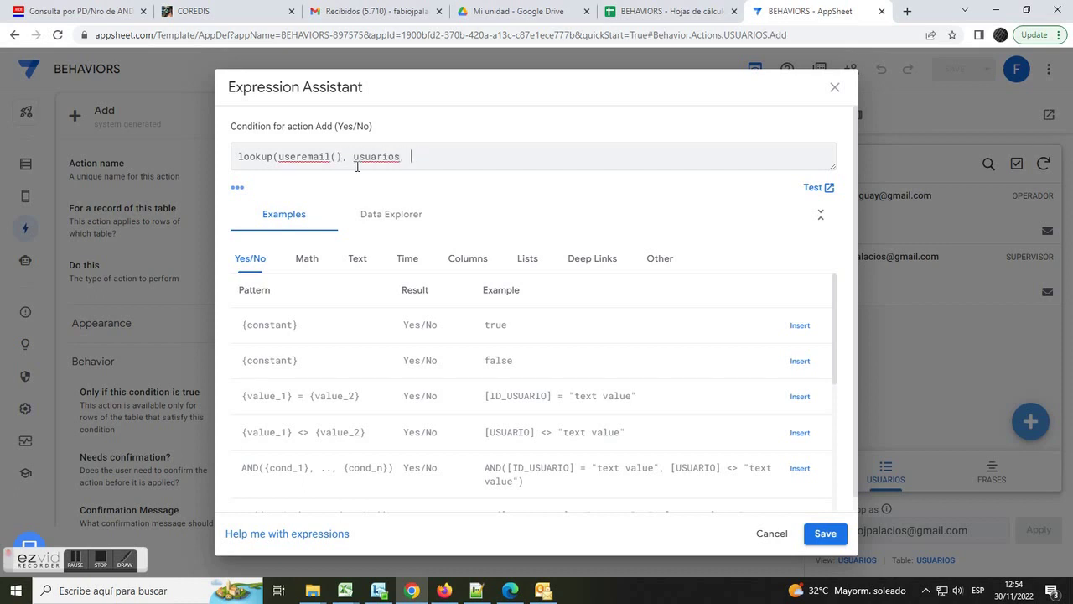
type("mail, rol)=\"supervisor\"")
left_click_drag(600, 159, 92, 157)
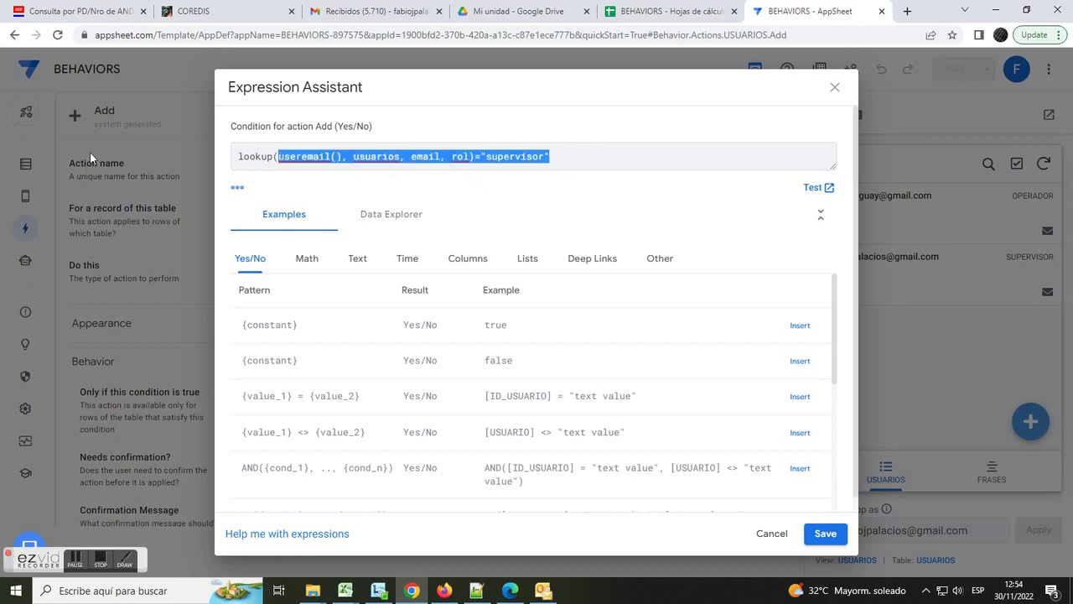
left_click(820, 535)
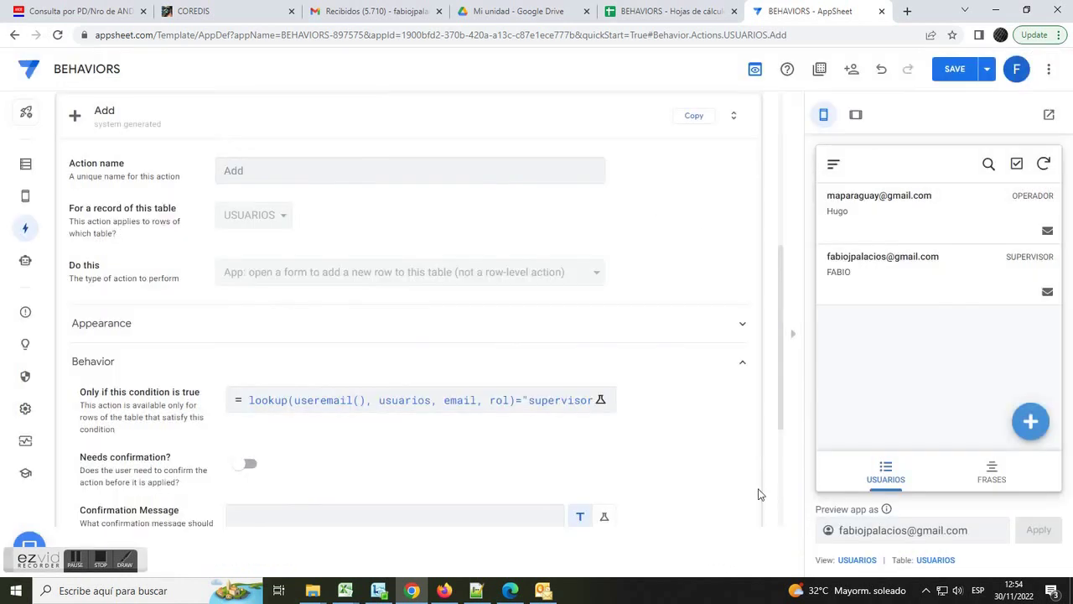
left_click(954, 71)
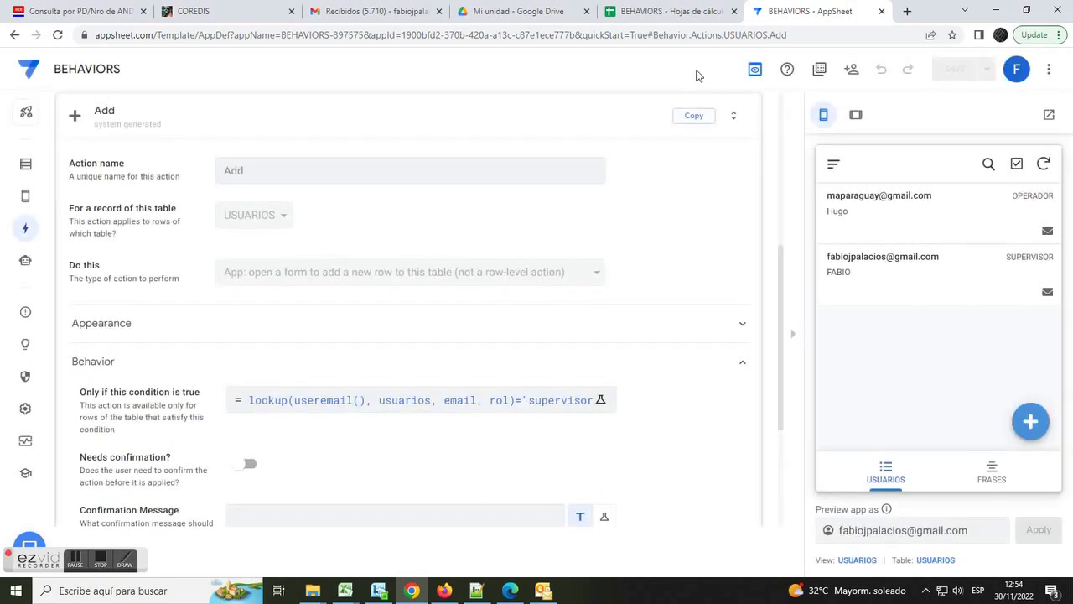
- Check the USUARIOS sheet roles, OPERADOR in D2 and SUPERVISOR in D3, then return to AppSheet
left_click(669, 13)
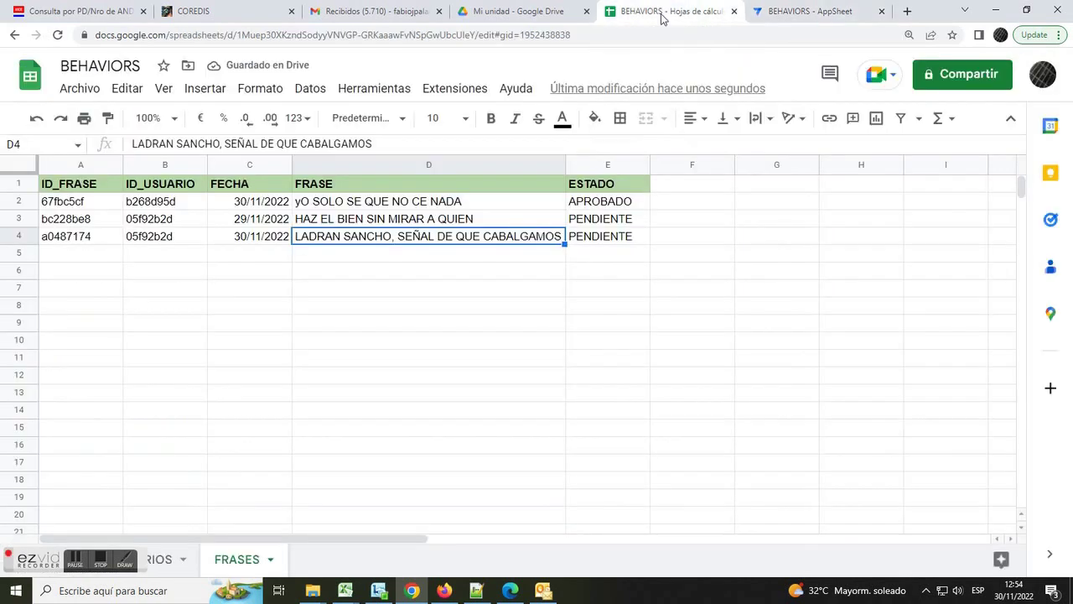
left_click(142, 558)
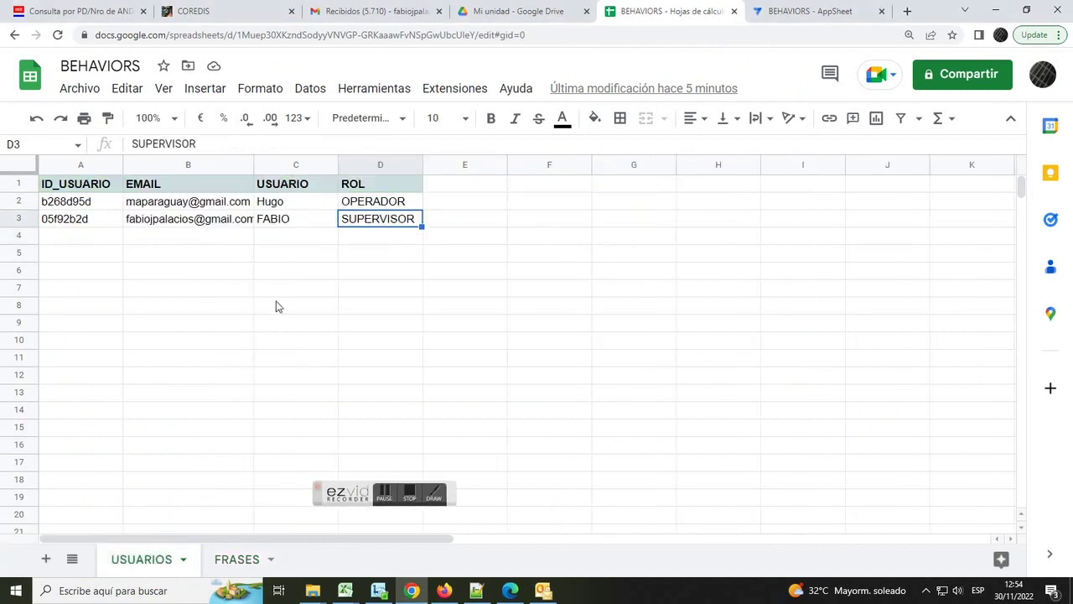
left_click(299, 207)
left_click(299, 218)
left_click(397, 223)
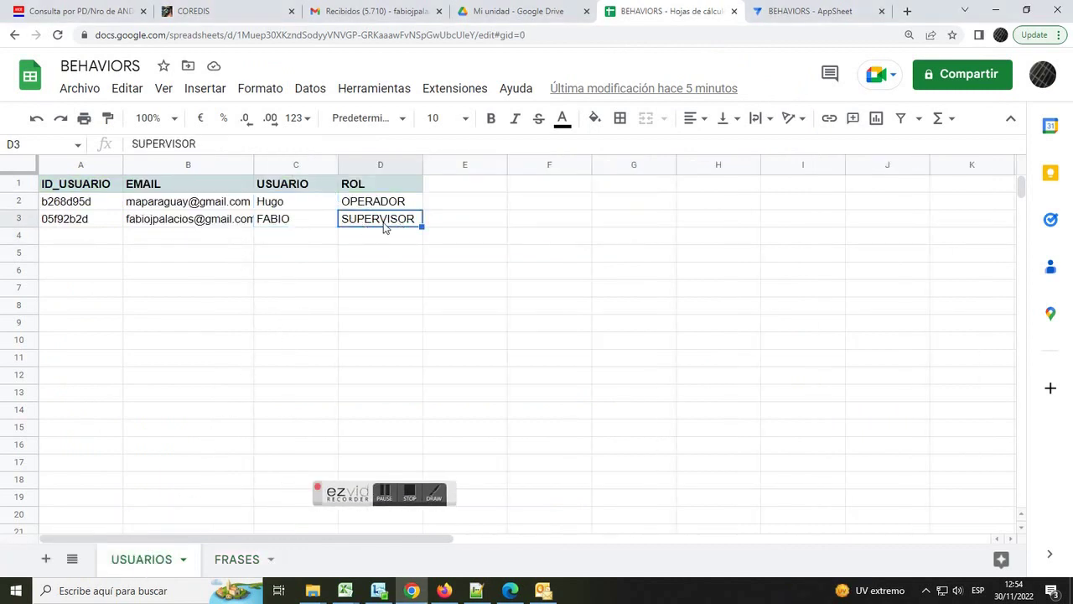
left_click(305, 206)
left_click(180, 205)
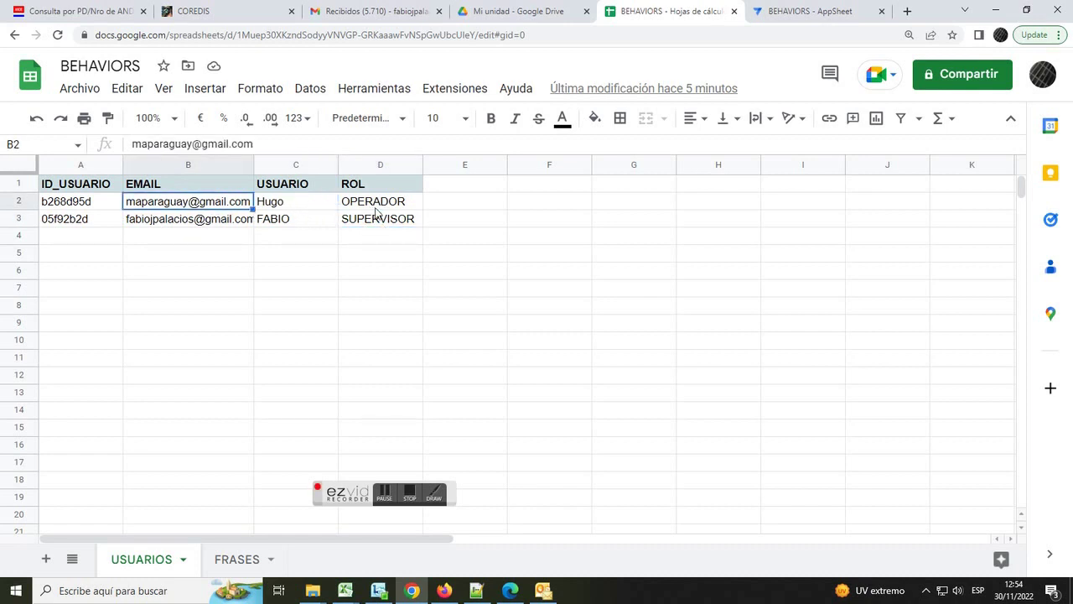
left_click(377, 205)
left_click(810, 11)
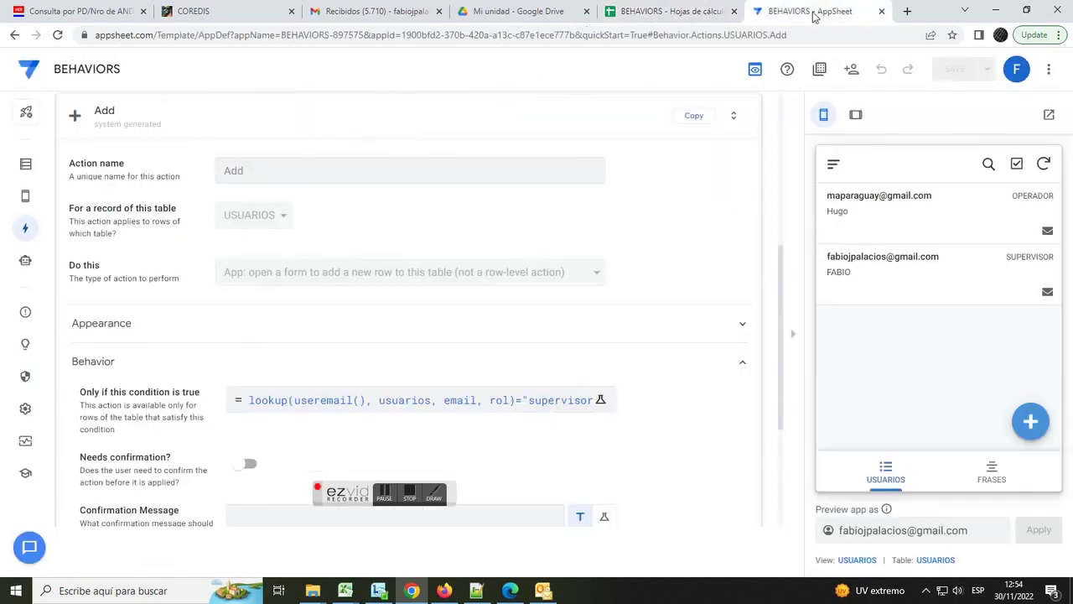
- Confirm the supervisor preview can still add users while the synced operator app shows no + button
left_click(1030, 421)
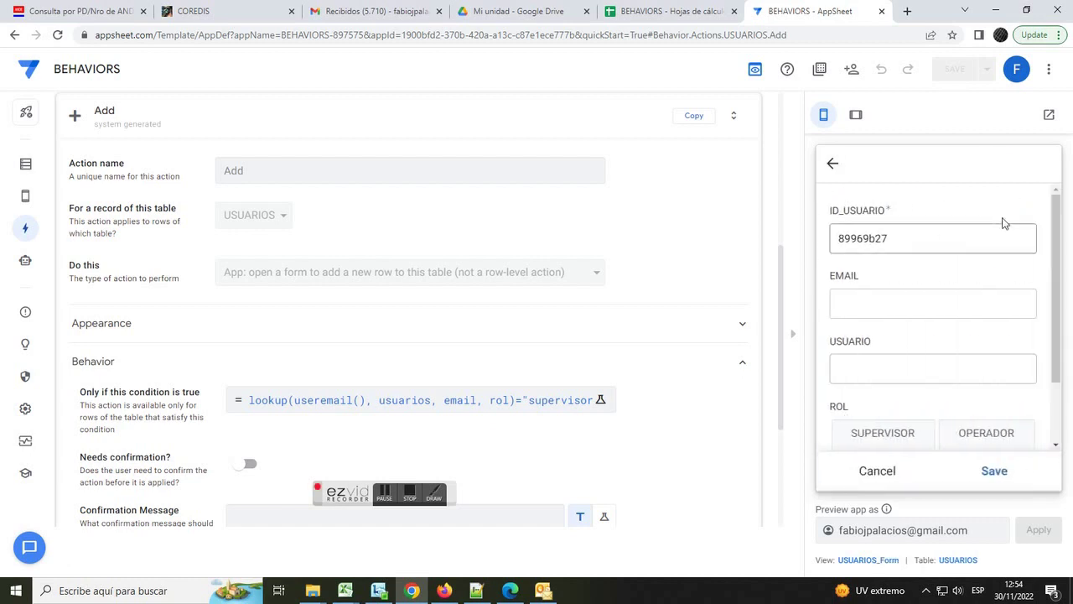
left_click(879, 472)
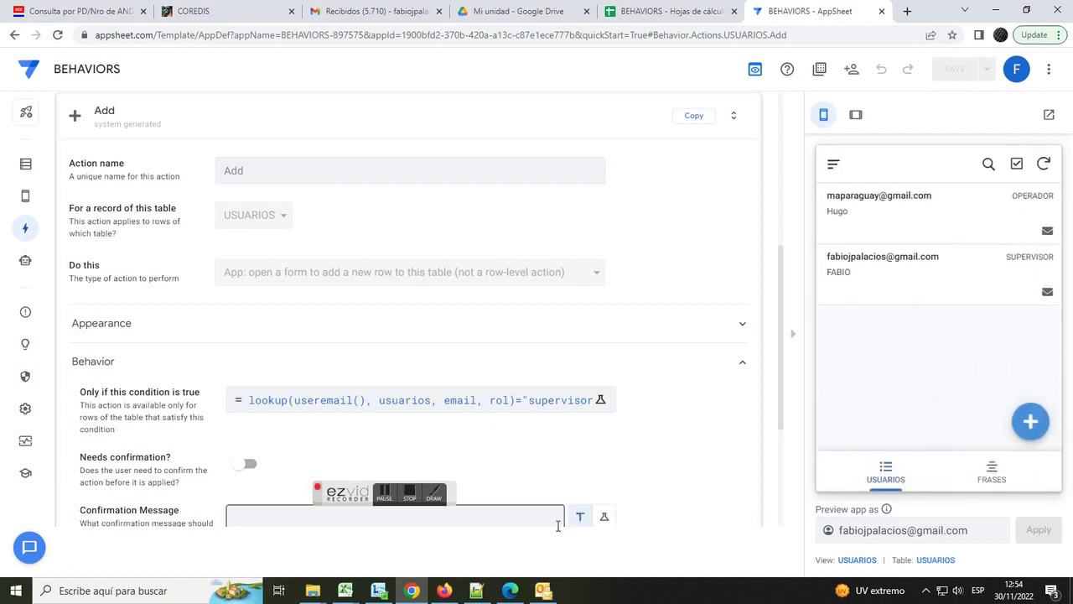
left_click(444, 591)
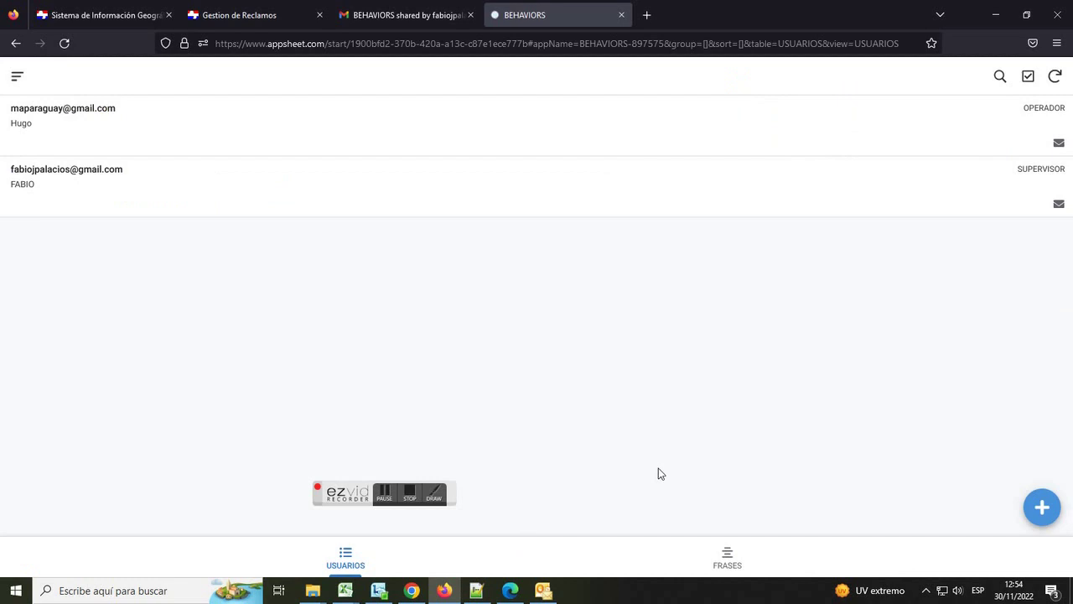
left_click(1055, 76)
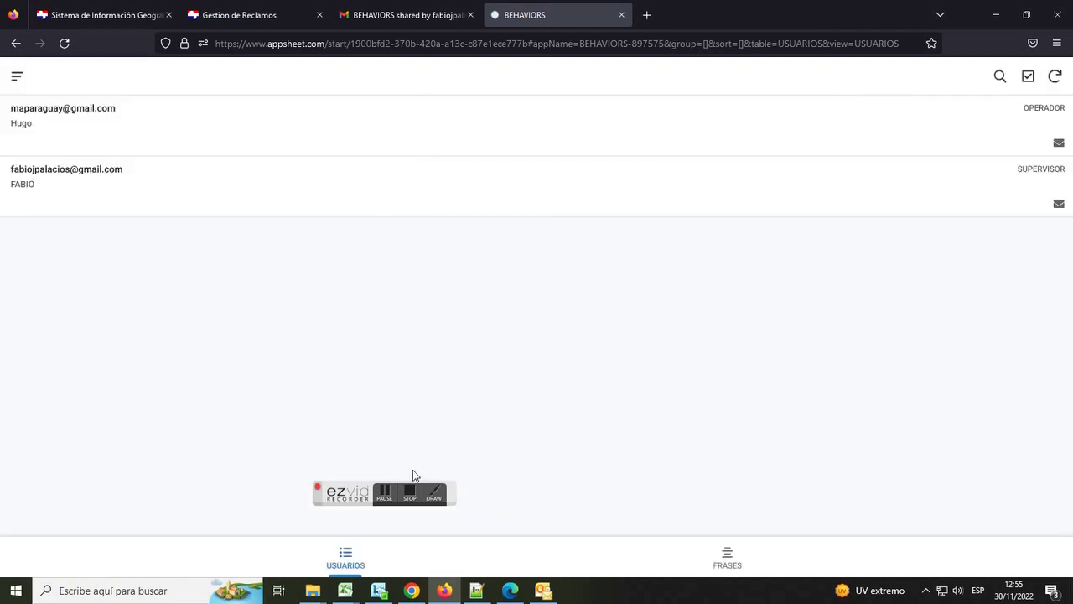
left_click(409, 495)
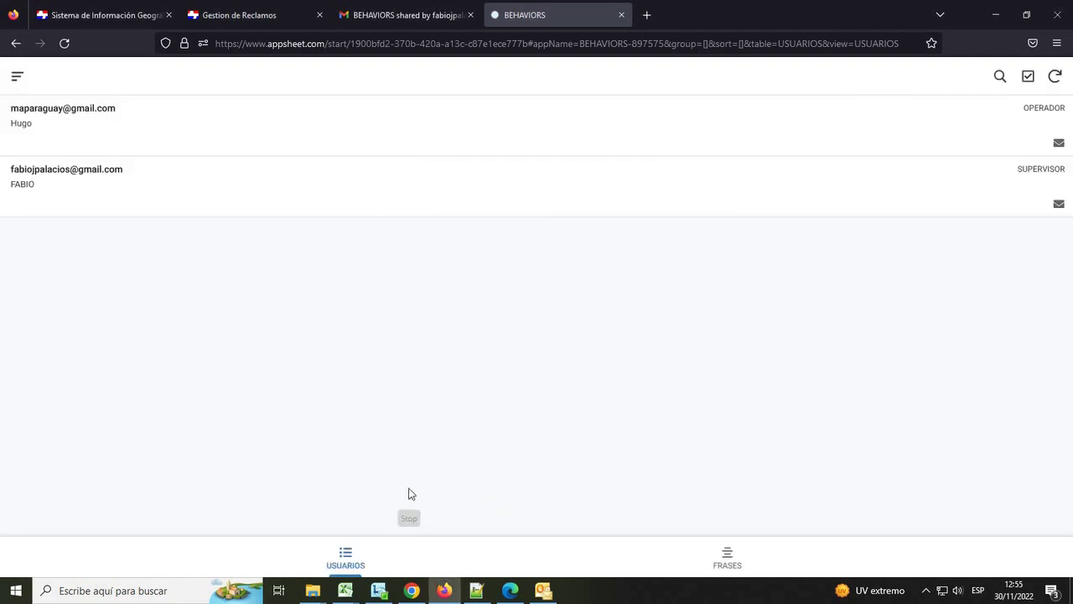